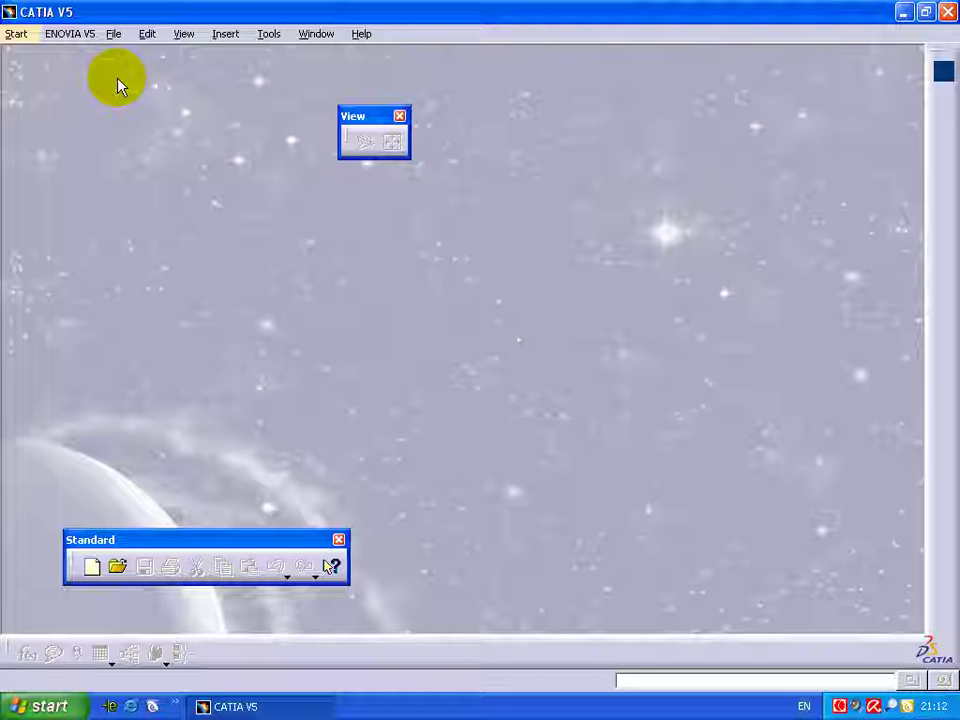
- Create a new part document, Part1
{"action": "left_click", "coordinate": [16, 33]}
{"action": "left_click", "coordinate": [30, 55]}
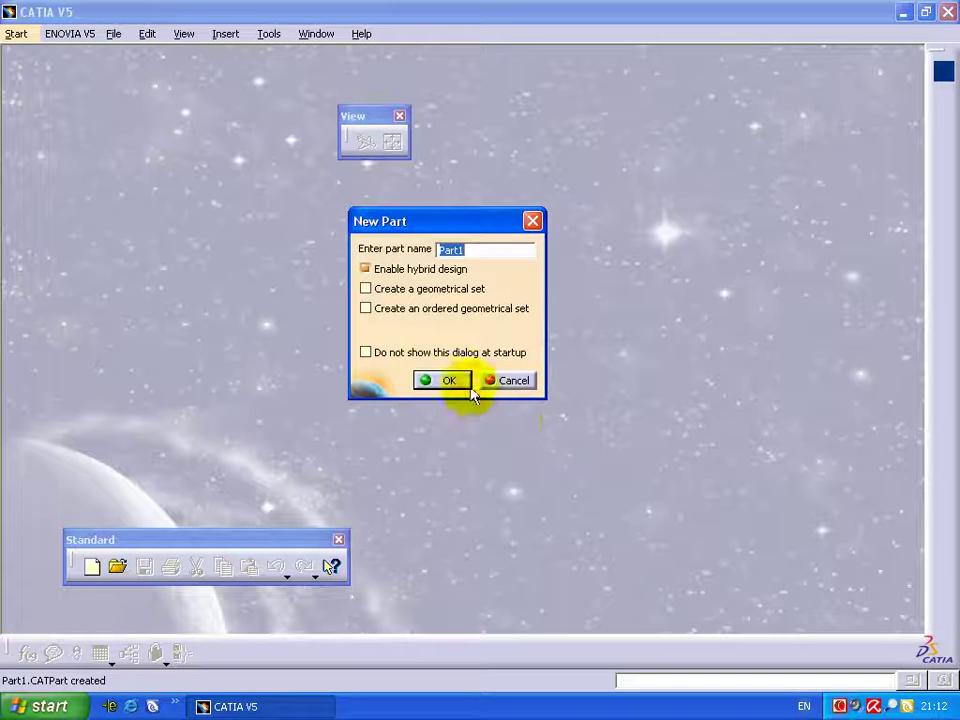
{"action": "left_click", "coordinate": [446, 381]}
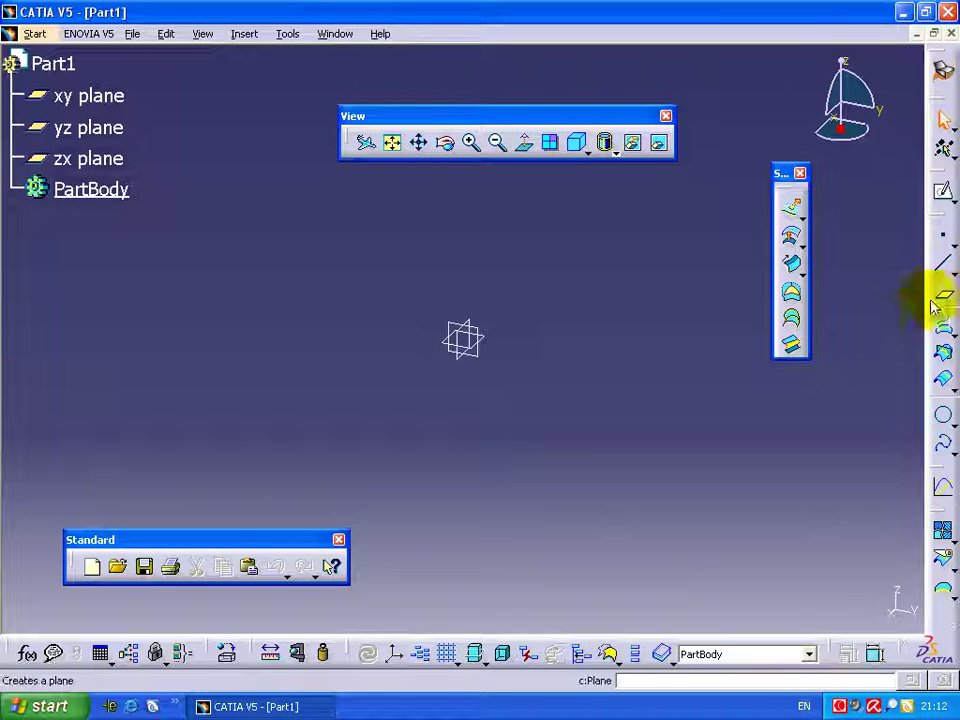
- Add a plane offset 18 mm from the xy plane
{"action": "left_click", "coordinate": [246, 36]}
{"action": "mouse_move", "coordinate": [275, 239]}
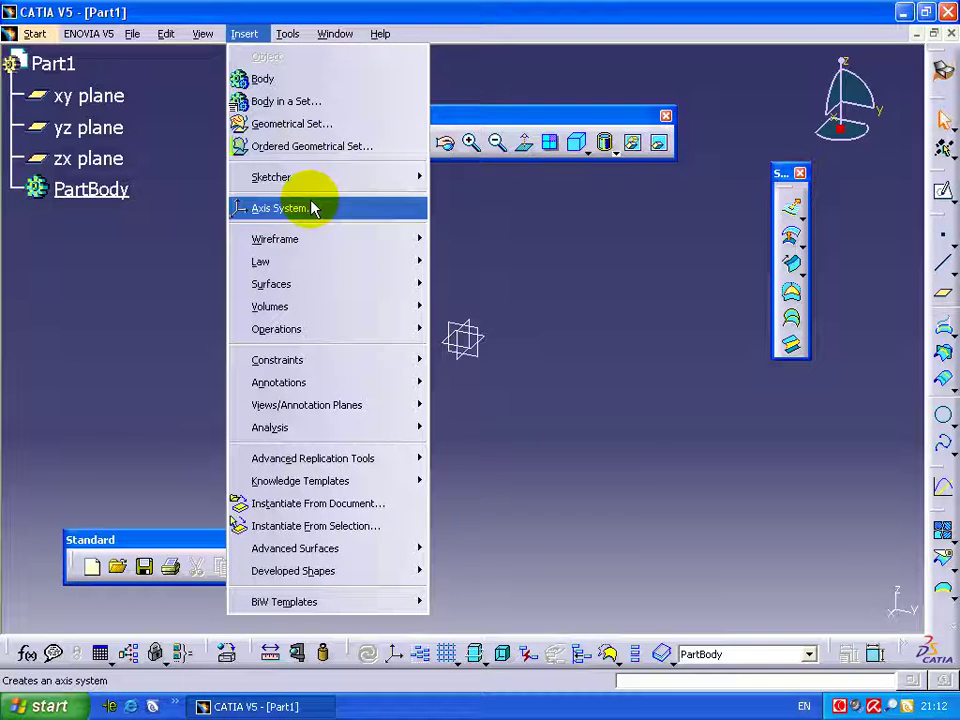
{"action": "left_click", "coordinate": [484, 350]}
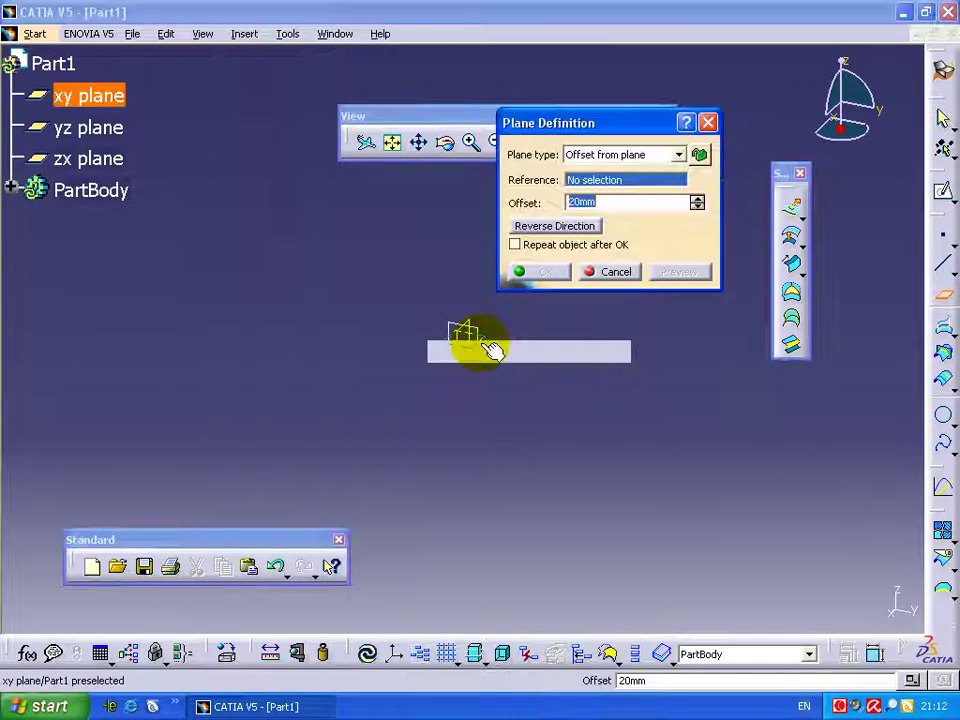
{"action": "left_click", "coordinate": [497, 343]}
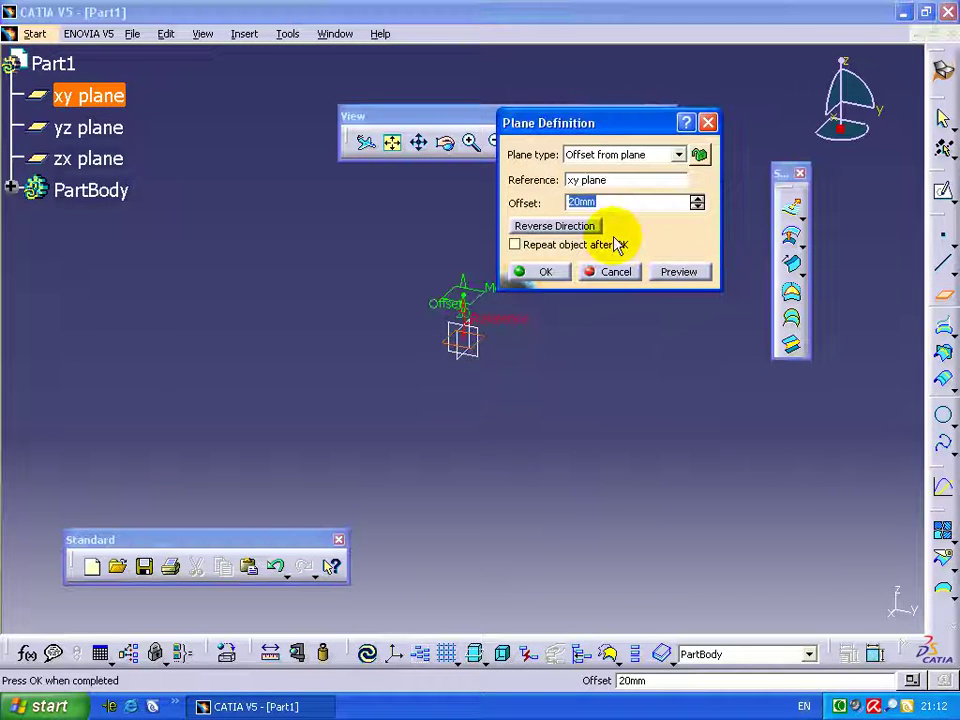
{"action": "type", "text": "18"}
{"action": "left_click", "coordinate": [550, 272]}
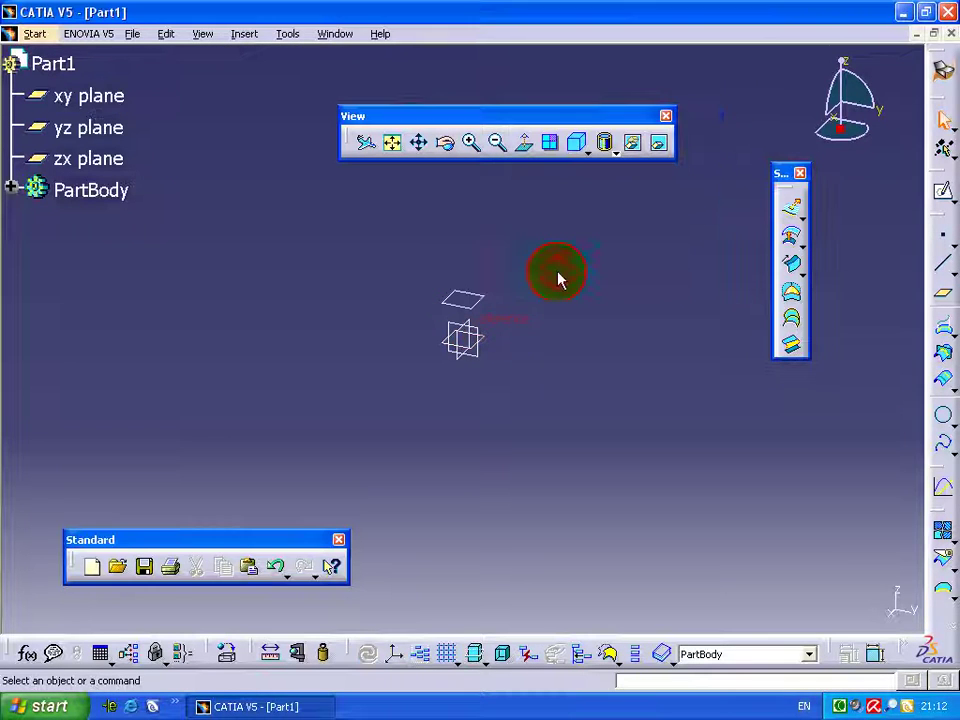
- Add two more xy-offset planes at 161 mm and 226 mm
{"action": "left_click", "coordinate": [945, 298]}
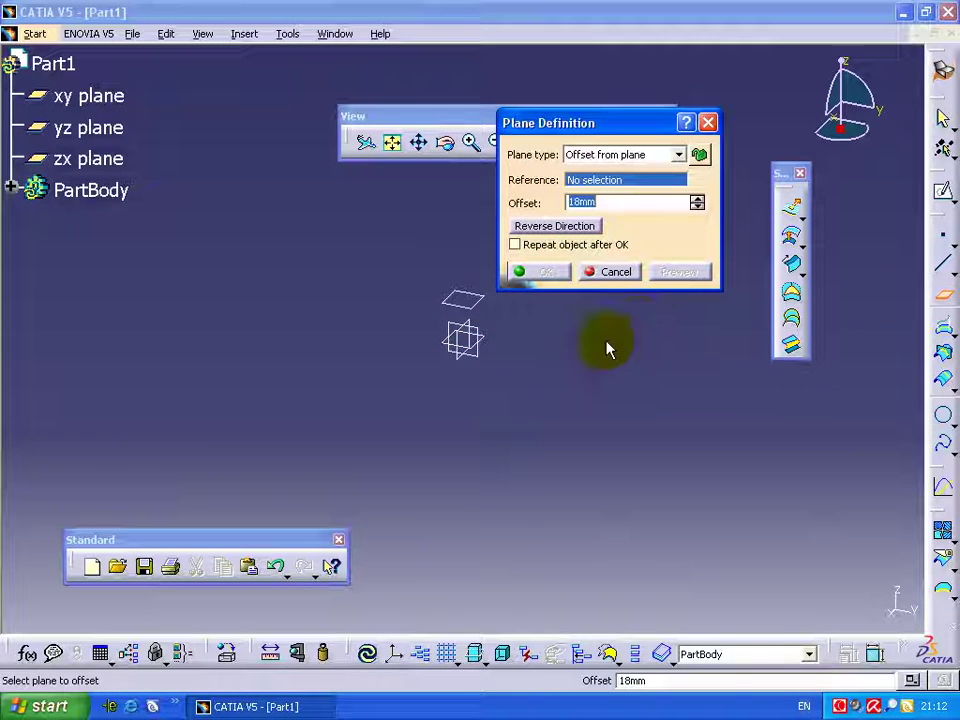
{"action": "left_click", "coordinate": [498, 339]}
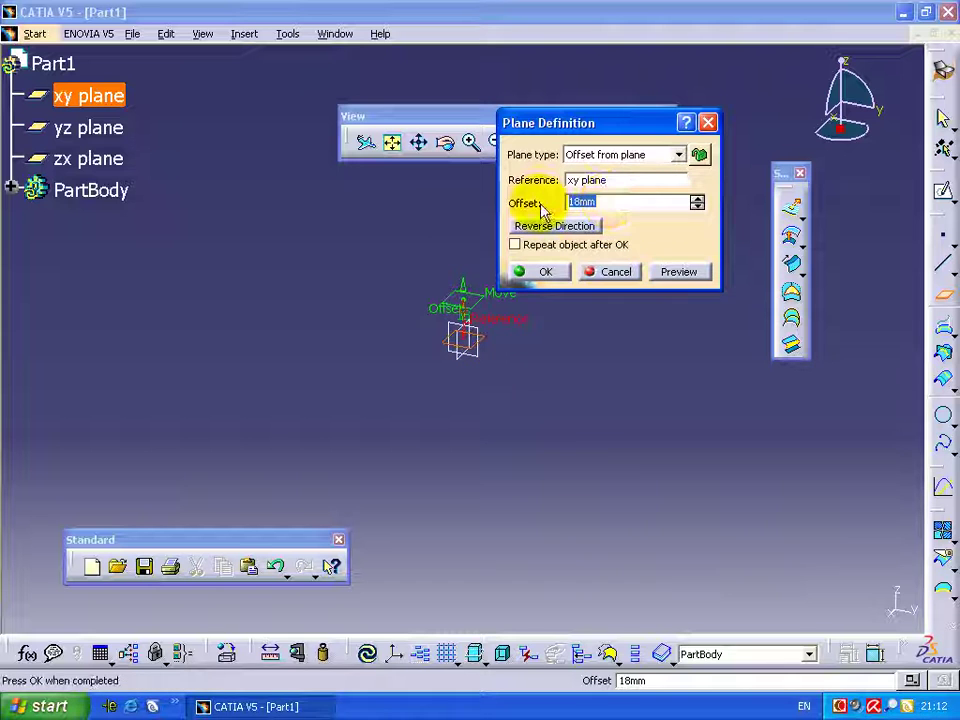
{"action": "left_click", "coordinate": [548, 271]}
{"action": "left_click", "coordinate": [940, 298]}
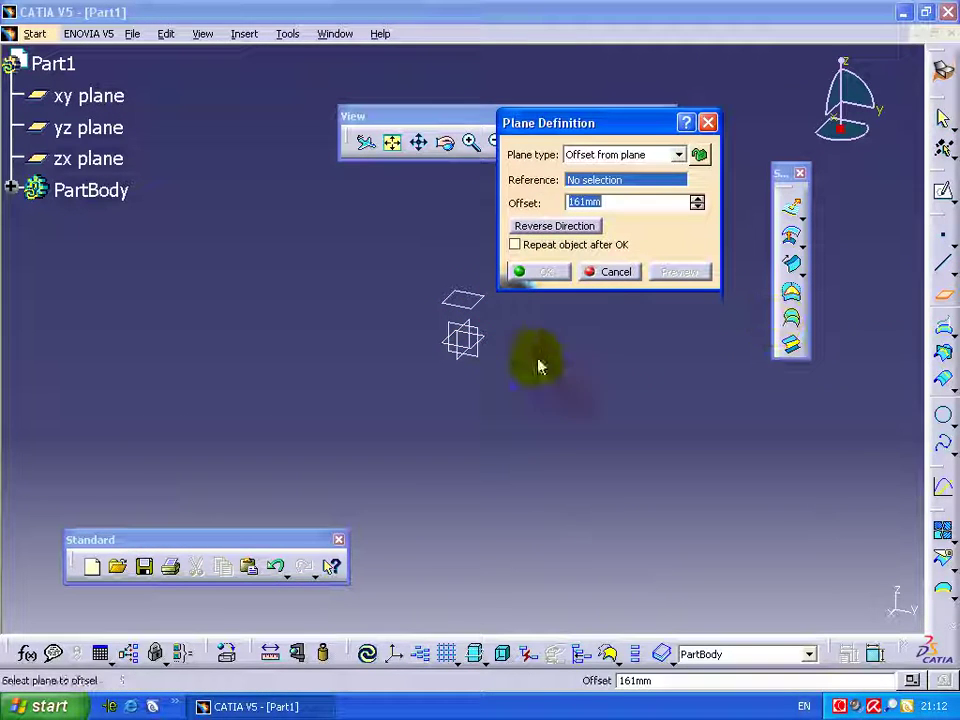
{"action": "left_click", "coordinate": [478, 333]}
{"action": "type", "text": "22"}
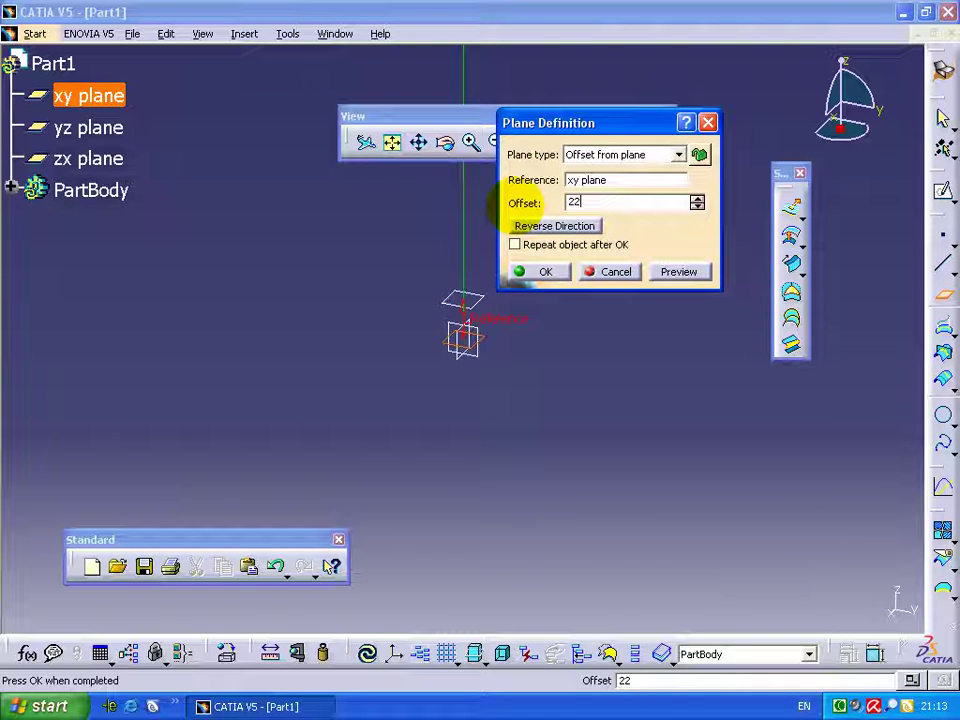
{"action": "type", "text": "6"}
{"action": "left_click", "coordinate": [545, 271]}
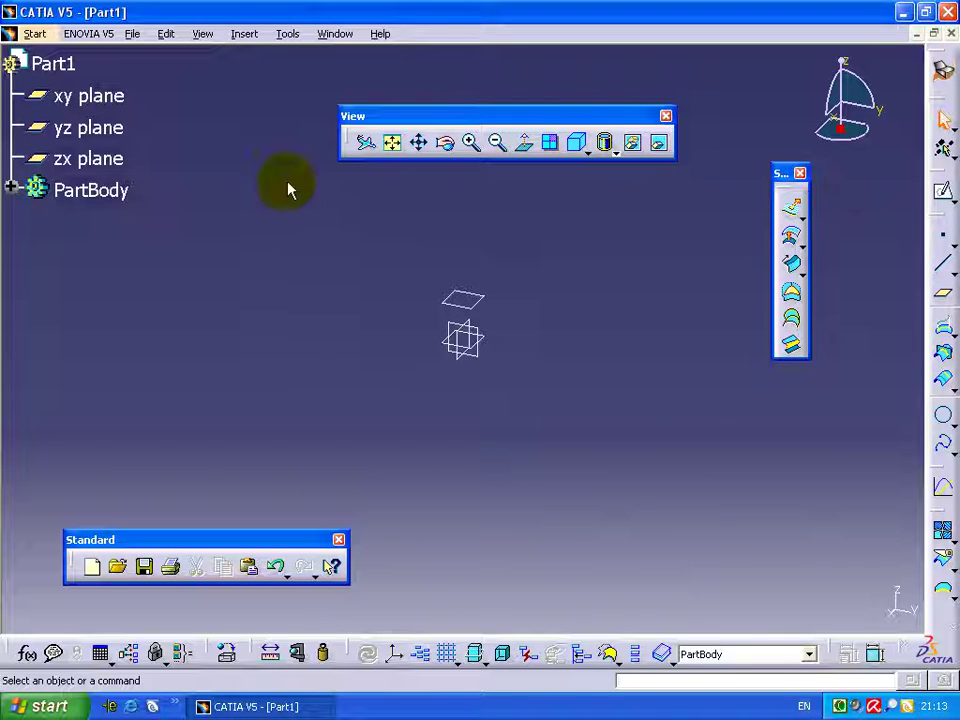
- On the middle offset plane, draw a half-circle arc centred on the sketch origin
{"action": "left_click", "coordinate": [390, 145]}
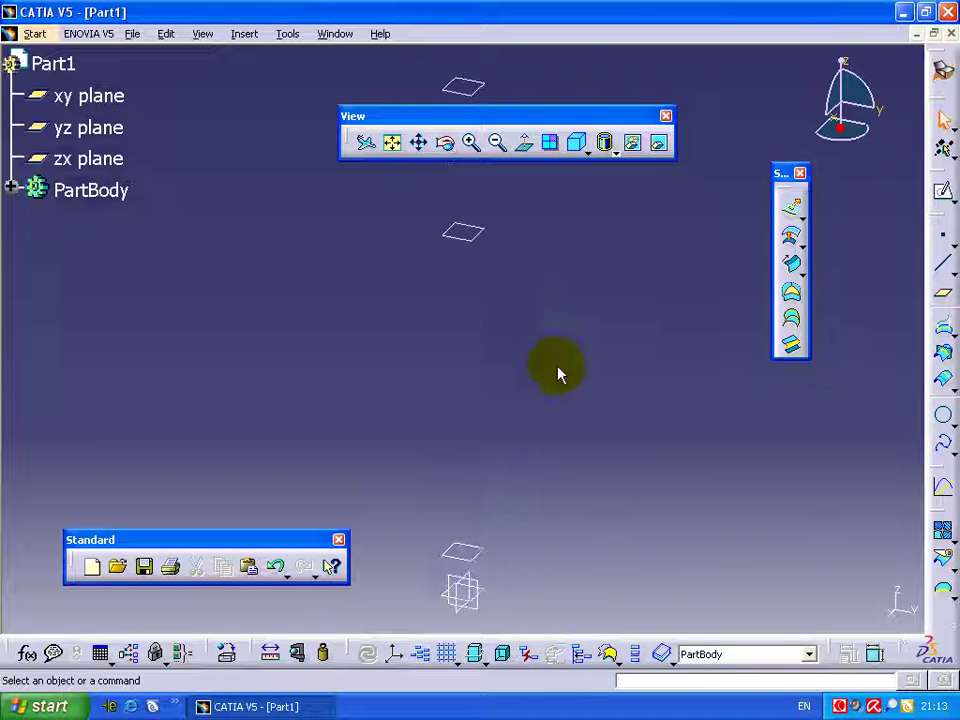
{"action": "left_click", "coordinate": [943, 191]}
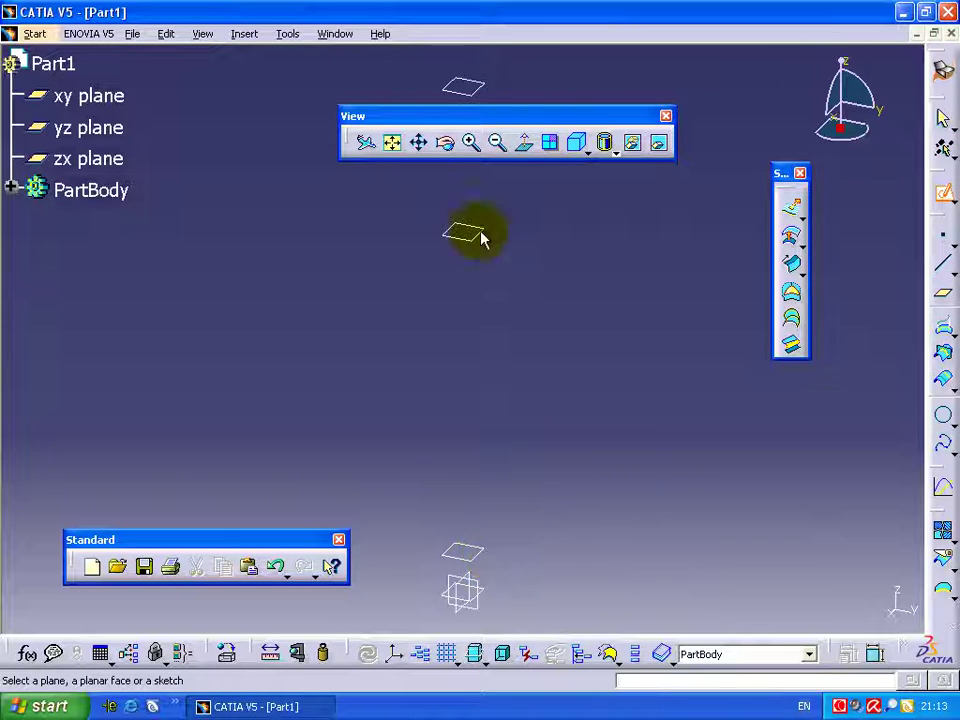
{"action": "left_click", "coordinate": [486, 97]}
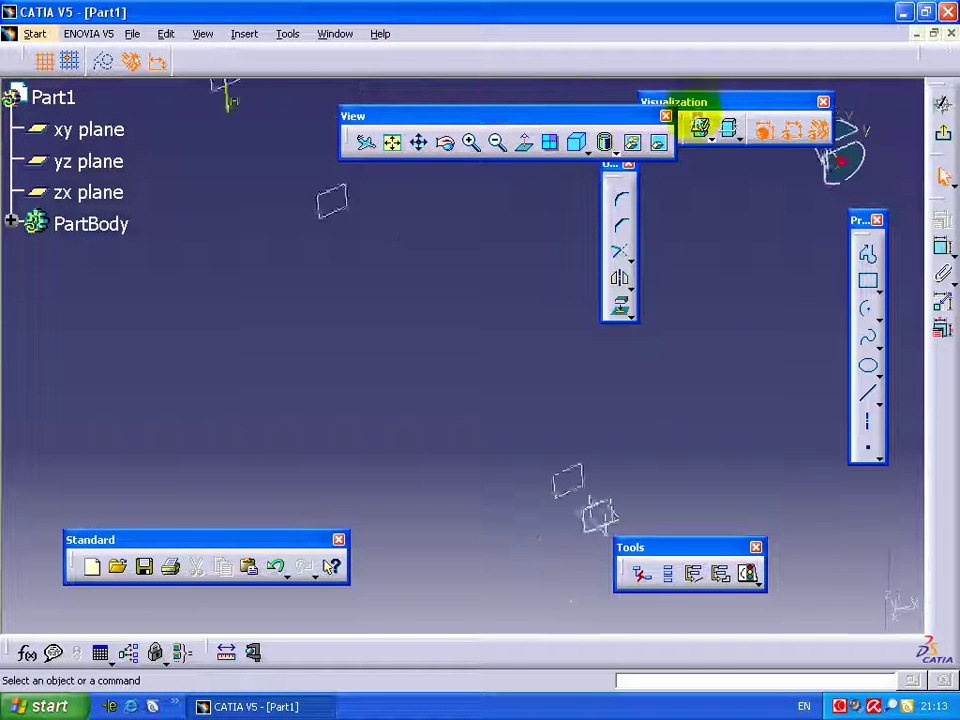
{"action": "left_click", "coordinate": [396, 150]}
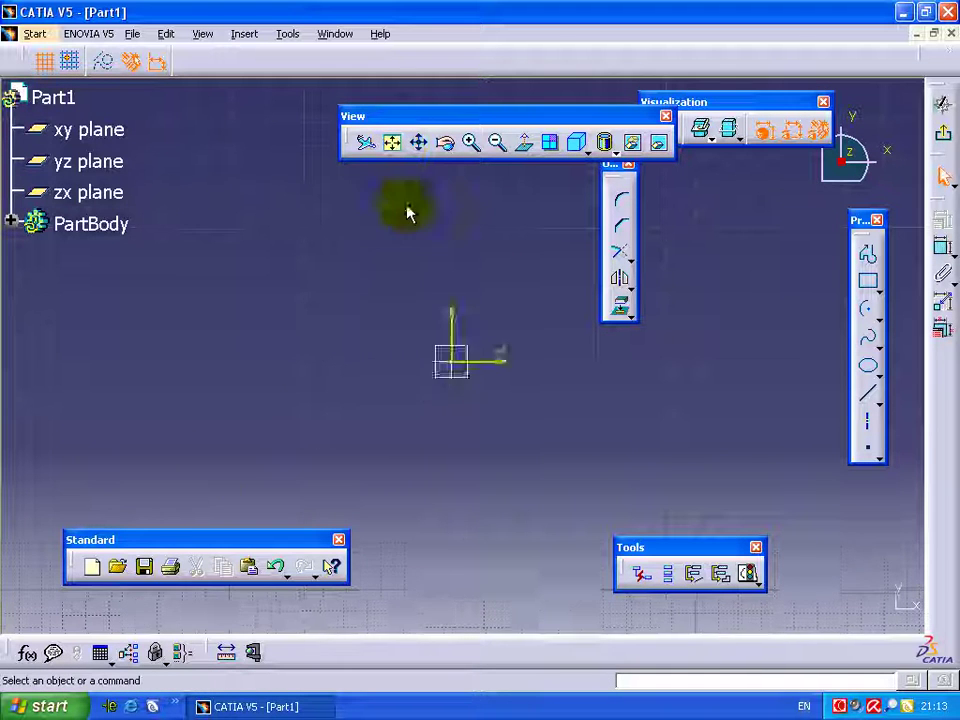
{"action": "left_click", "coordinate": [866, 308]}
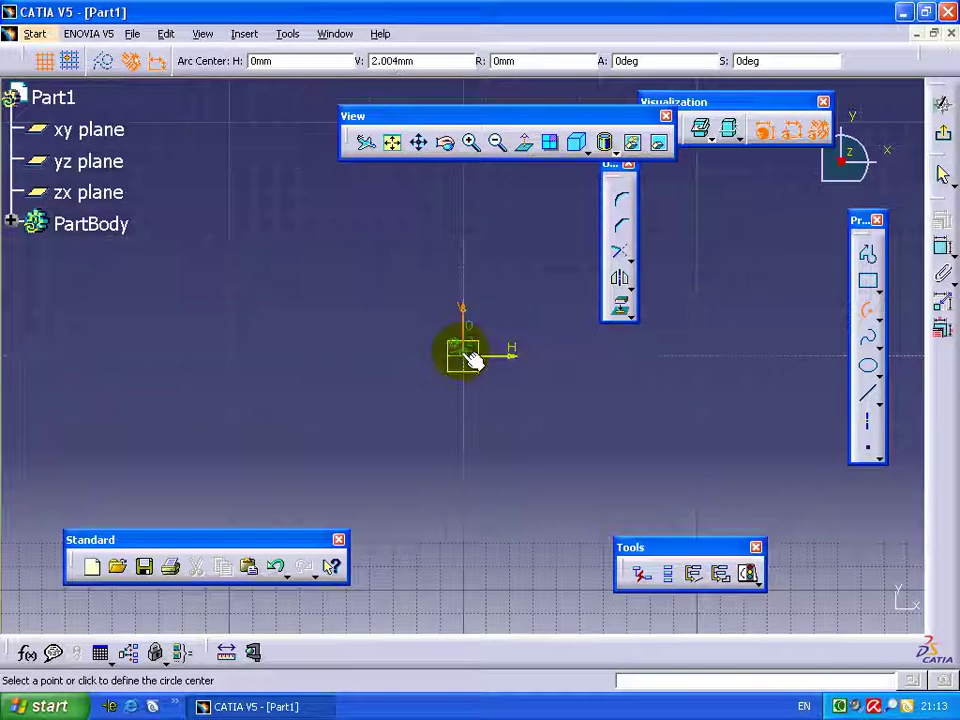
{"action": "left_click", "coordinate": [466, 355]}
{"action": "left_click", "coordinate": [528, 356]}
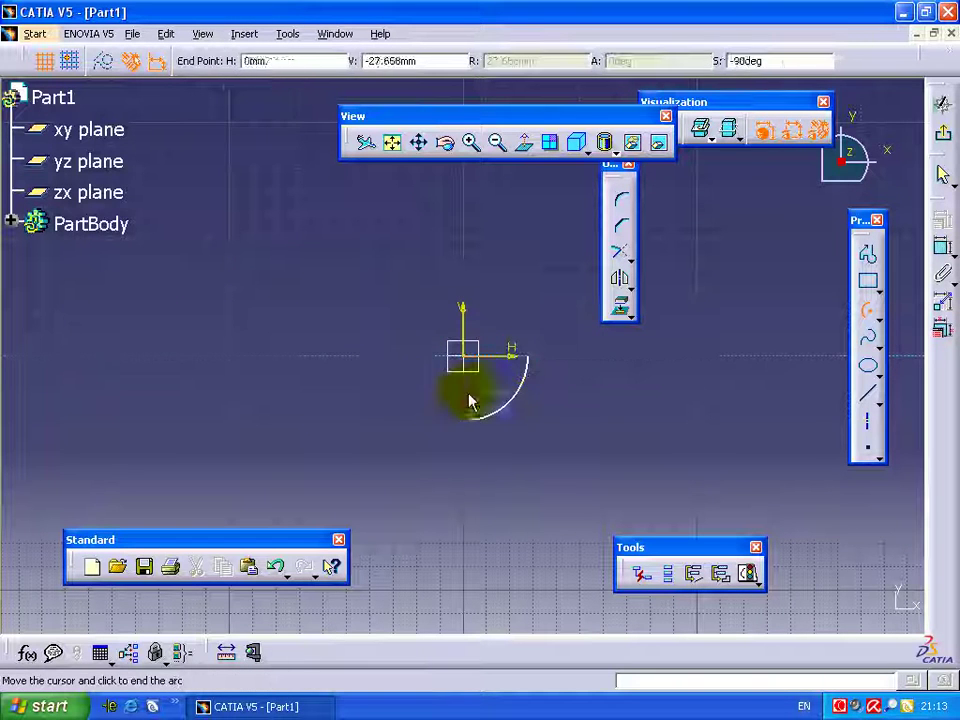
{"action": "left_click", "coordinate": [368, 364]}
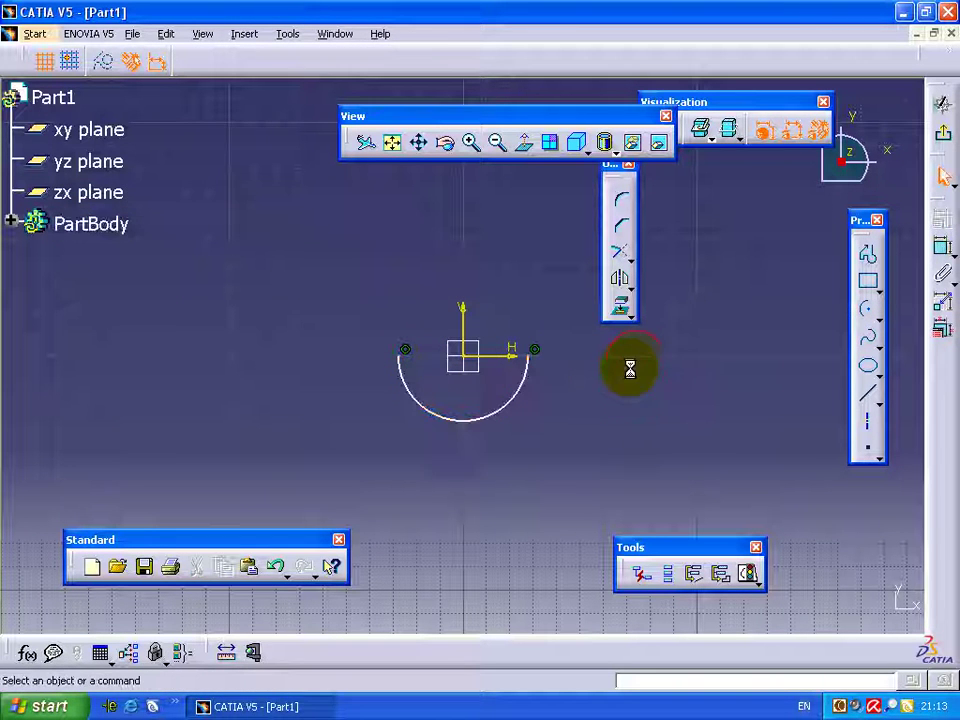
- Dimension the arc as a diameter of 34 and exit the sketch
{"action": "left_click", "coordinate": [867, 281]}
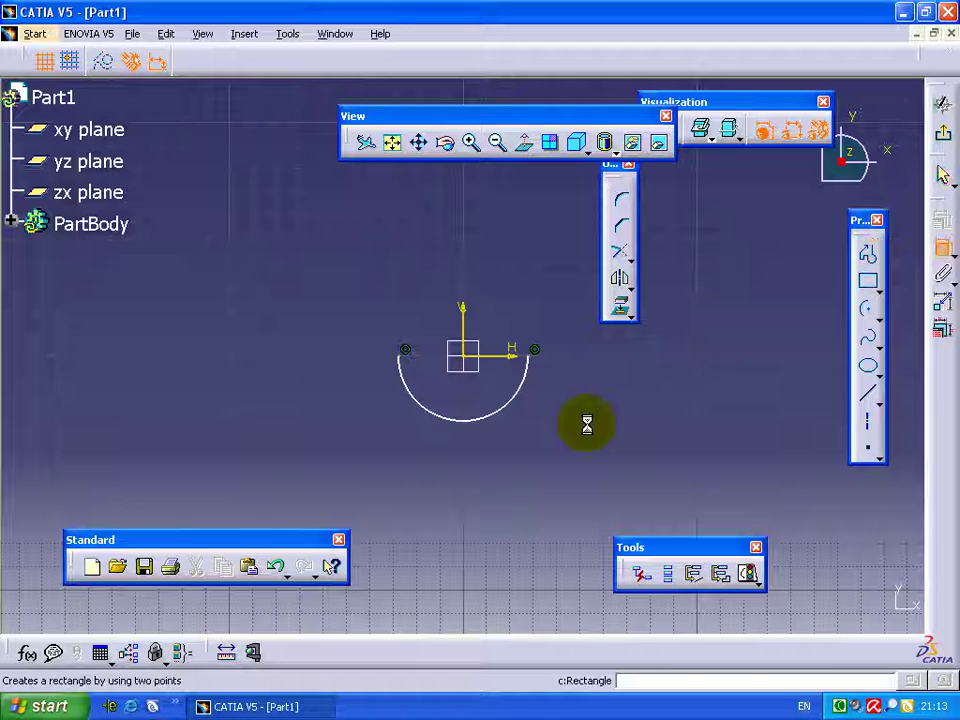
{"action": "left_click", "coordinate": [520, 400]}
{"action": "left_click", "coordinate": [568, 418]}
{"action": "double_click", "coordinate": [563, 411]}
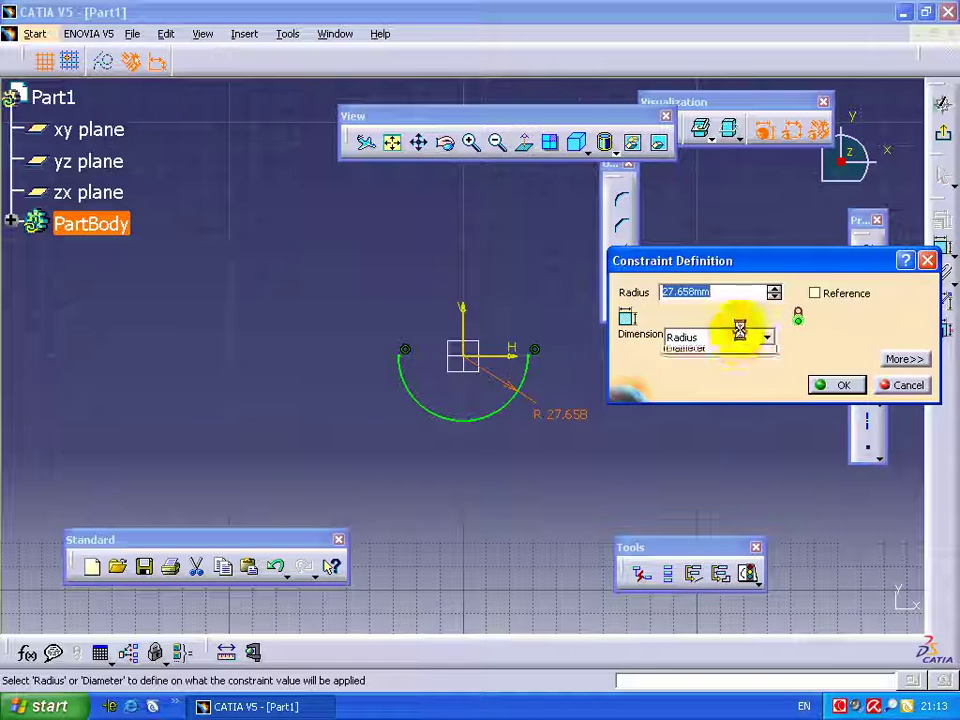
{"action": "left_click", "coordinate": [718, 362]}
{"action": "type", "text": "34"}
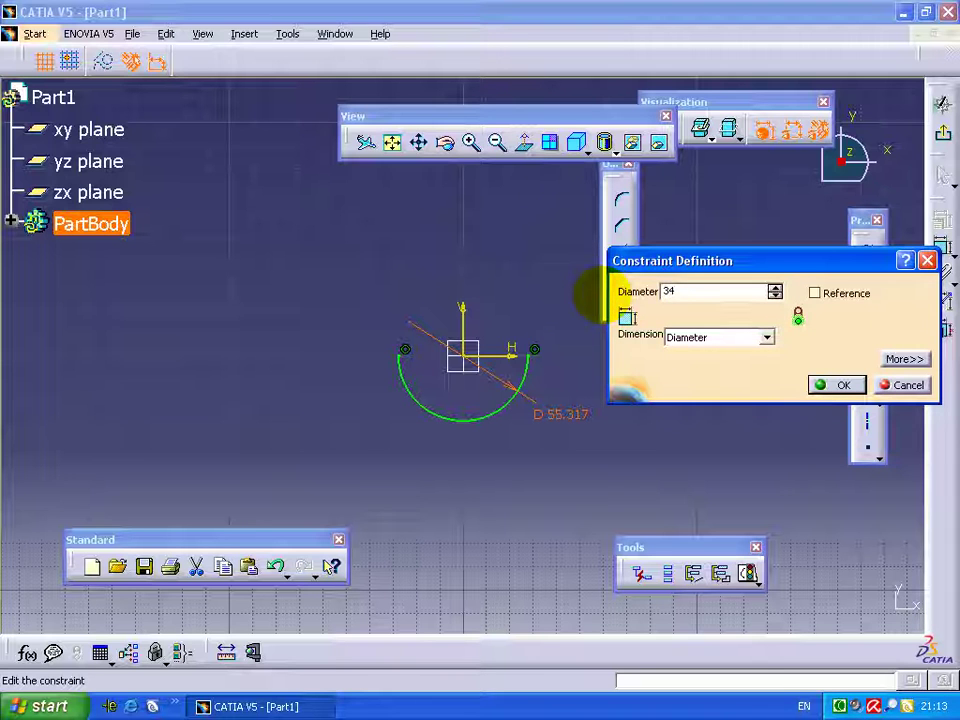
{"action": "left_click", "coordinate": [830, 385]}
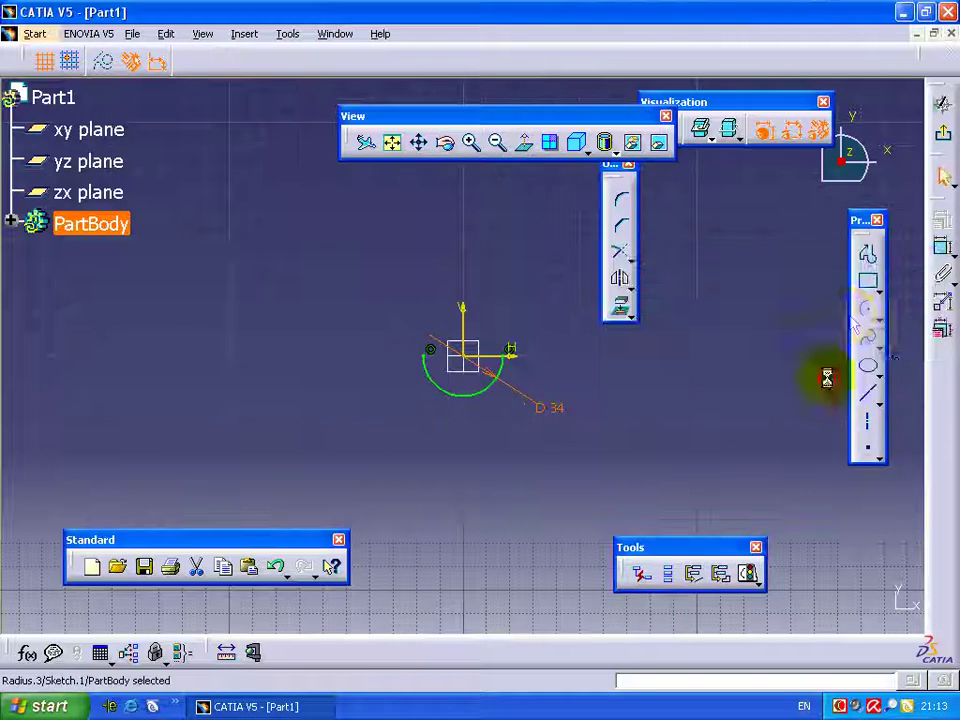
{"action": "left_click", "coordinate": [940, 145]}
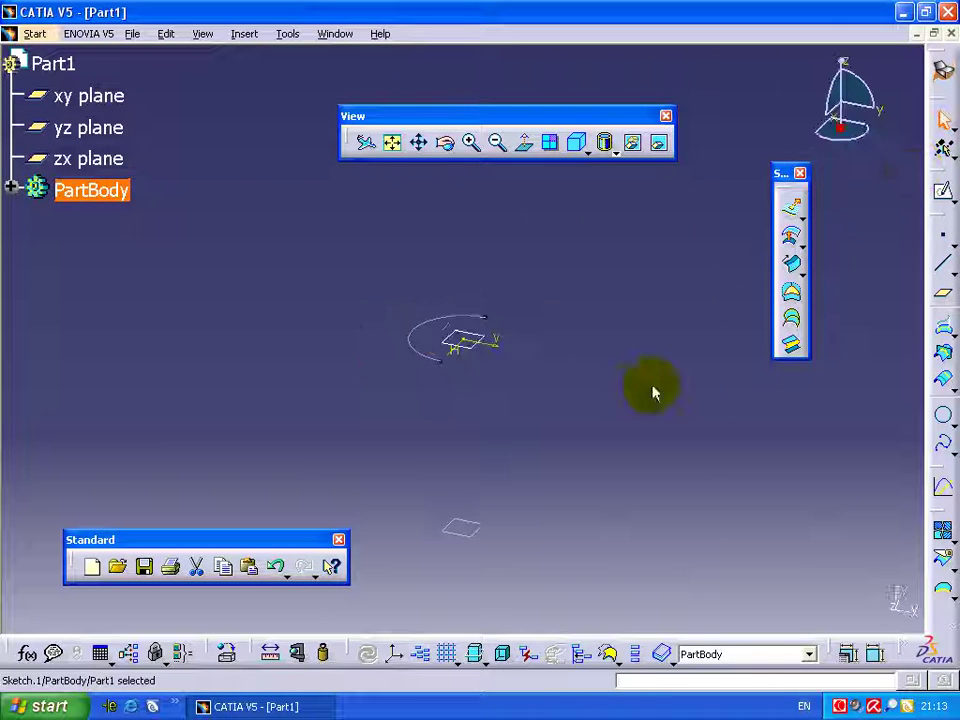
- Start a sketch on the lowest offset plane and draw a vertical line
{"action": "middle_click_drag", "start_coordinate": [548, 475], "coordinate": [529, 111]}
{"action": "left_click", "coordinate": [455, 497]}
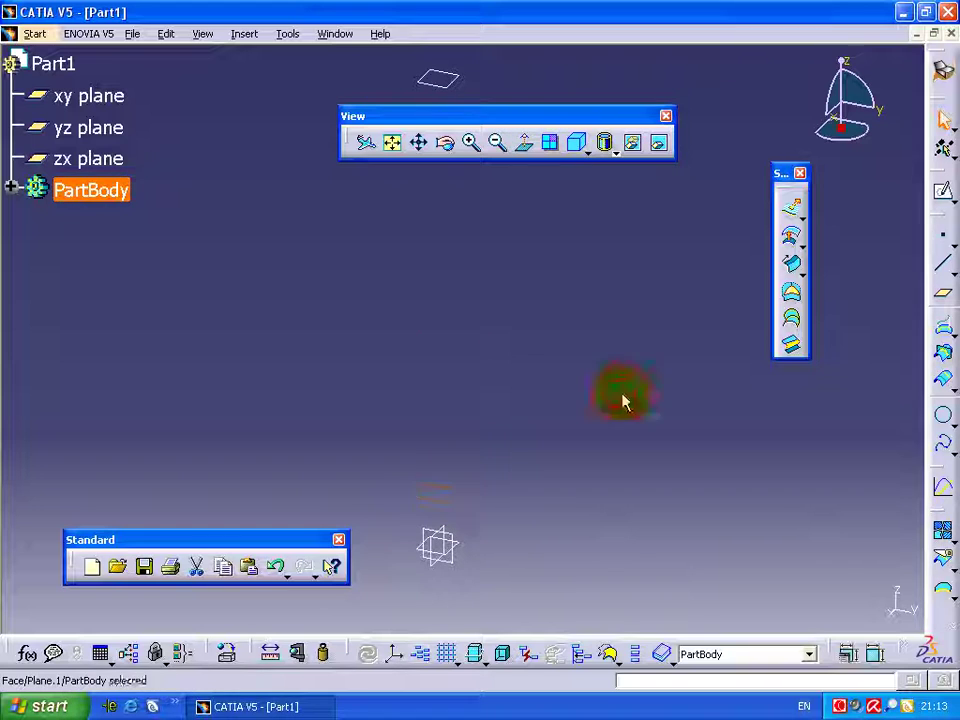
{"action": "left_click", "coordinate": [943, 190]}
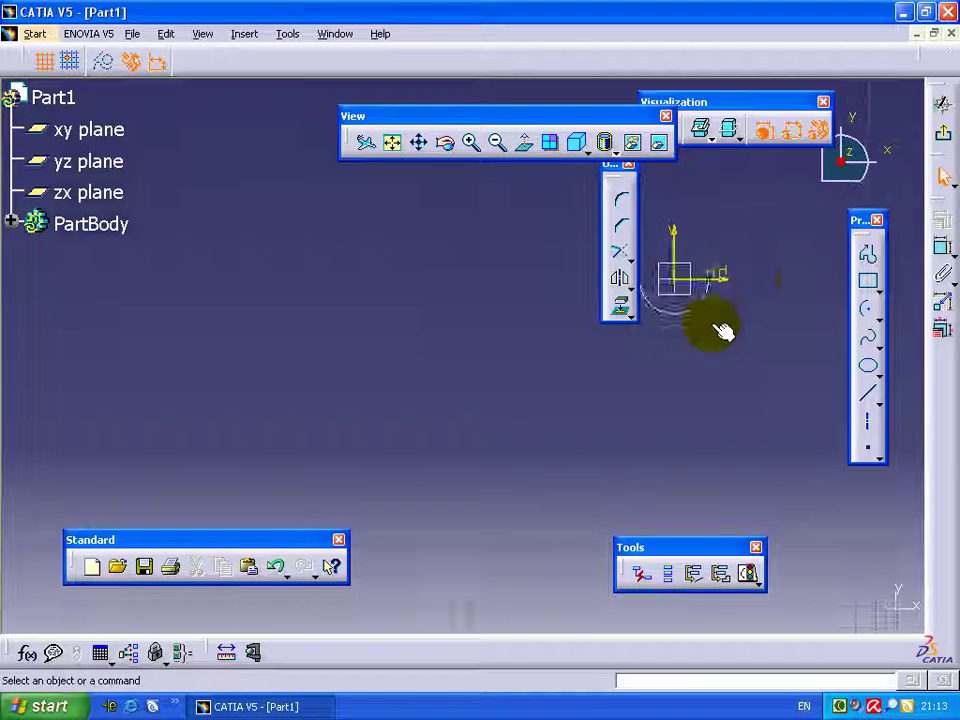
{"action": "left_click", "coordinate": [870, 399]}
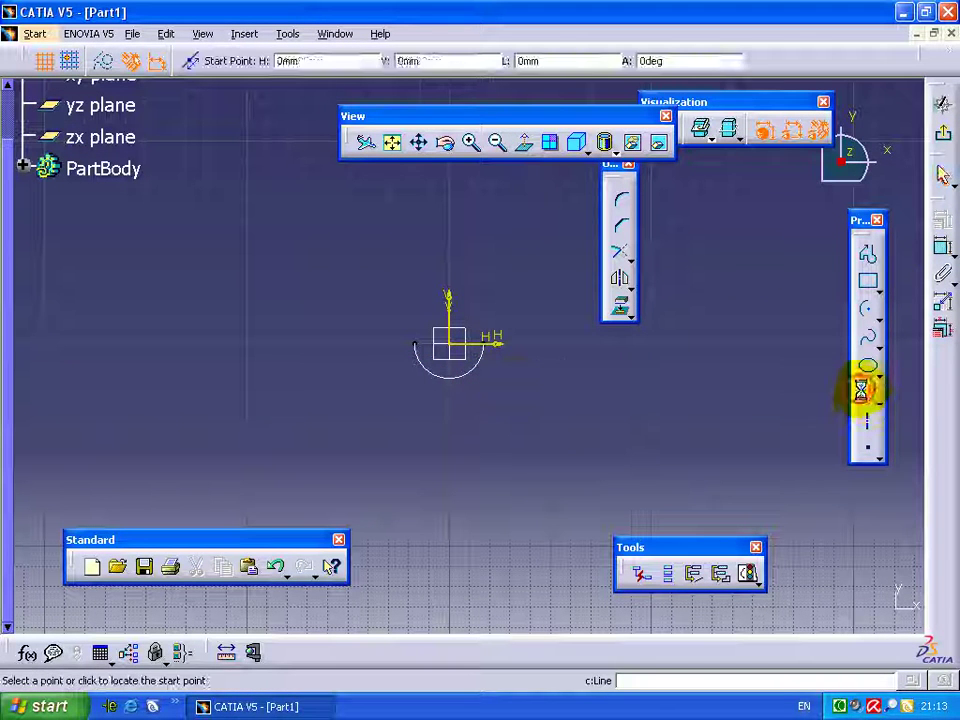
{"action": "left_click", "coordinate": [366, 344]}
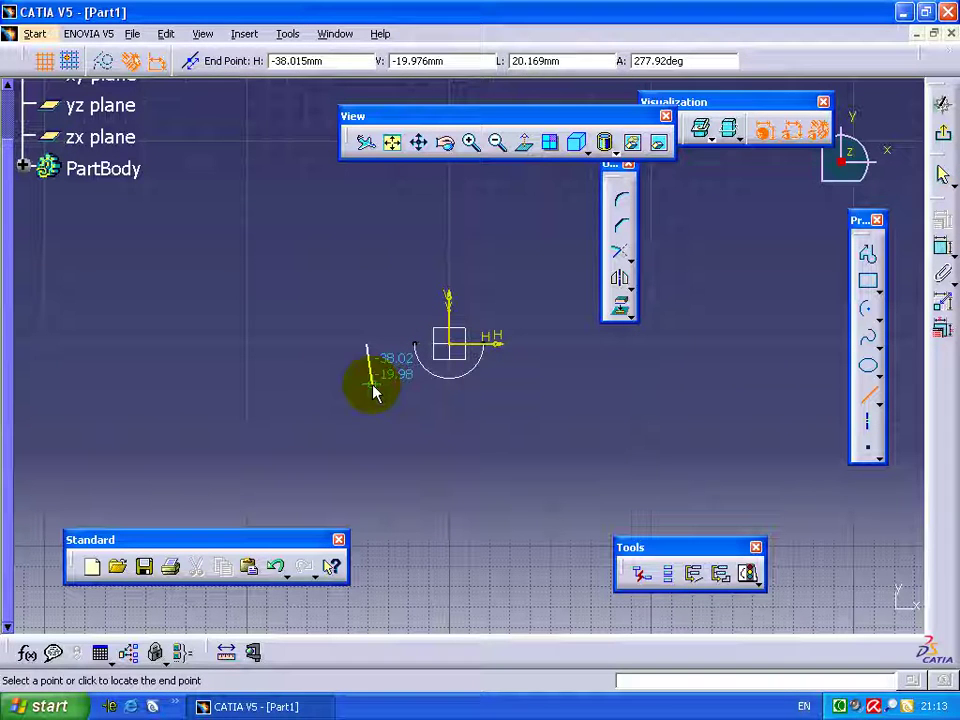
{"action": "left_click", "coordinate": [365, 415]}
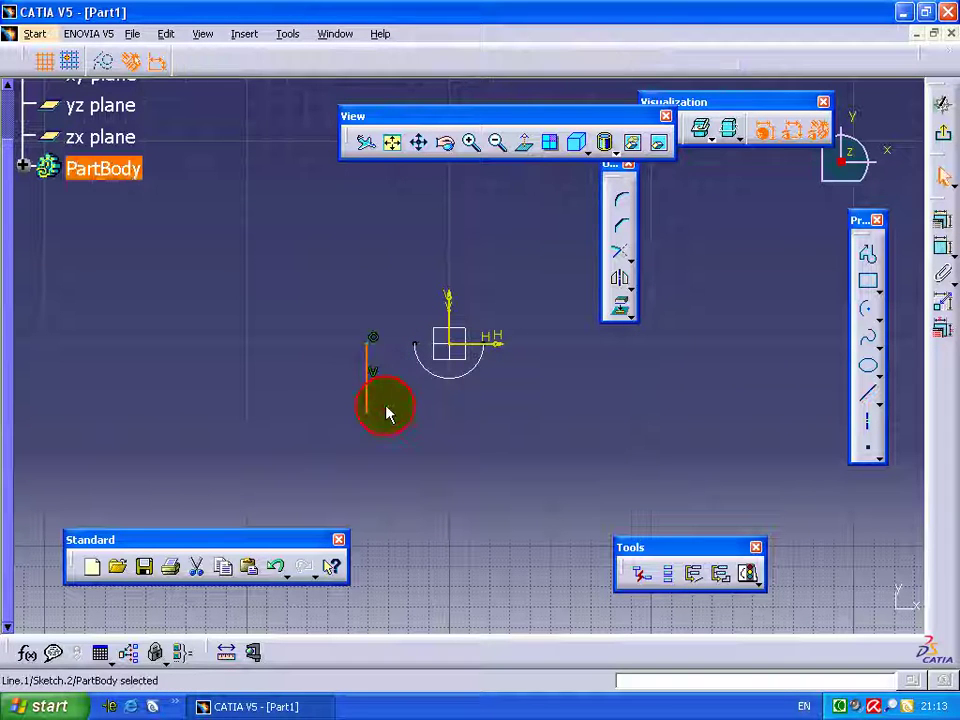
- Make the vertical line construction geometry, offset 13.6 from the V axis
{"action": "left_click", "coordinate": [100, 65]}
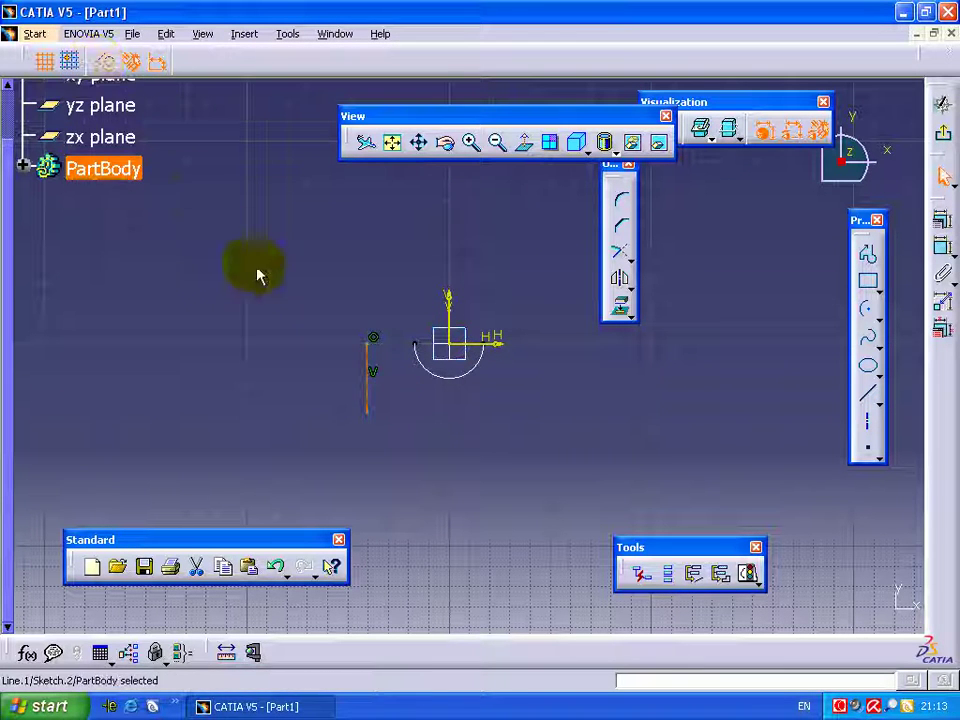
{"action": "left_click", "coordinate": [257, 272]}
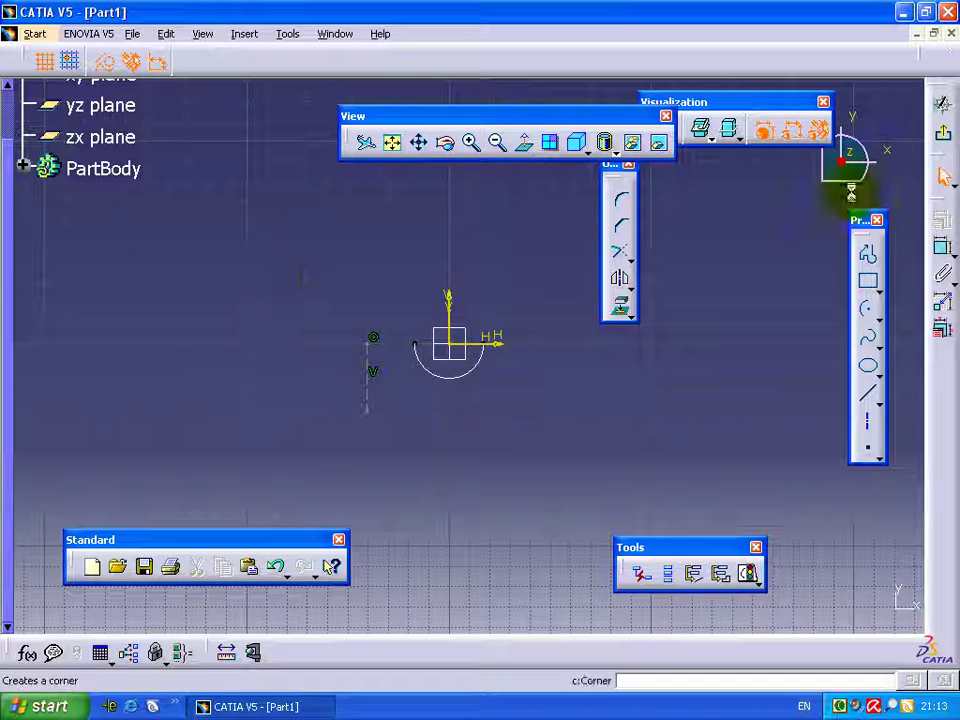
{"action": "left_click", "coordinate": [370, 355]}
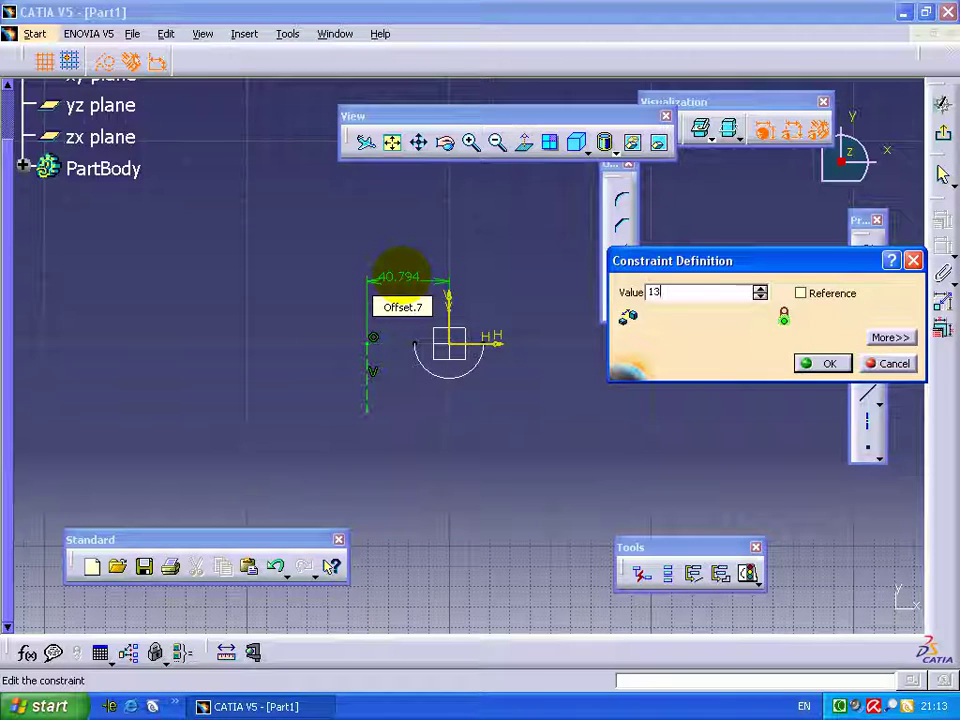
{"action": "type", "text": ".6"}
{"action": "left_click", "coordinate": [833, 364]}
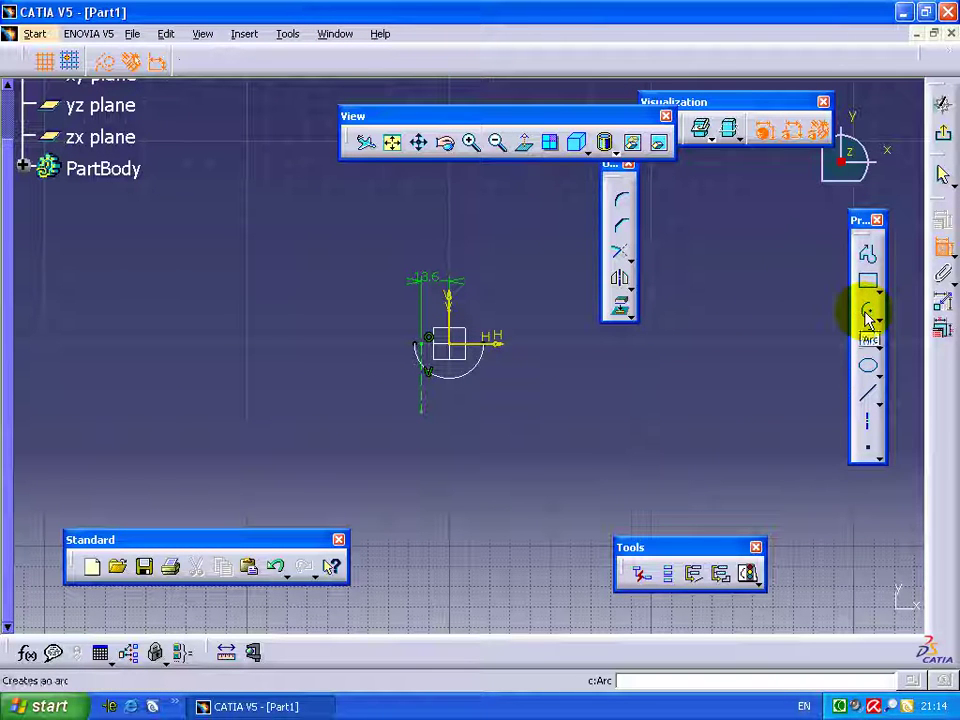
- Draw a large lower arc plus left and right end arcs on the horizontal axis
{"action": "left_click", "coordinate": [420, 258]}
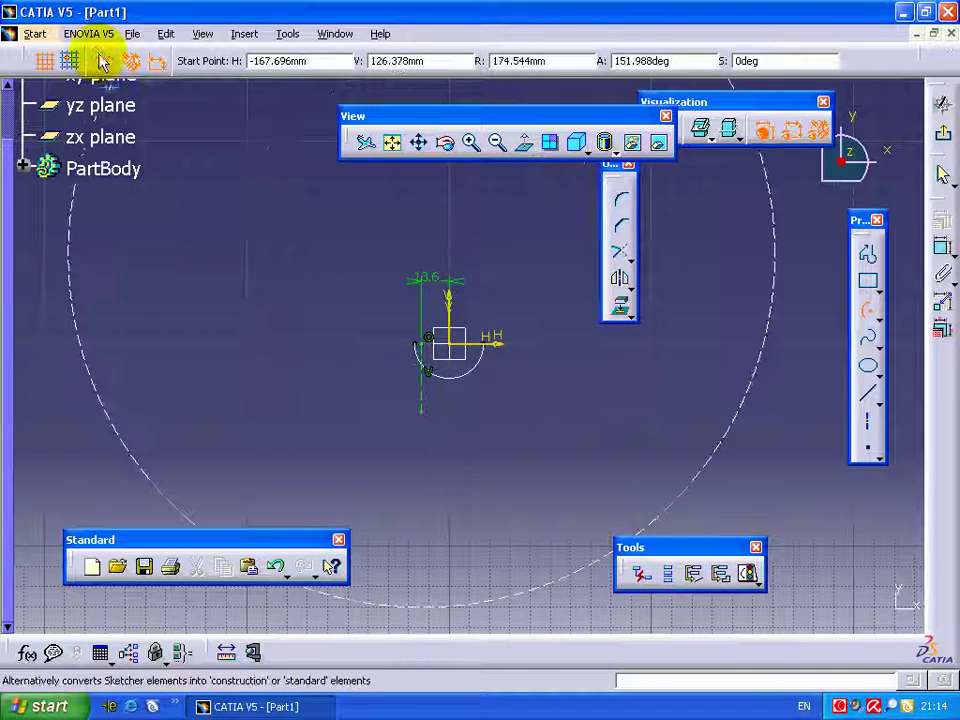
{"action": "left_click", "coordinate": [358, 377]}
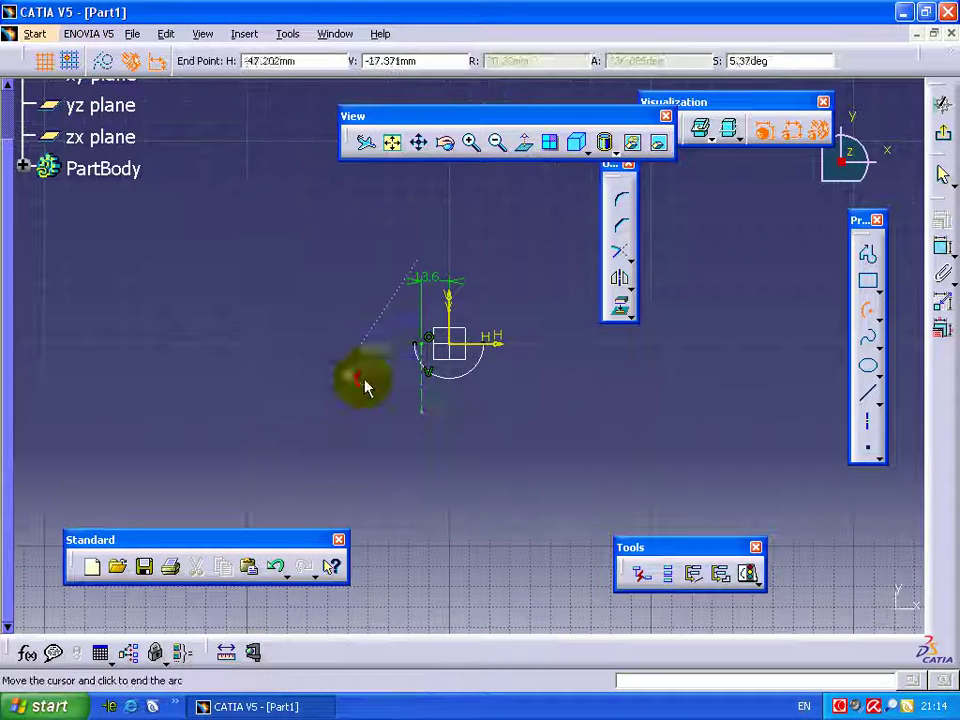
{"action": "left_click", "coordinate": [527, 409]}
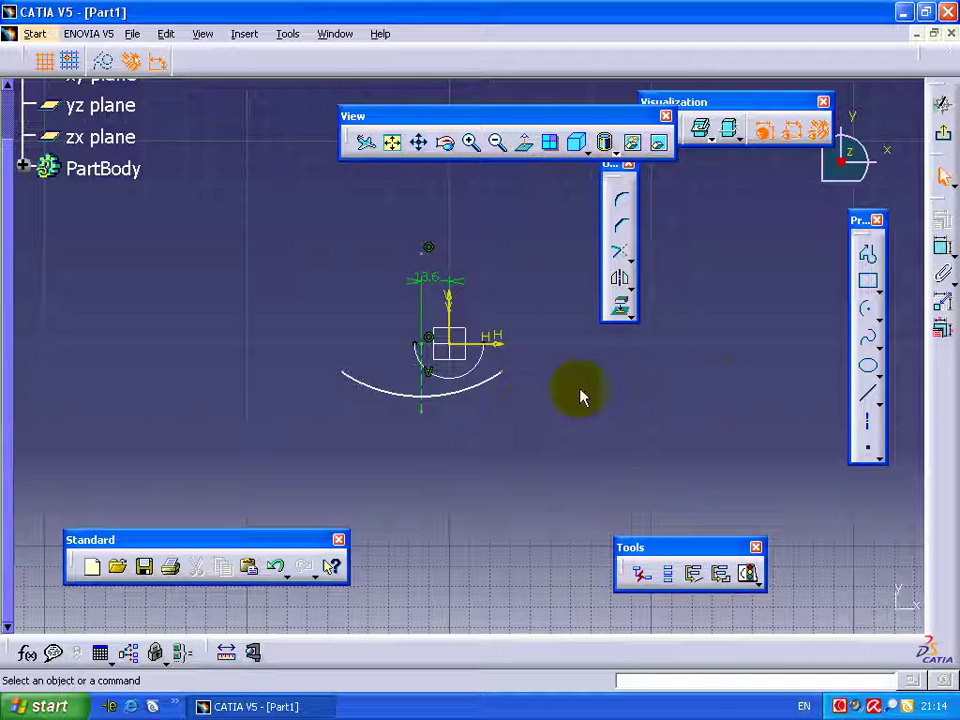
{"action": "left_click", "coordinate": [866, 310]}
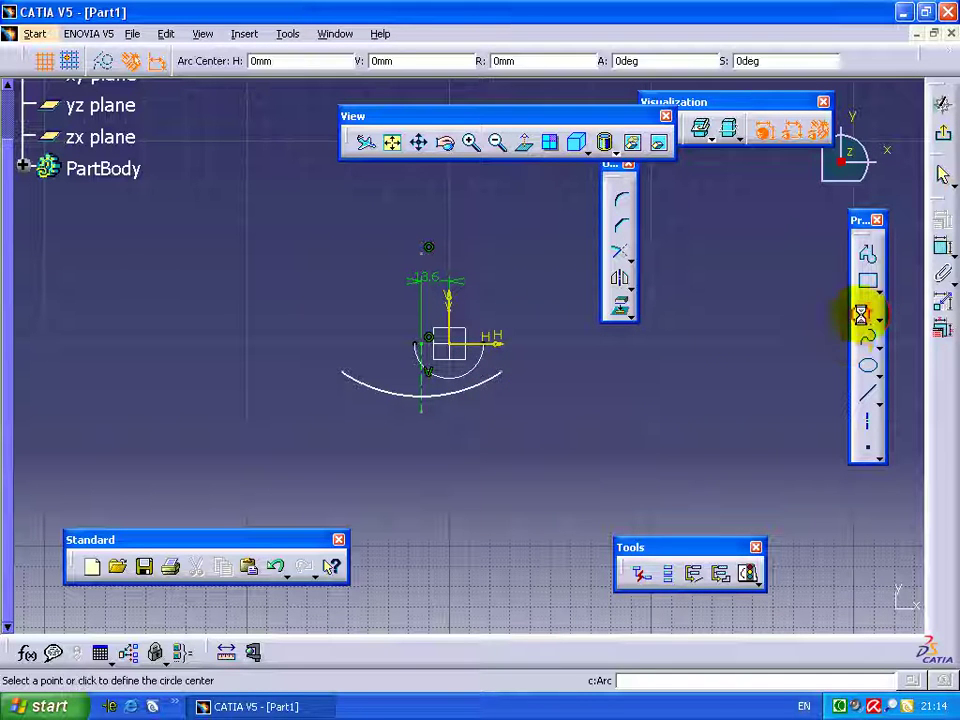
{"action": "left_click", "coordinate": [367, 348]}
{"action": "left_click", "coordinate": [328, 344]}
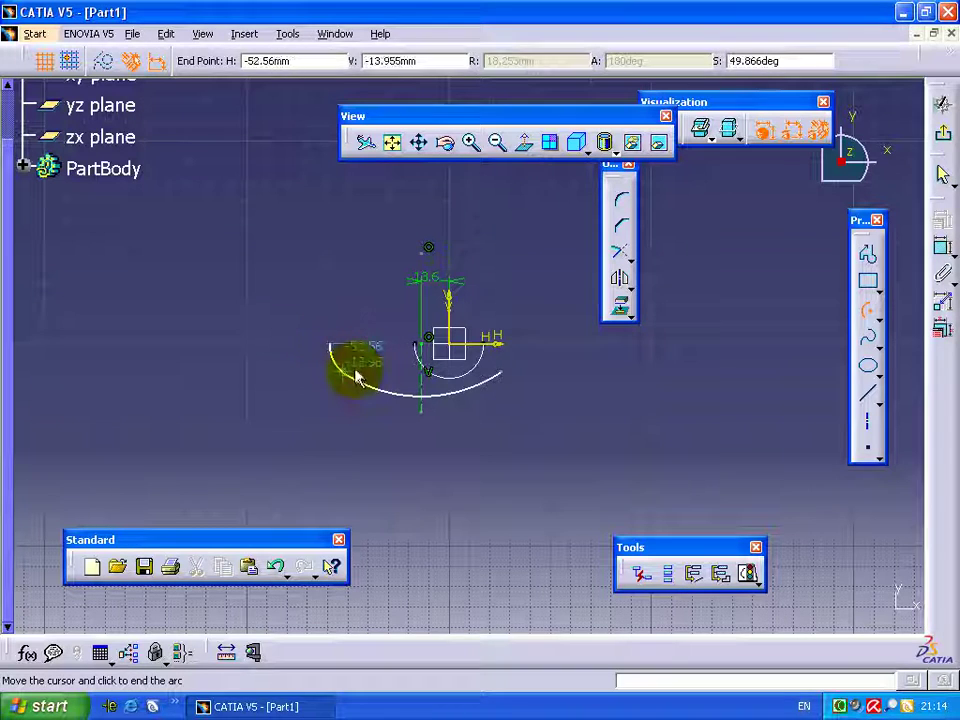
{"action": "left_click", "coordinate": [357, 376]}
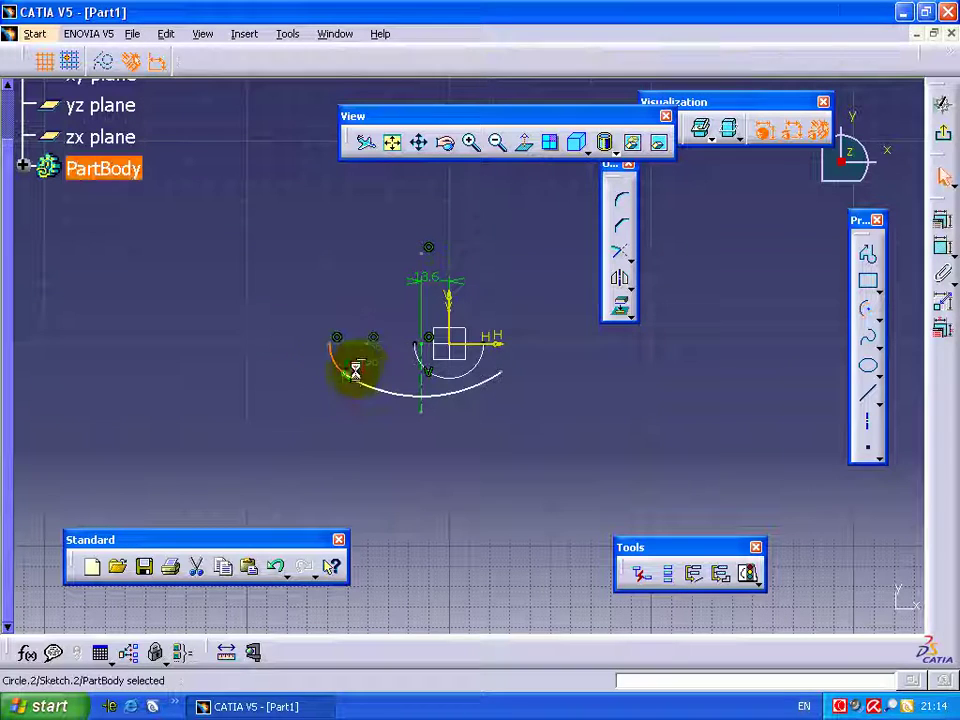
{"action": "left_click", "coordinate": [861, 310]}
{"action": "left_click", "coordinate": [466, 343]}
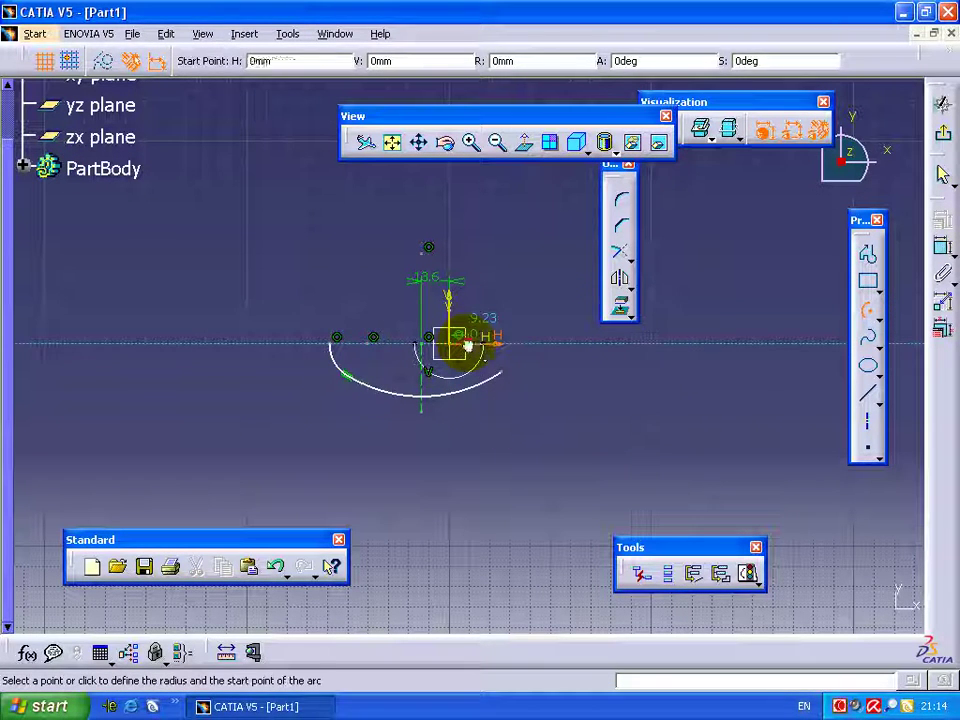
{"action": "left_click", "coordinate": [516, 345]}
{"action": "left_click", "coordinate": [500, 381]}
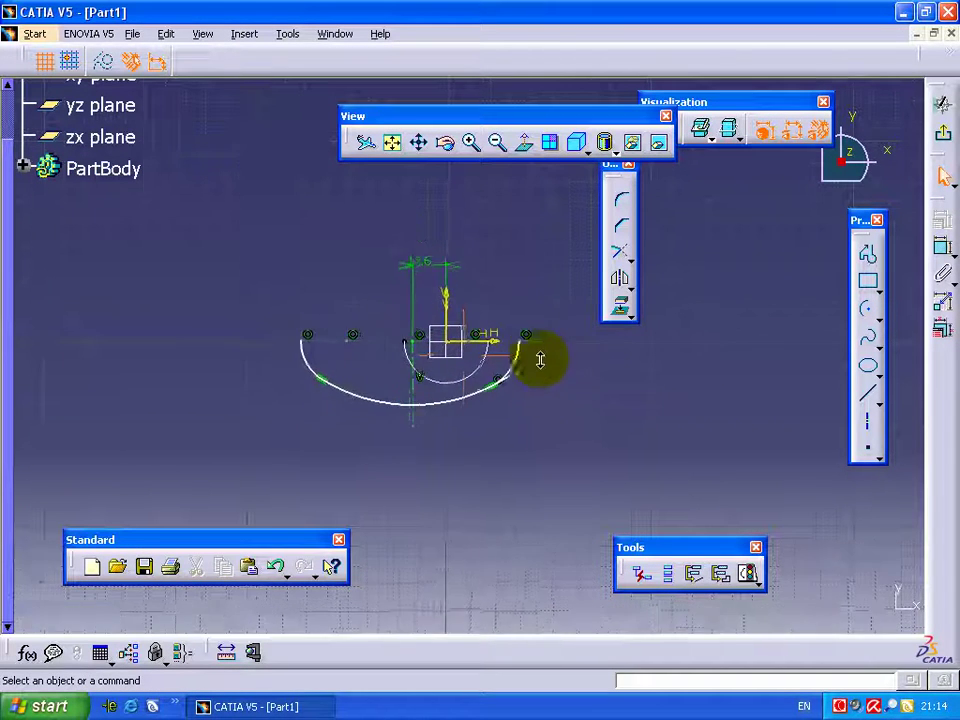
- Trim the end arcs against the lower arc into one continuous curve
{"action": "middle_click_drag", "start_coordinate": [541, 395], "coordinate": [540, 283]}
{"action": "left_click", "coordinate": [619, 260]}
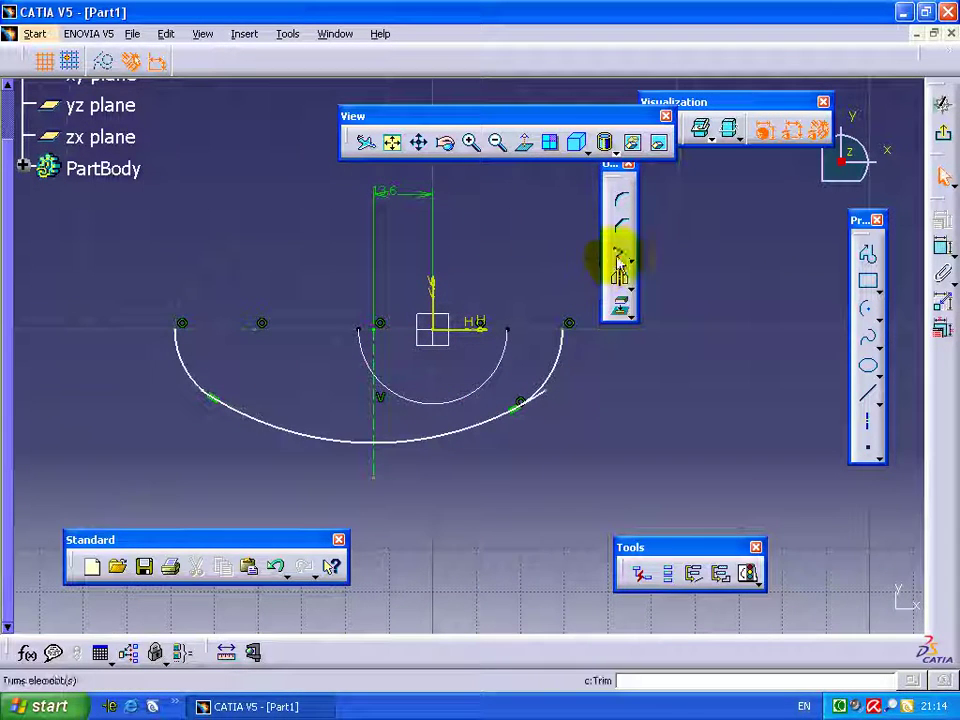
{"action": "left_click", "coordinate": [553, 365]}
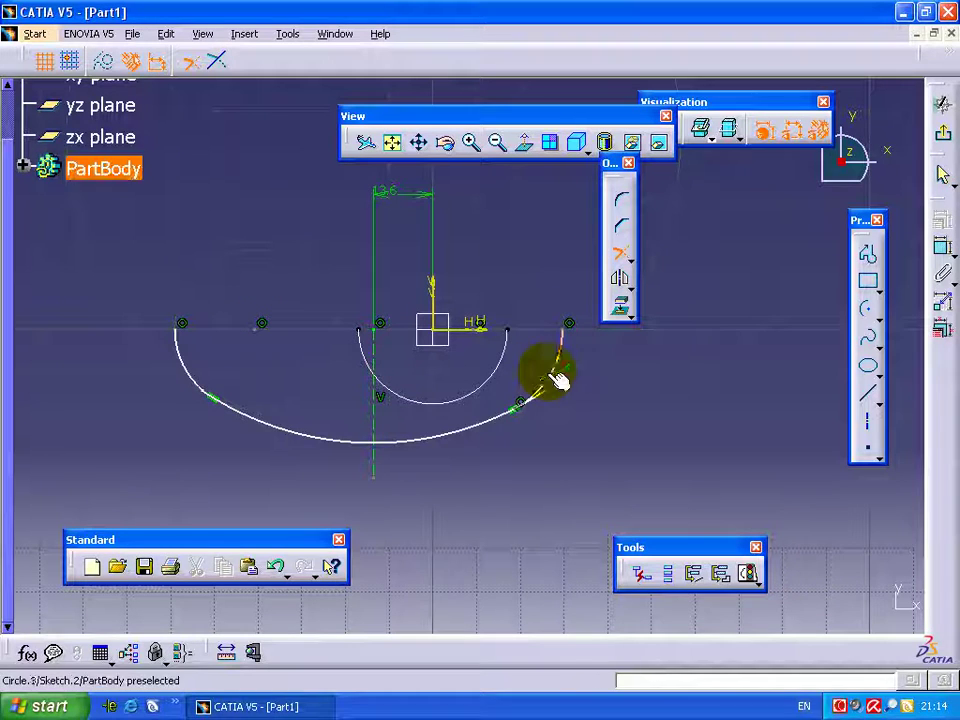
{"action": "left_click", "coordinate": [617, 252]}
{"action": "left_click", "coordinate": [254, 420]}
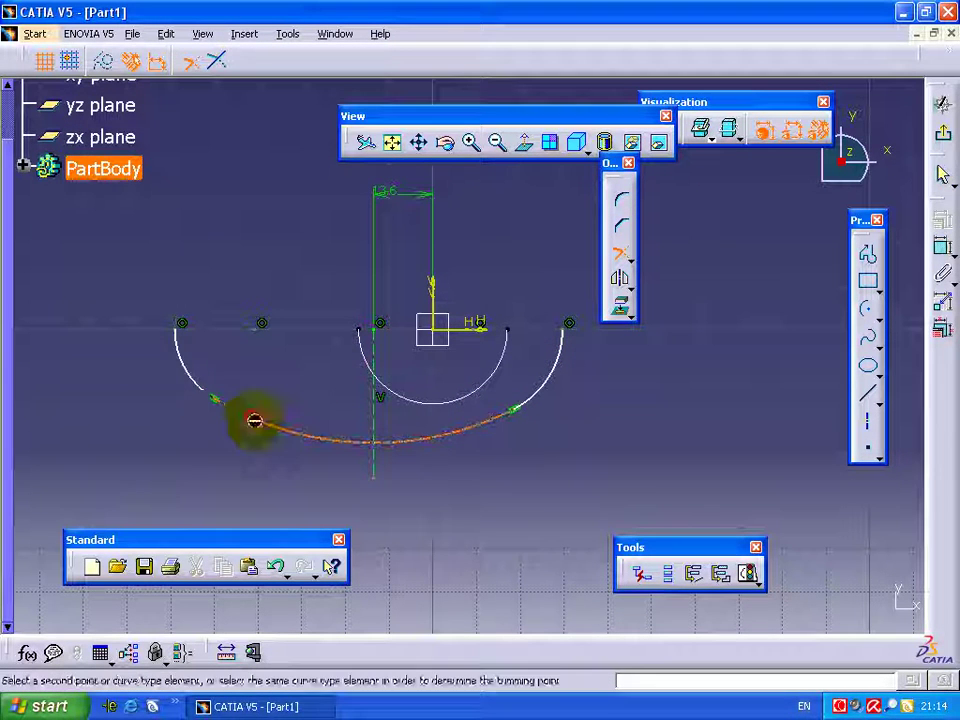
{"action": "left_click", "coordinate": [198, 381]}
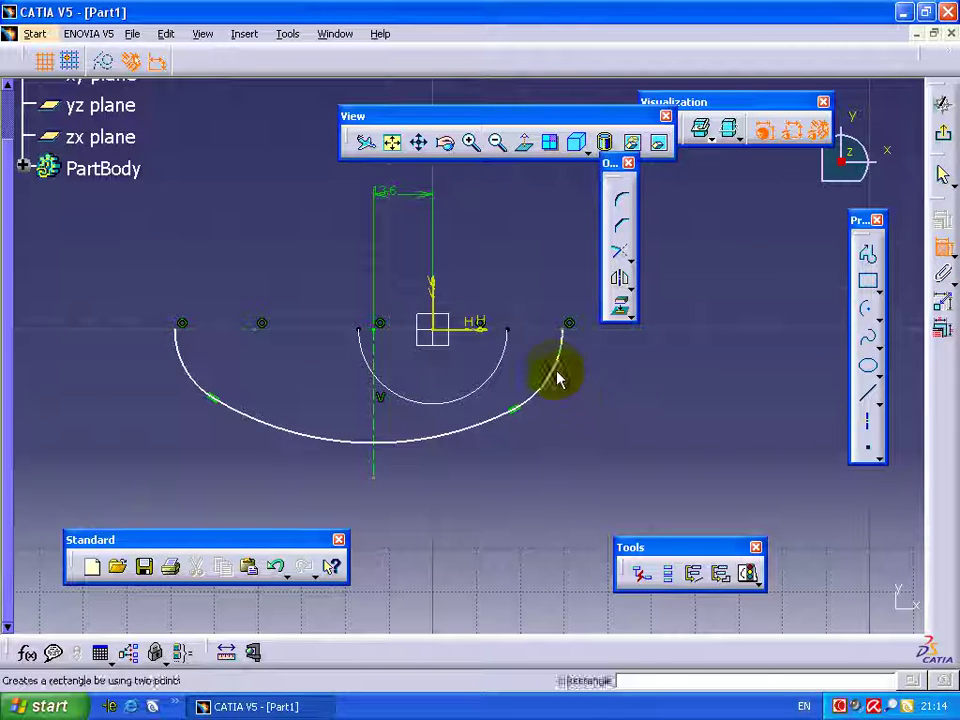
- Add radius dimensions to the right, left and large arcs, plus an overall width dimension
{"action": "left_click", "coordinate": [612, 418]}
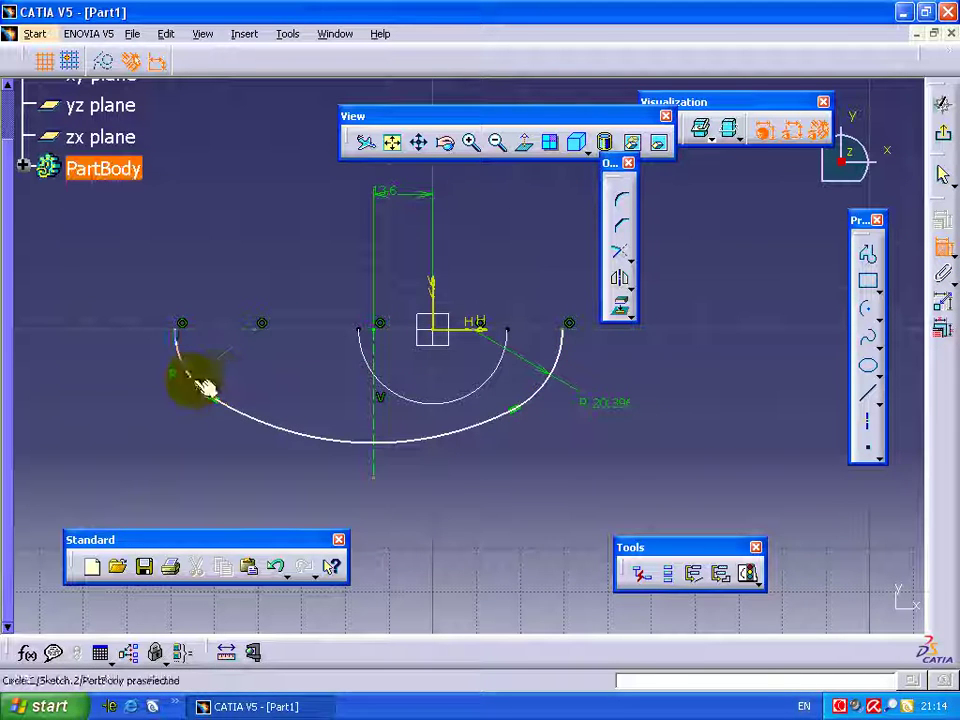
{"action": "left_click", "coordinate": [162, 408]}
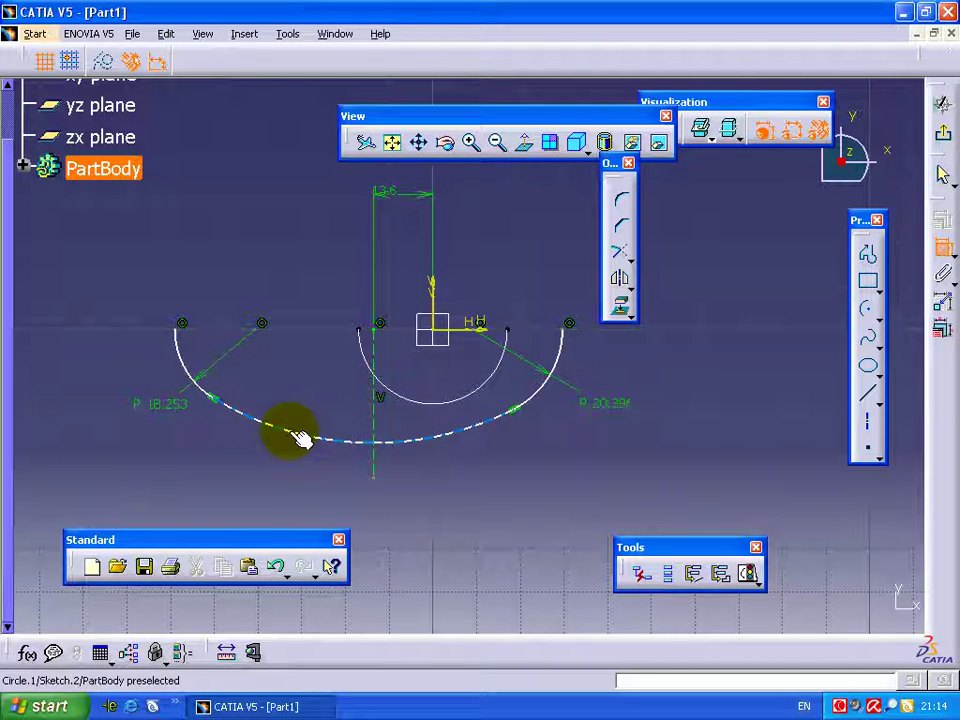
{"action": "left_click", "coordinate": [413, 513]}
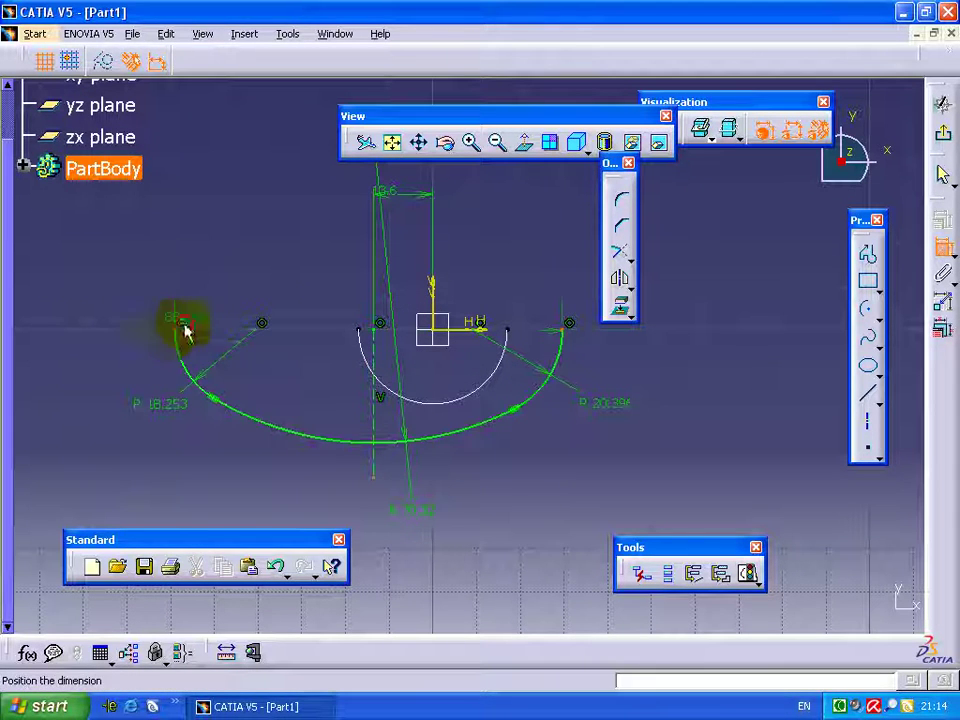
{"action": "left_click", "coordinate": [281, 255]}
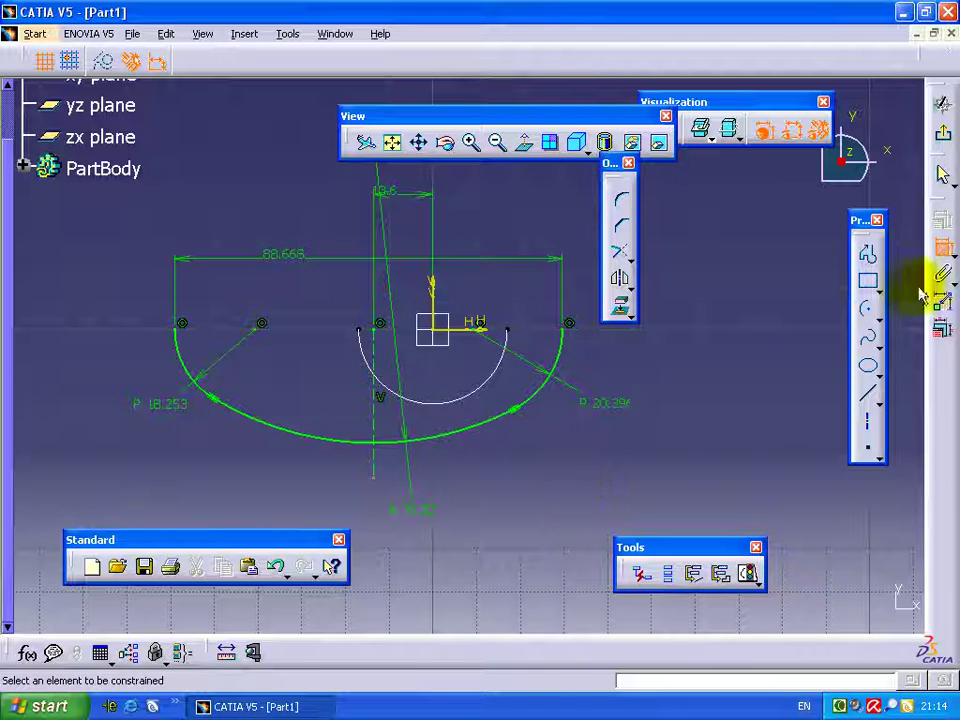
{"action": "right_click", "coordinate": [607, 408]}
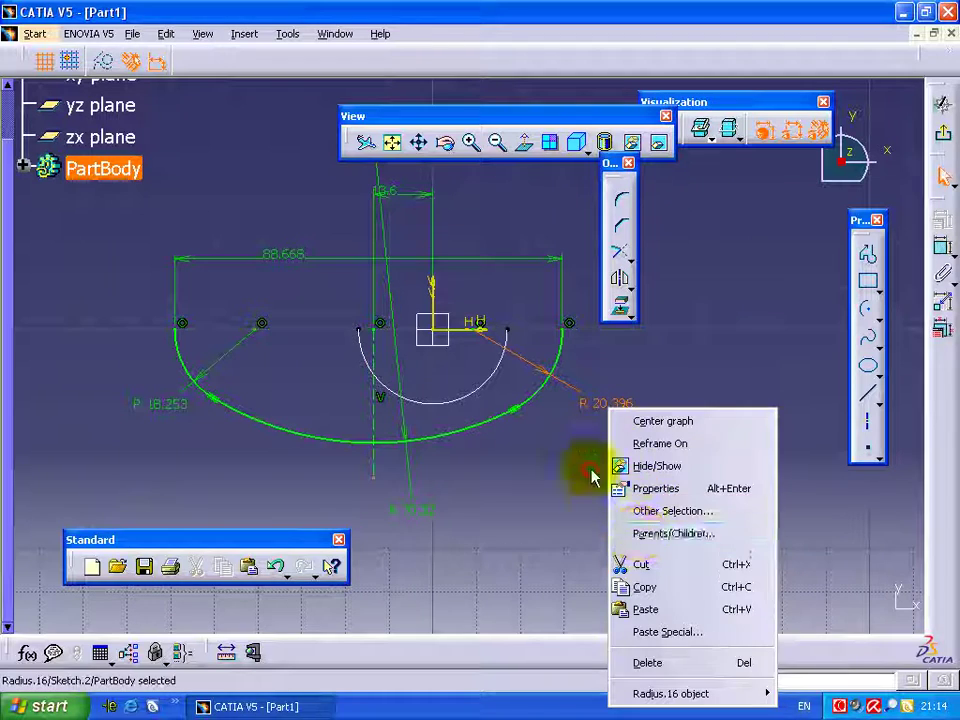
- Link the right end arc's radius by formula to the left arc's radius (Radius.17)
{"action": "left_click", "coordinate": [593, 471]}
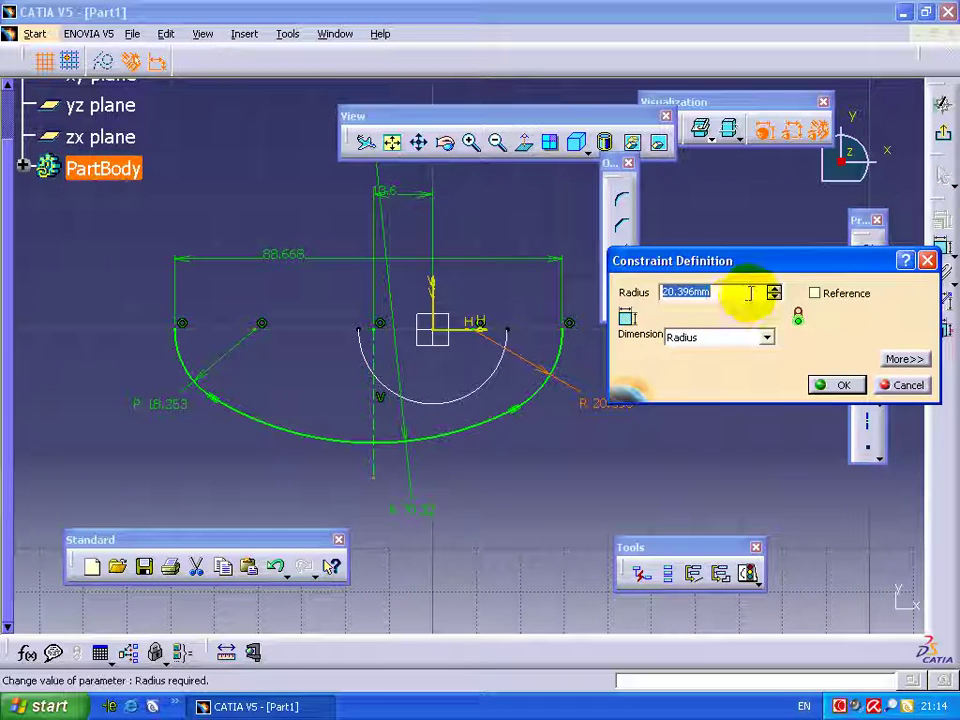
{"action": "right_click", "coordinate": [741, 292]}
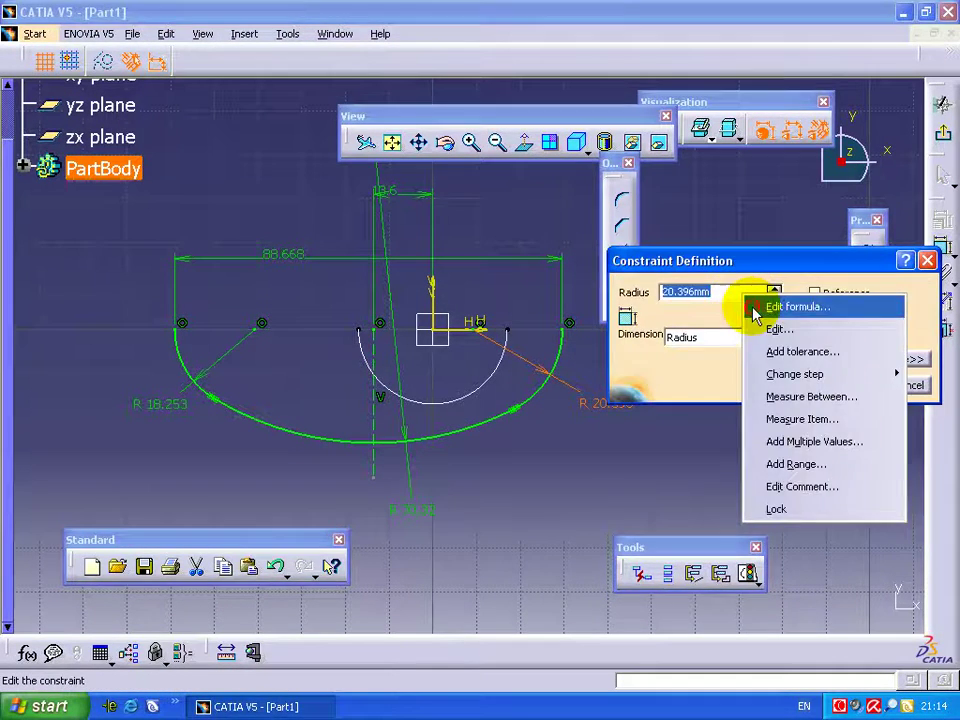
{"action": "left_click", "coordinate": [757, 305]}
{"action": "left_click", "coordinate": [172, 414]}
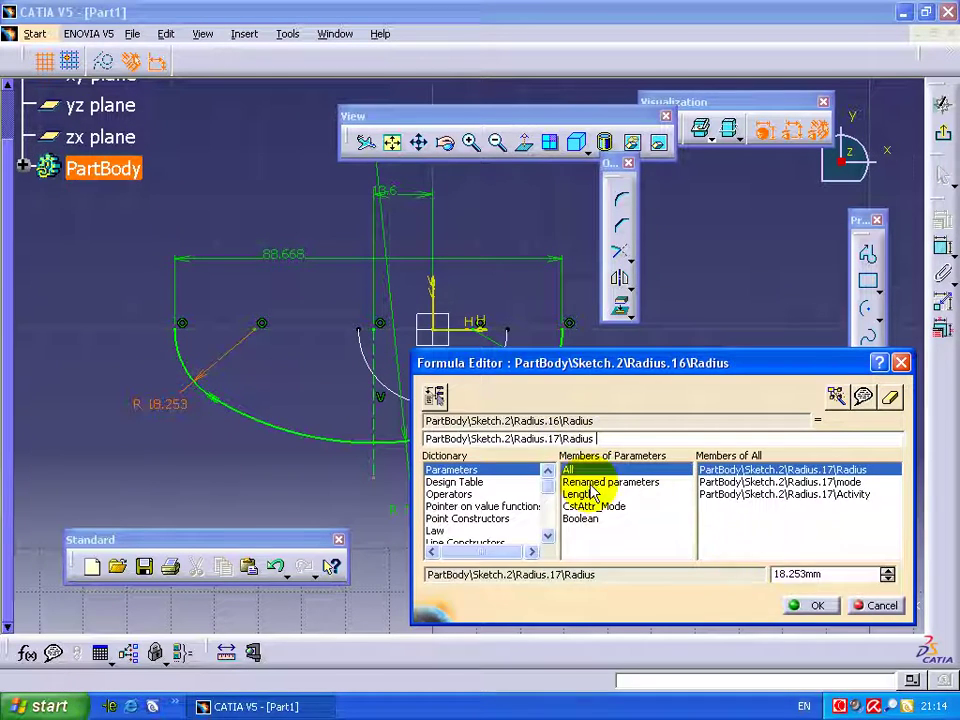
{"action": "left_click", "coordinate": [806, 605]}
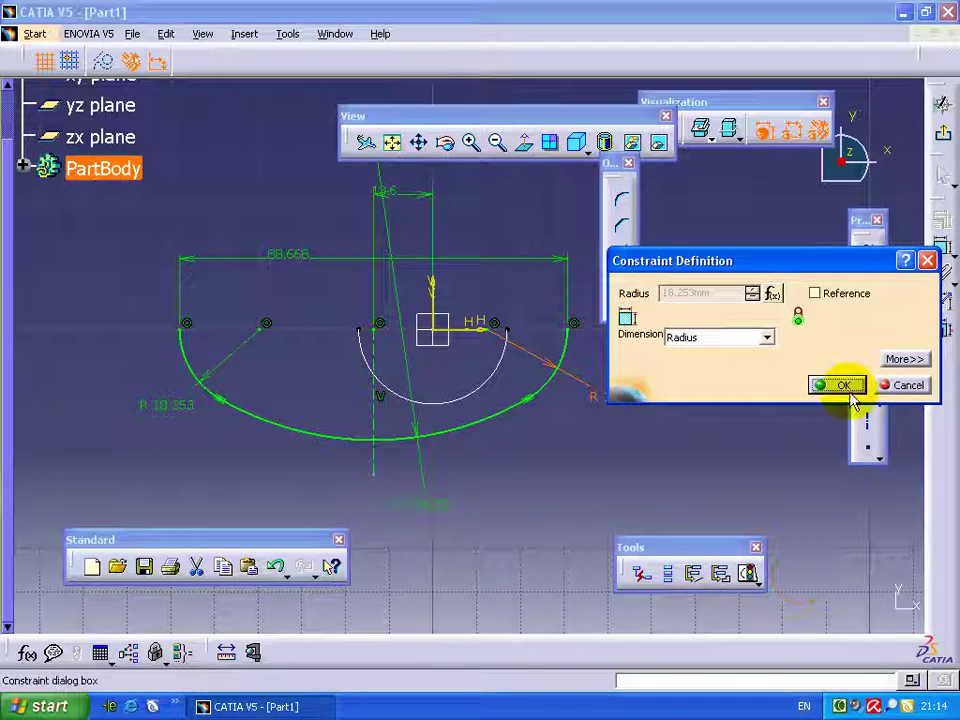
{"action": "left_click", "coordinate": [838, 385]}
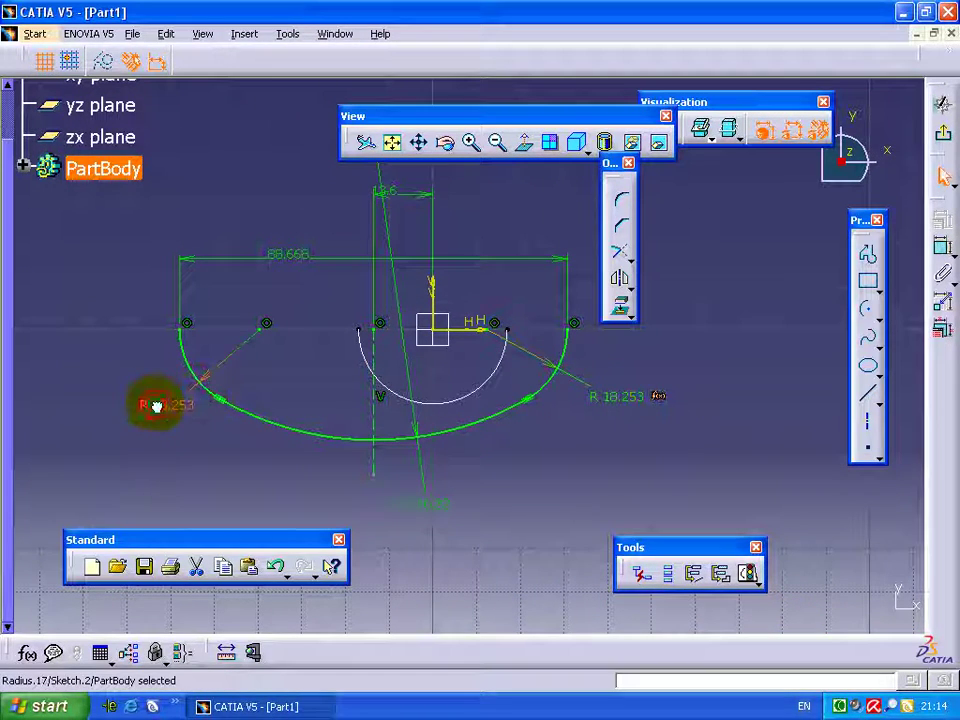
{"action": "double_click", "coordinate": [157, 405]}
- Set the left end radius to 18, the large arc radius to 125, and width to 94.8
{"action": "key", "text": "Return"}
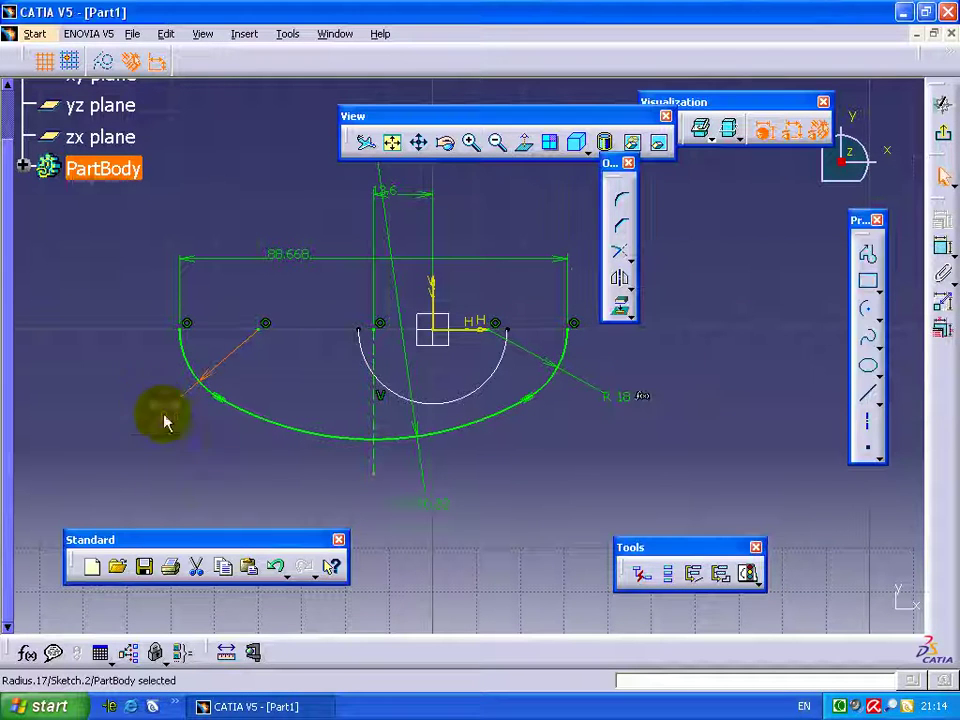
{"action": "double_click", "coordinate": [419, 503]}
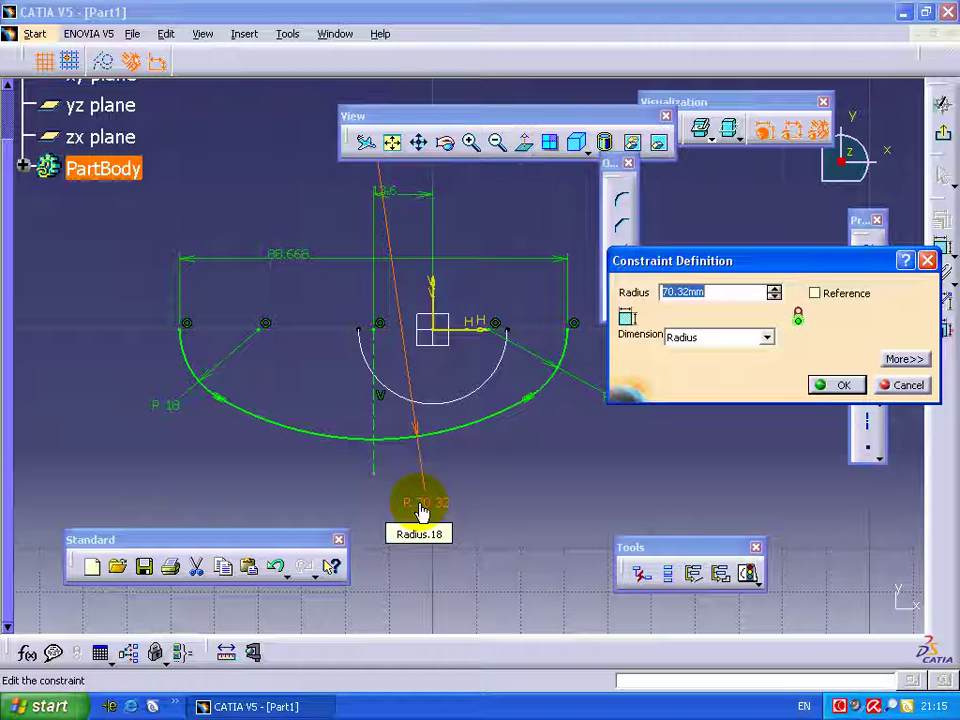
{"action": "type", "text": "5"}
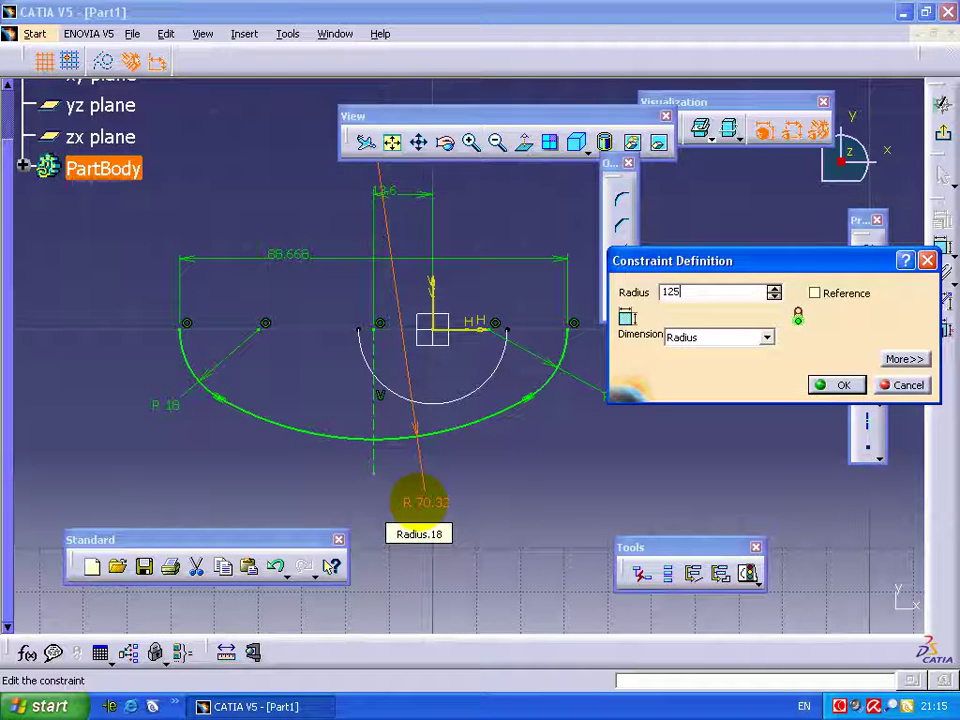
{"action": "key", "text": "Return"}
{"action": "double_click", "coordinate": [293, 253]}
{"action": "type", "text": "94.8"}
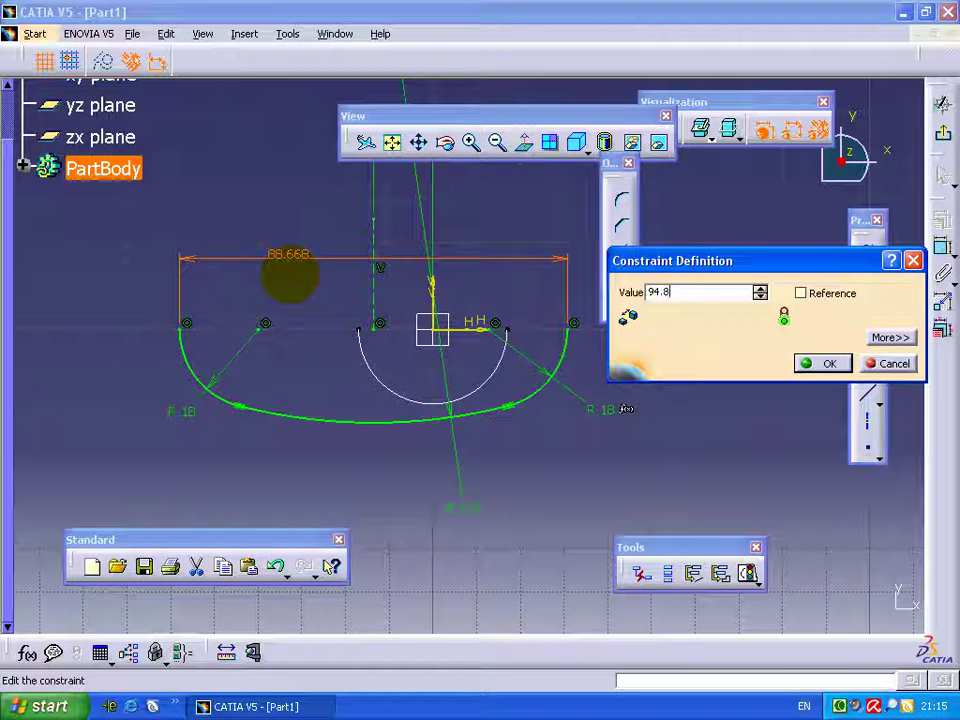
{"action": "left_click", "coordinate": [822, 363]}
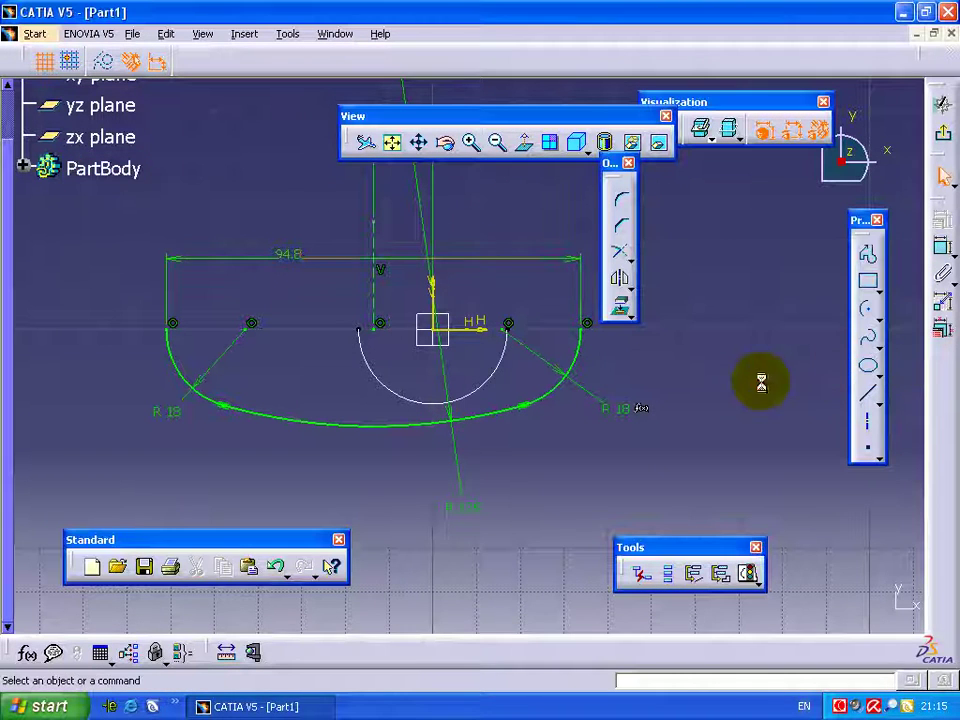
- Exit the oval sketch, fit all geometry, and begin a sketch on the zx plane
{"action": "left_click", "coordinate": [942, 133]}
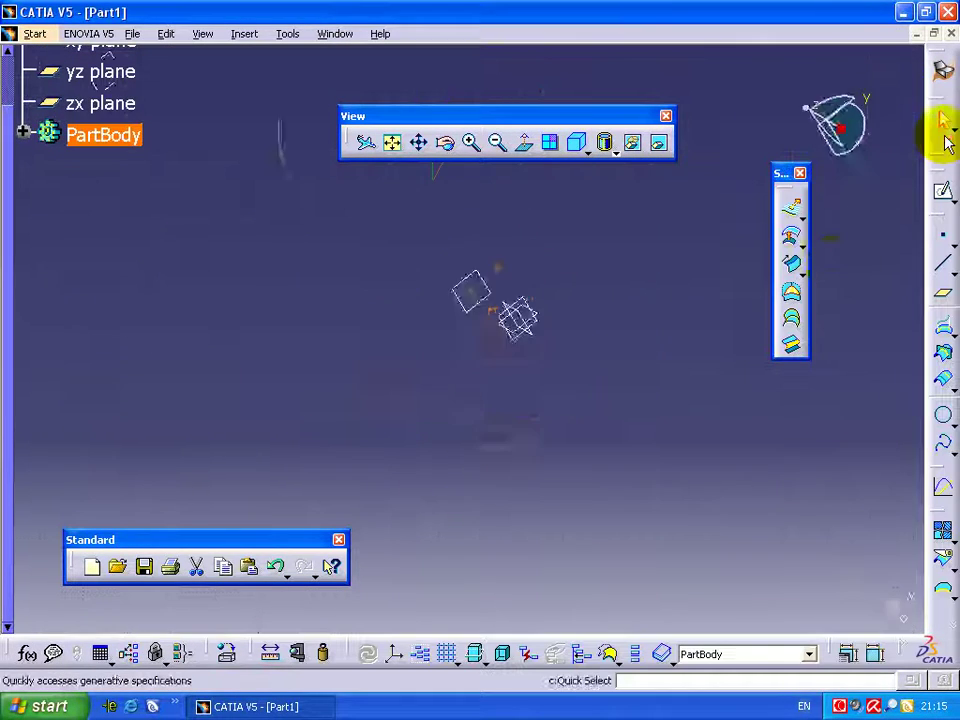
{"action": "left_click", "coordinate": [668, 400]}
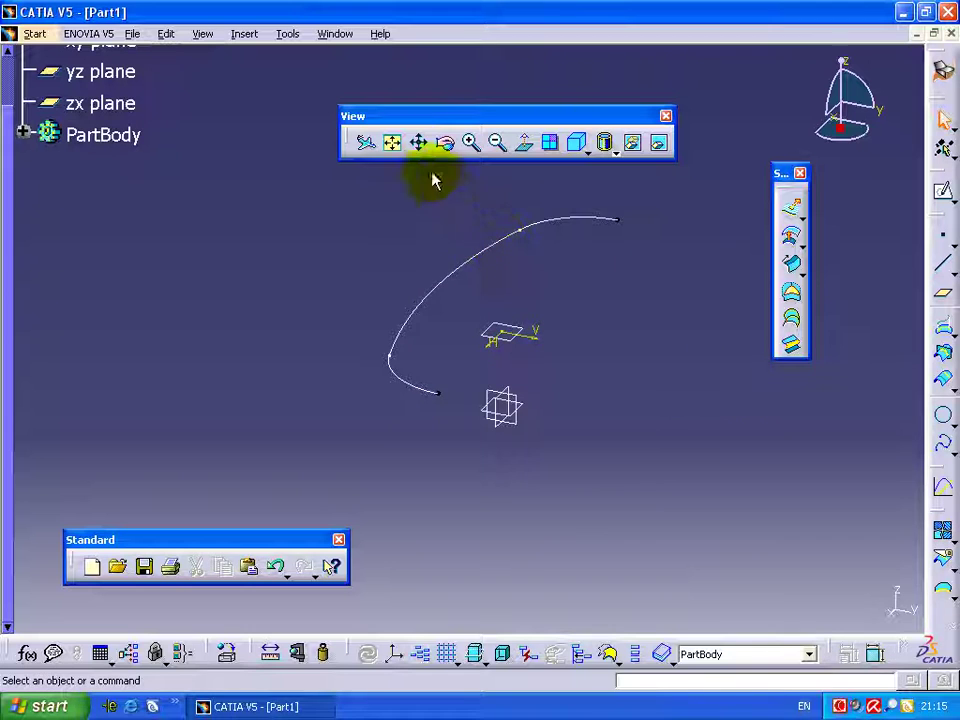
{"action": "left_click", "coordinate": [392, 143]}
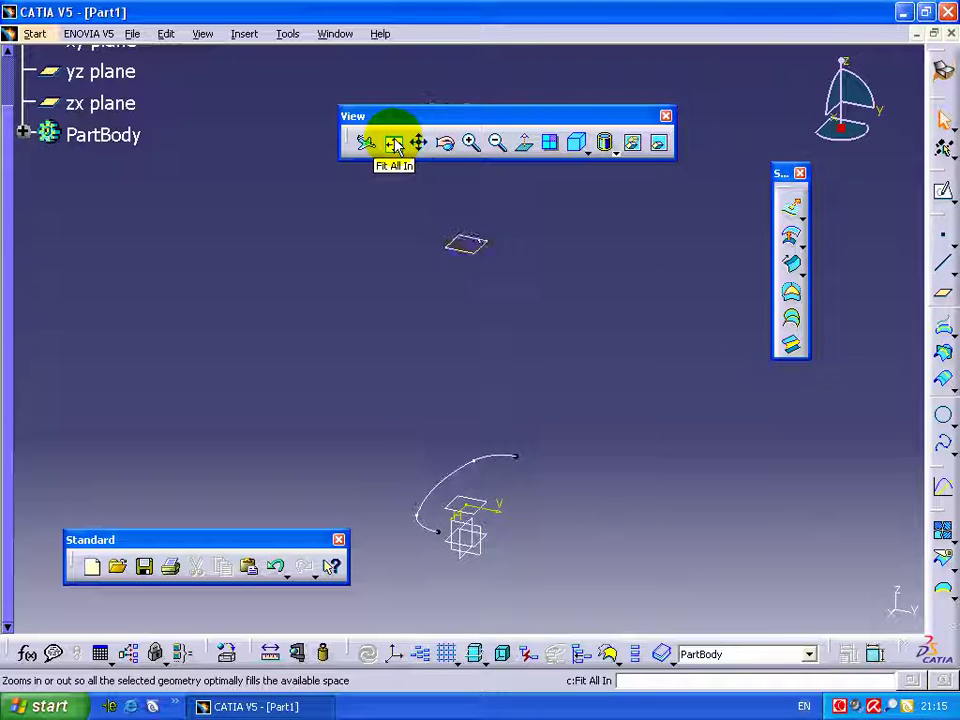
{"action": "left_click_drag", "start_coordinate": [492, 118], "coordinate": [603, 73]}
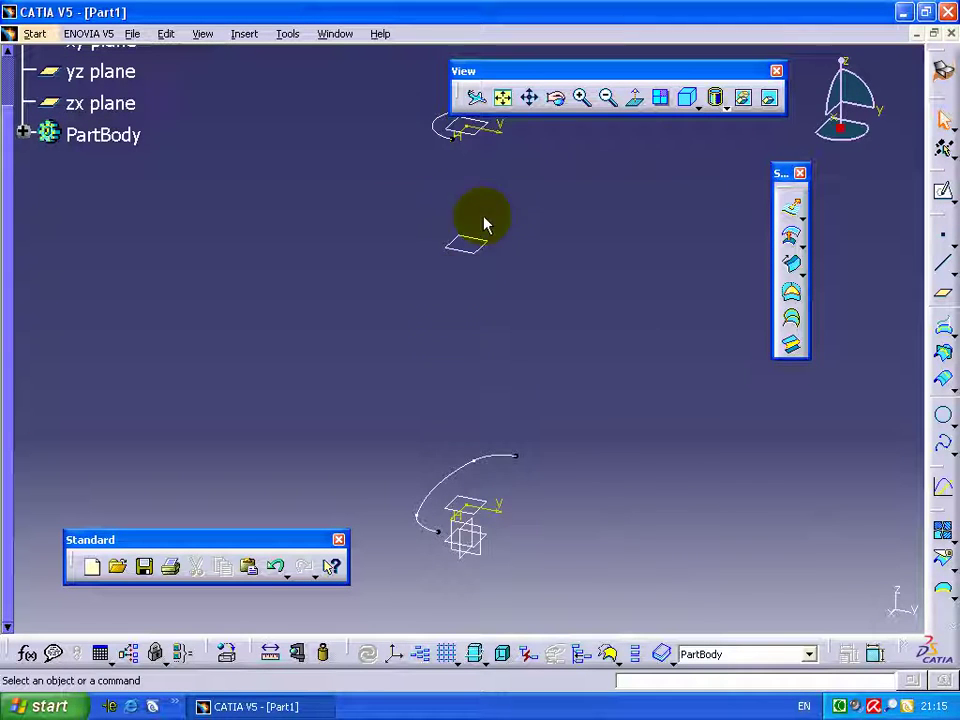
{"action": "left_click", "coordinate": [482, 524]}
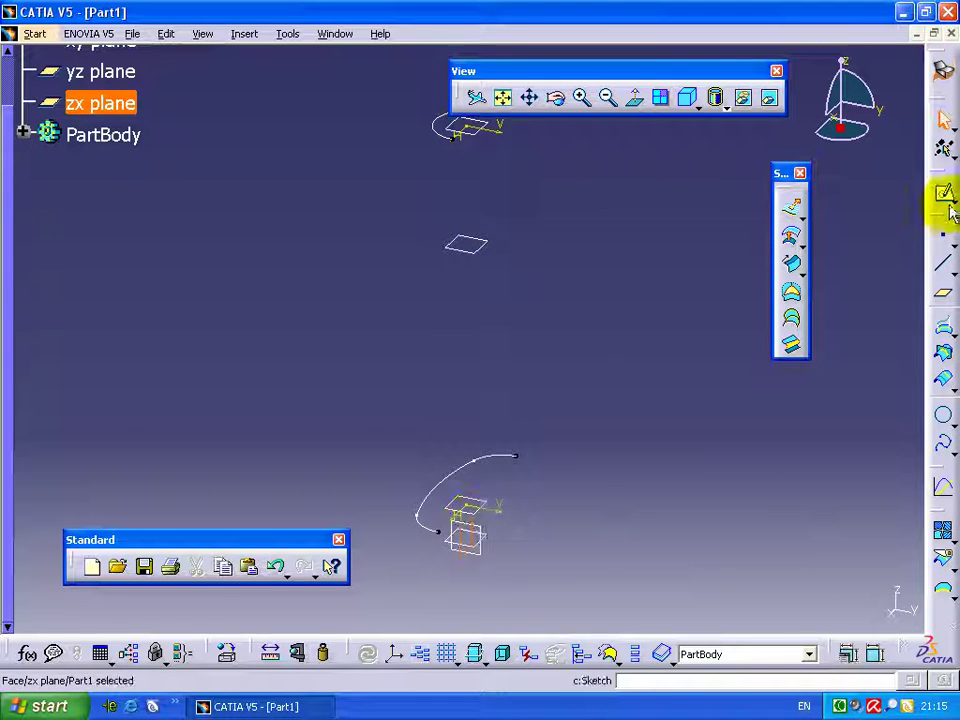
{"action": "left_click", "coordinate": [946, 200]}
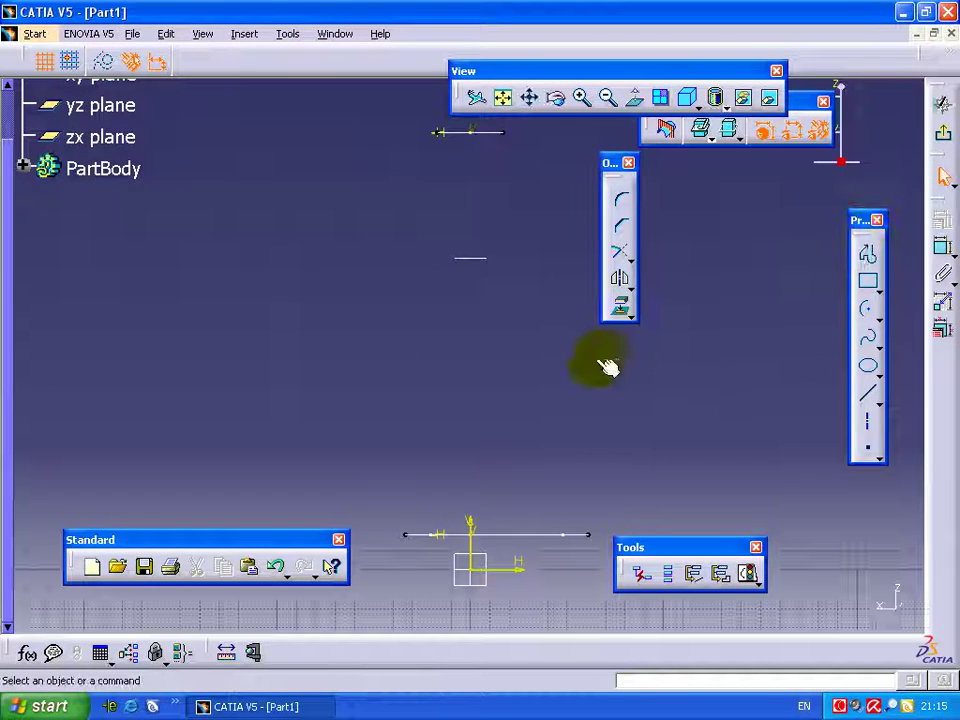
- Draw a three-point arc from the top short line down to the bottom
{"action": "left_click", "coordinate": [868, 314]}
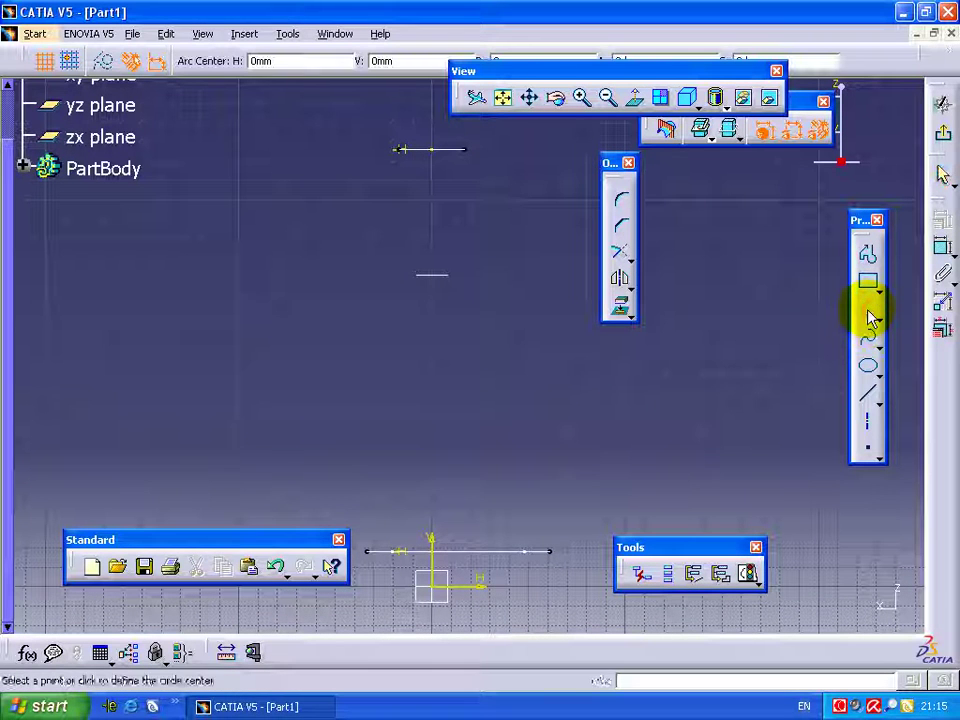
{"action": "left_click", "coordinate": [868, 312]}
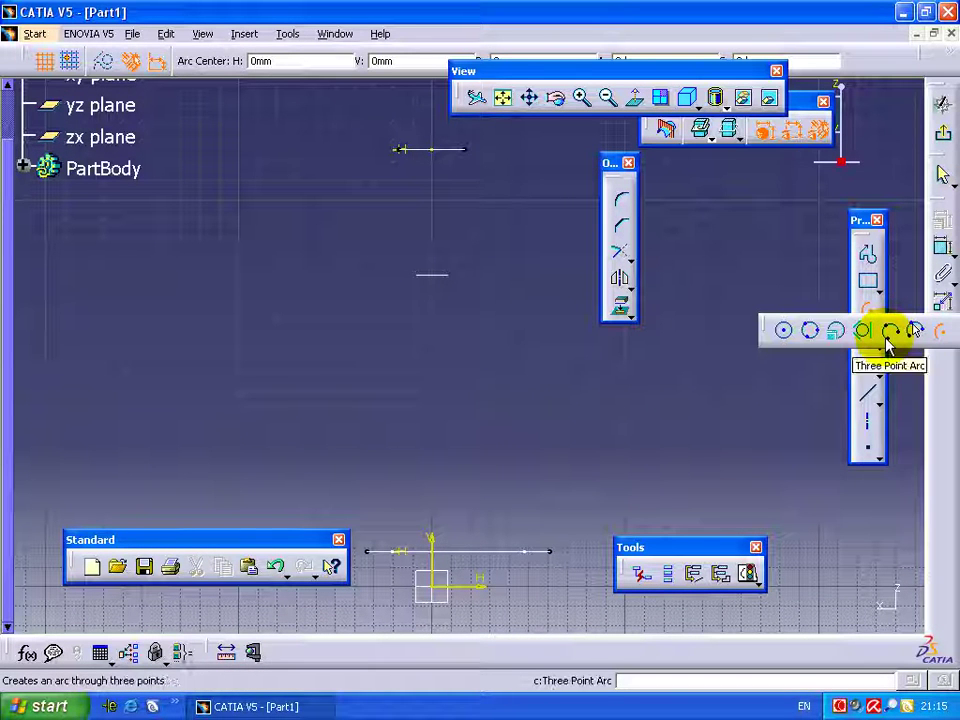
{"action": "left_click", "coordinate": [886, 334]}
{"action": "left_click", "coordinate": [522, 177]}
{"action": "left_click", "coordinate": [533, 199]}
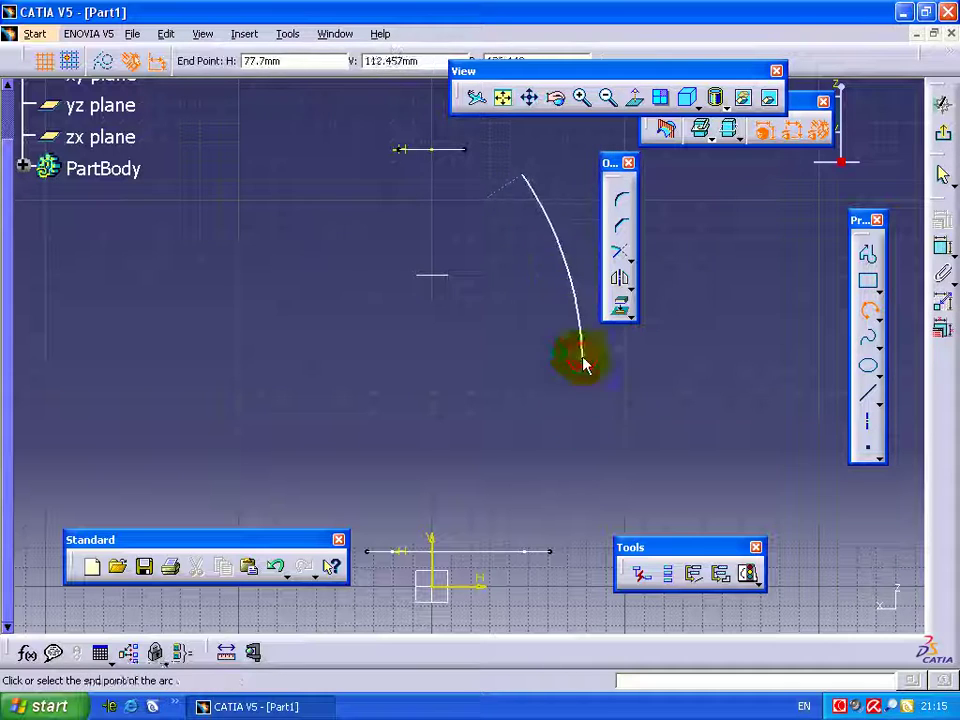
{"action": "left_click", "coordinate": [582, 410]}
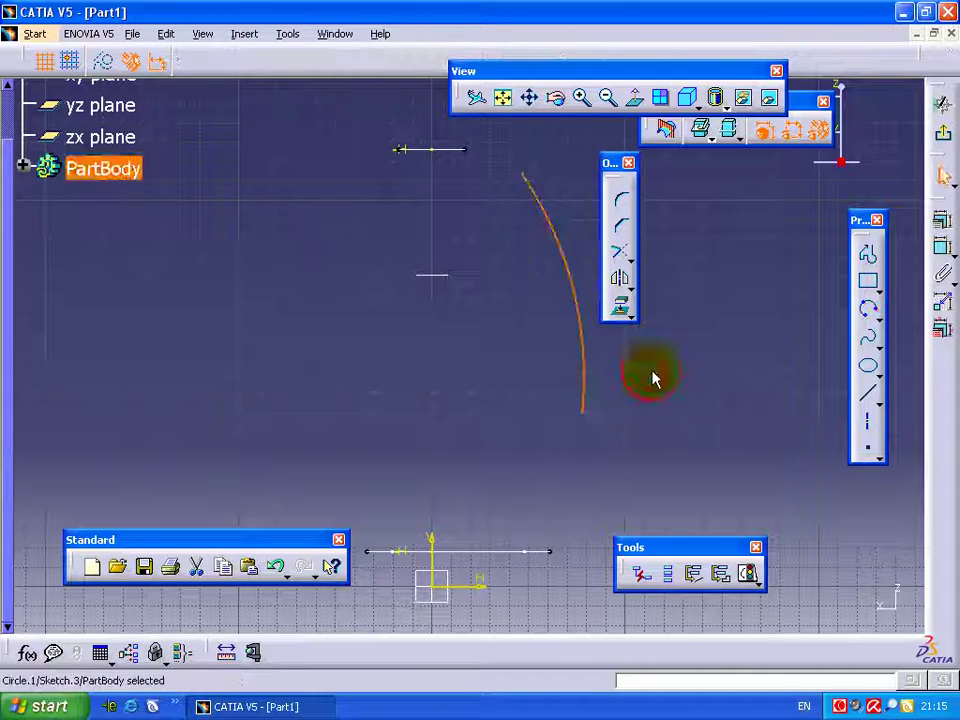
- Make the arc's ends coincident with the axis point and short line, radius 400 mm
{"action": "left_click", "coordinate": [944, 258]}
{"action": "left_click", "coordinate": [574, 279]}
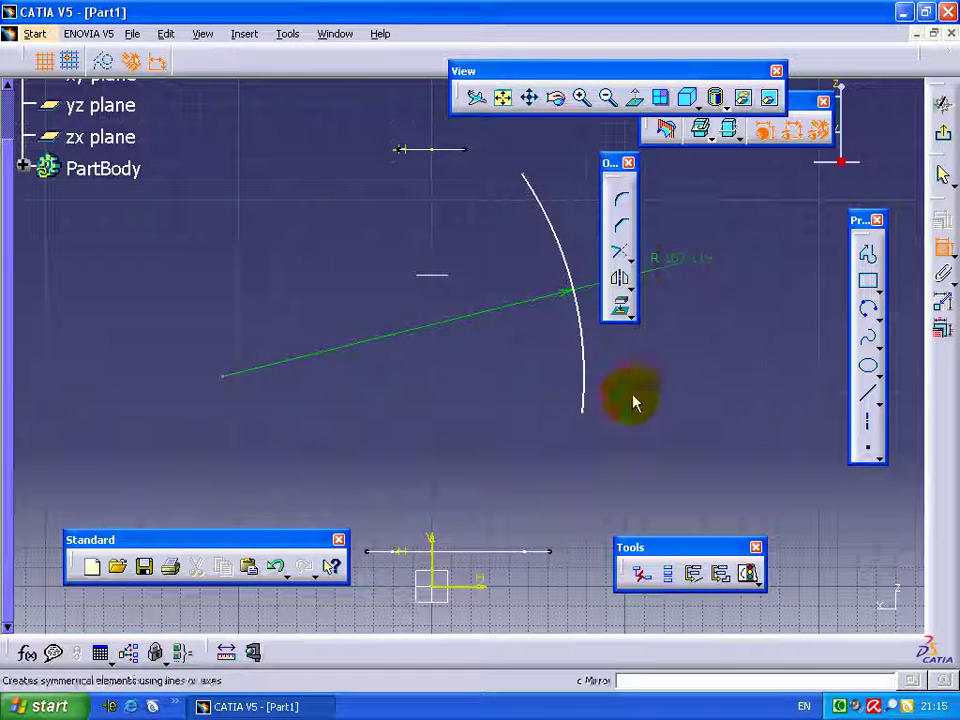
{"action": "left_click", "coordinate": [583, 411]}
{"action": "left_click", "coordinate": [555, 553]}
{"action": "right_click", "coordinate": [549, 489]}
{"action": "left_click", "coordinate": [585, 624]}
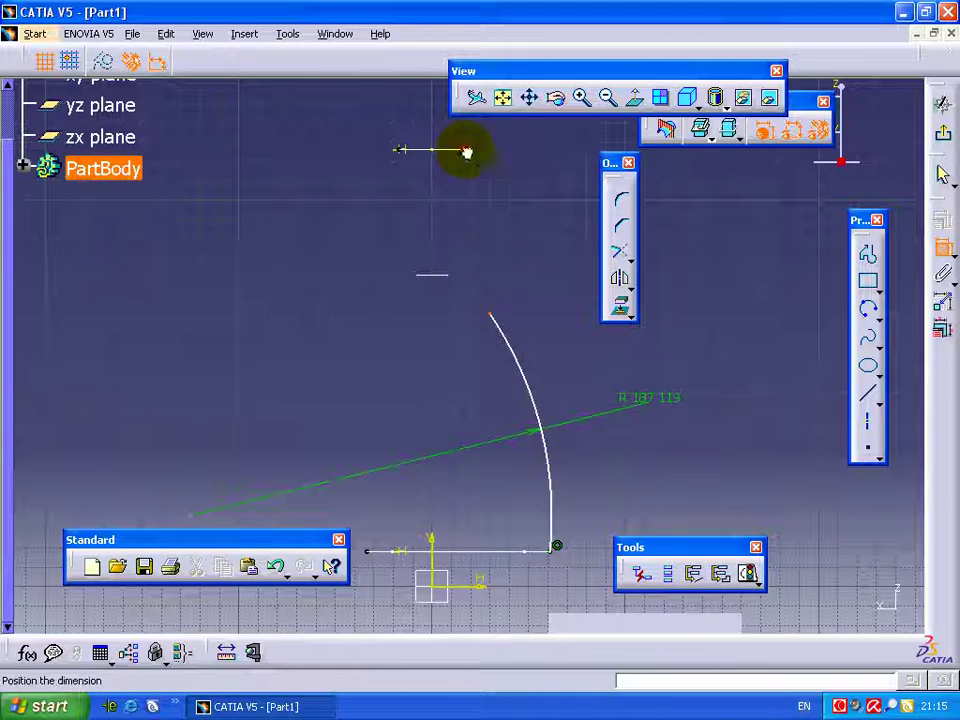
{"action": "right_click", "coordinate": [513, 205]}
{"action": "left_click", "coordinate": [545, 338]}
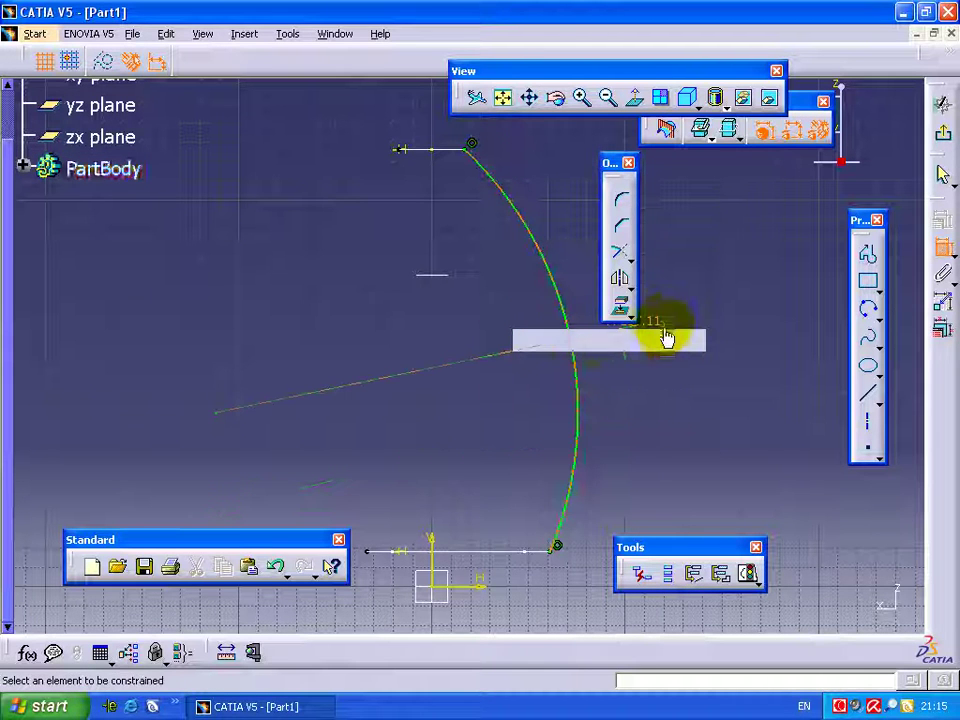
{"action": "double_click", "coordinate": [662, 323]}
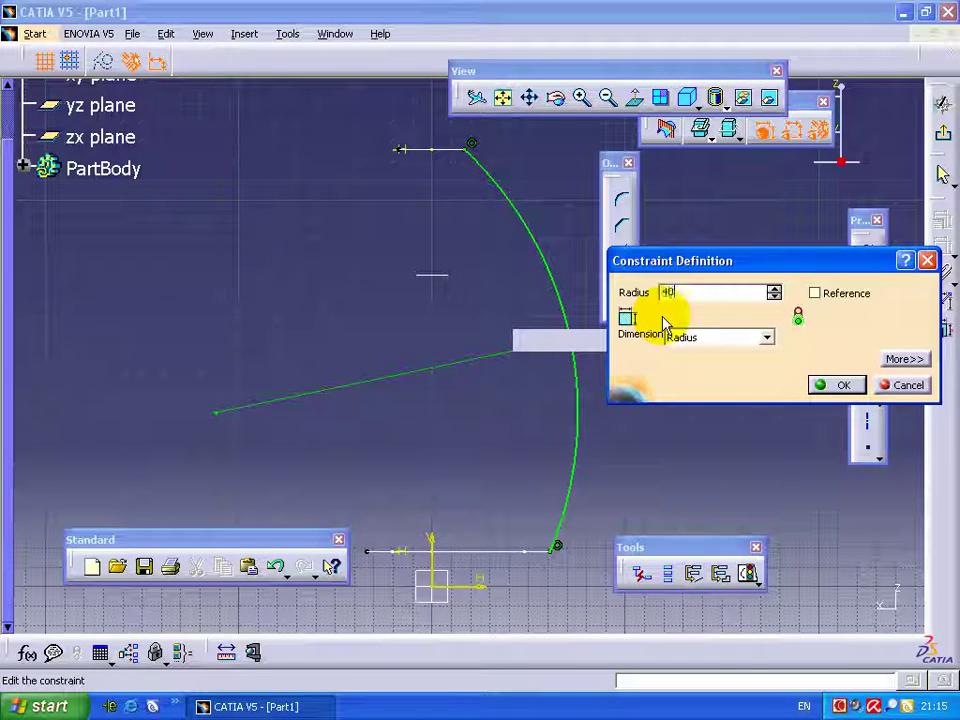
{"action": "type", "text": "0mm"}
{"action": "left_click", "coordinate": [836, 384]}
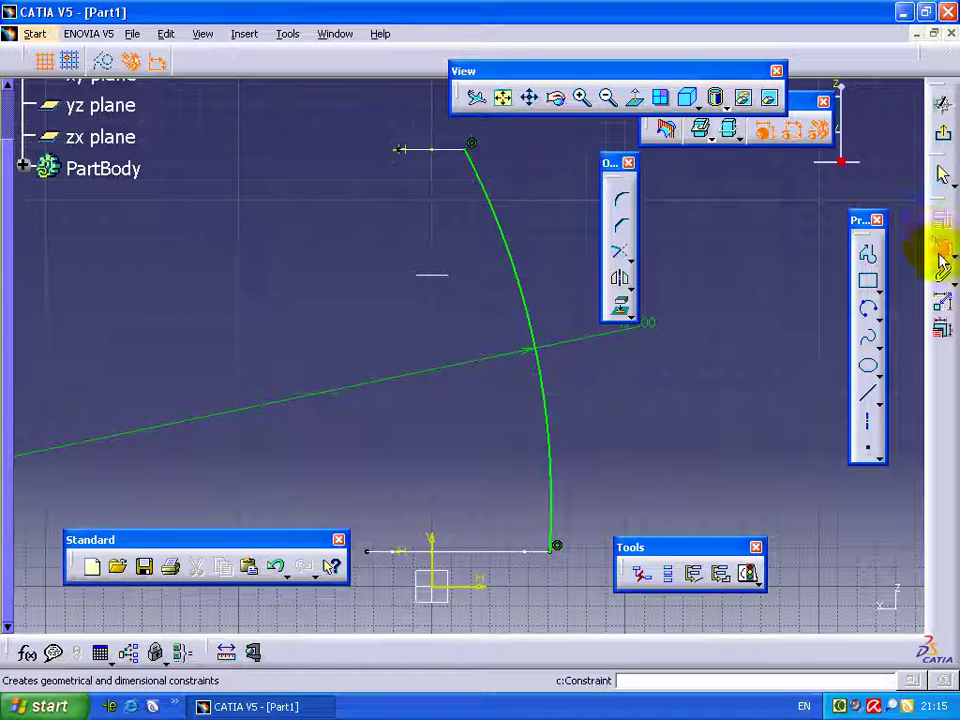
{"action": "left_click", "coordinate": [940, 132]}
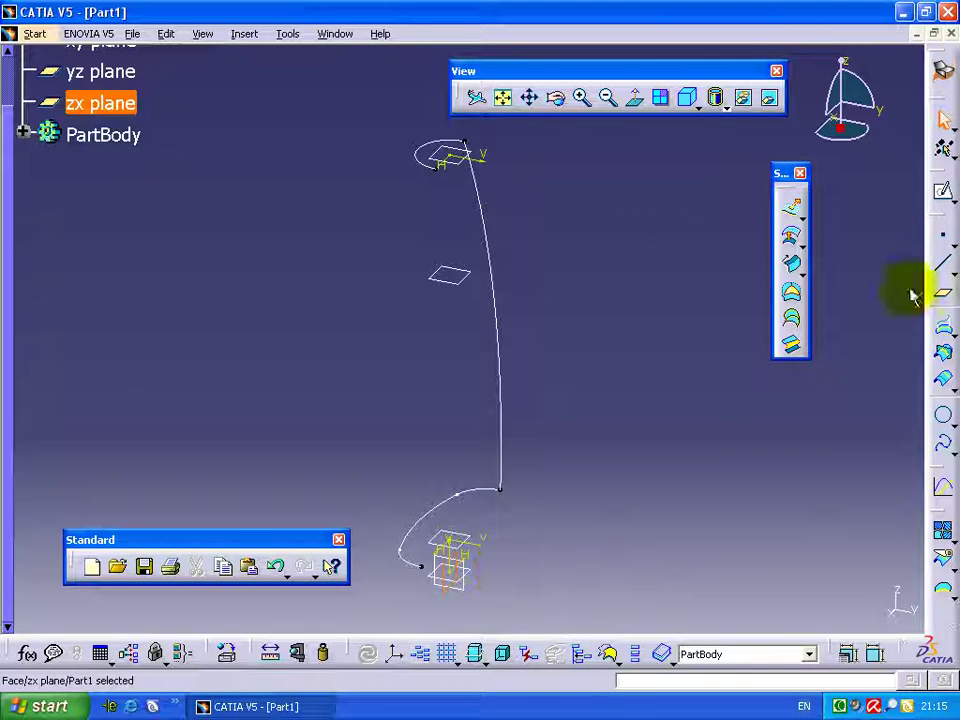
- In a new zx-plane sketch, draw a second three-point arc on the left side
{"action": "left_click", "coordinate": [942, 192]}
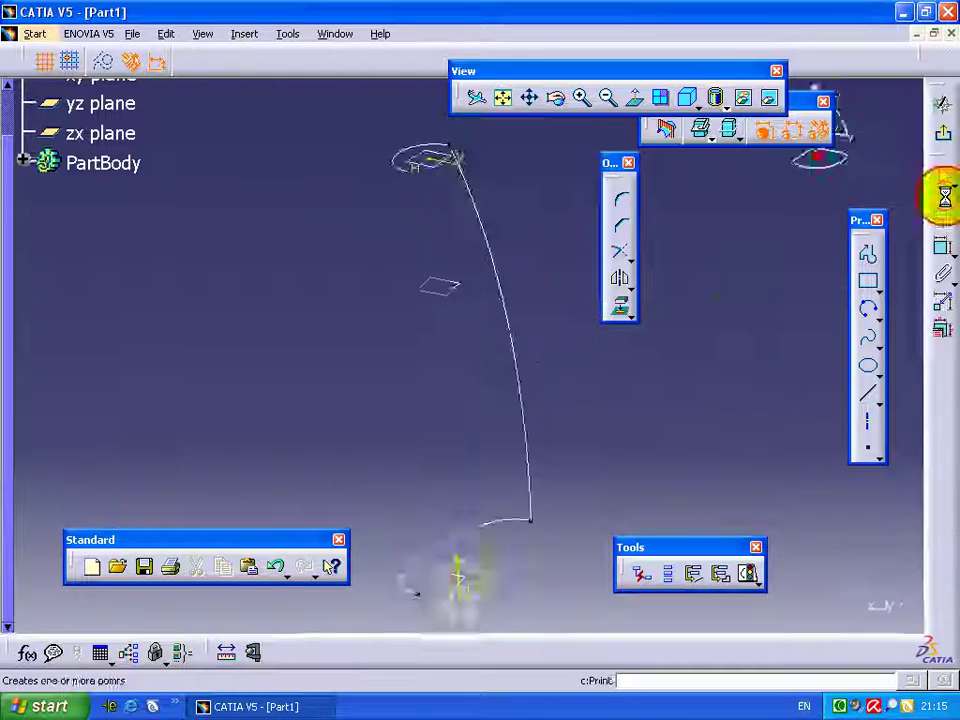
{"action": "left_click", "coordinate": [866, 307]}
{"action": "left_click", "coordinate": [349, 186]}
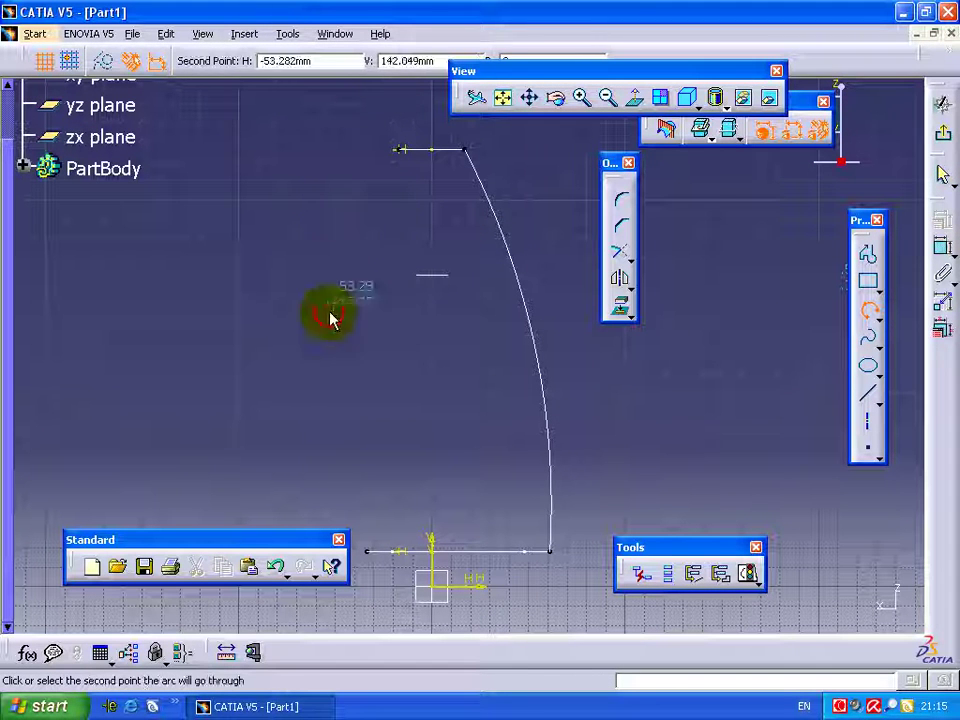
{"action": "left_click", "coordinate": [330, 317]}
{"action": "left_click", "coordinate": [327, 422]}
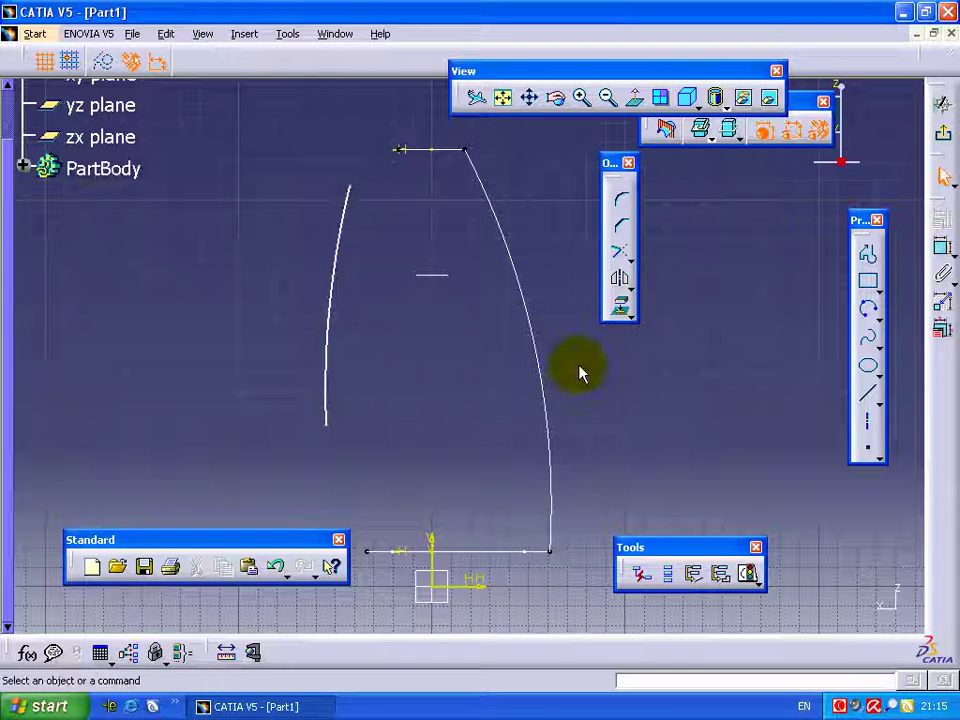
- Make the left arc's ends coincident with the top and bottom lines, radius 750 mm
{"action": "left_click", "coordinate": [337, 262]}
{"action": "left_click", "coordinate": [300, 253]}
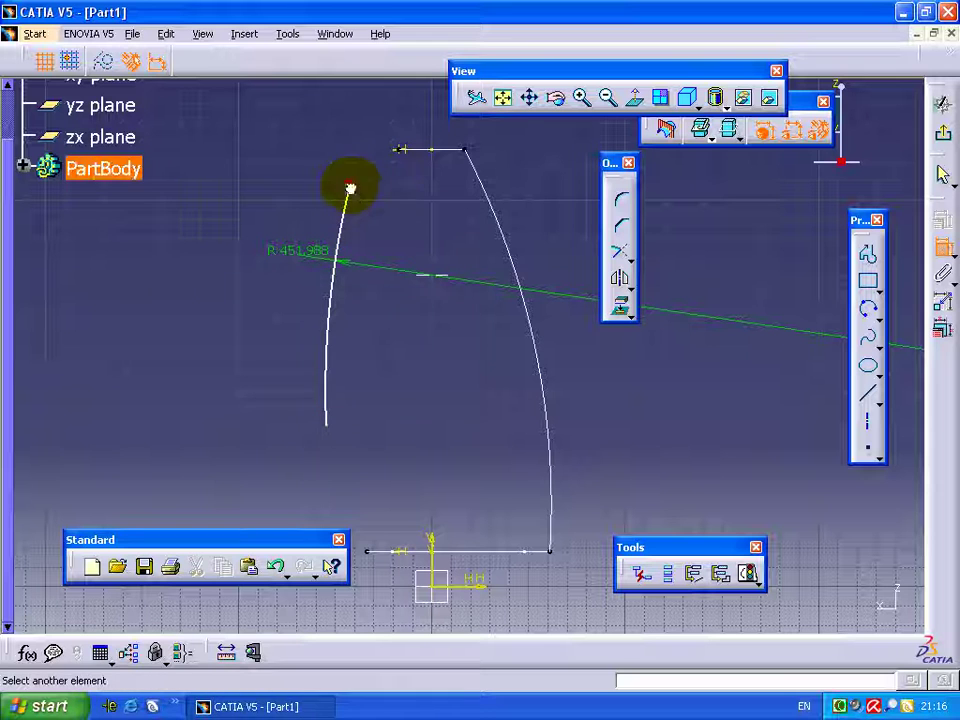
{"action": "right_click", "coordinate": [320, 156]}
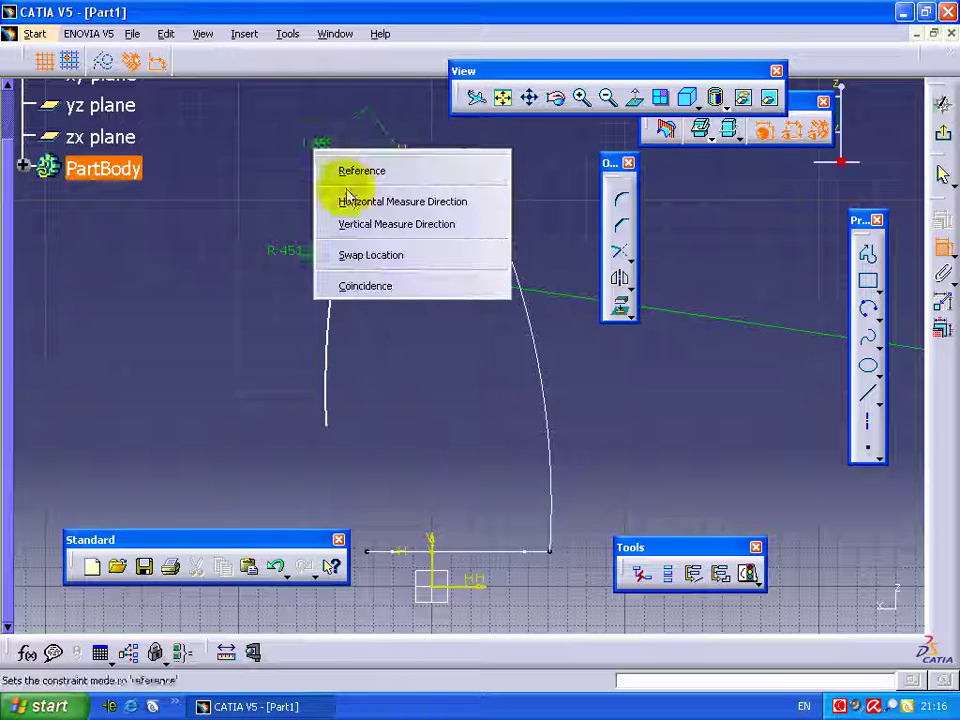
{"action": "left_click", "coordinate": [360, 285]}
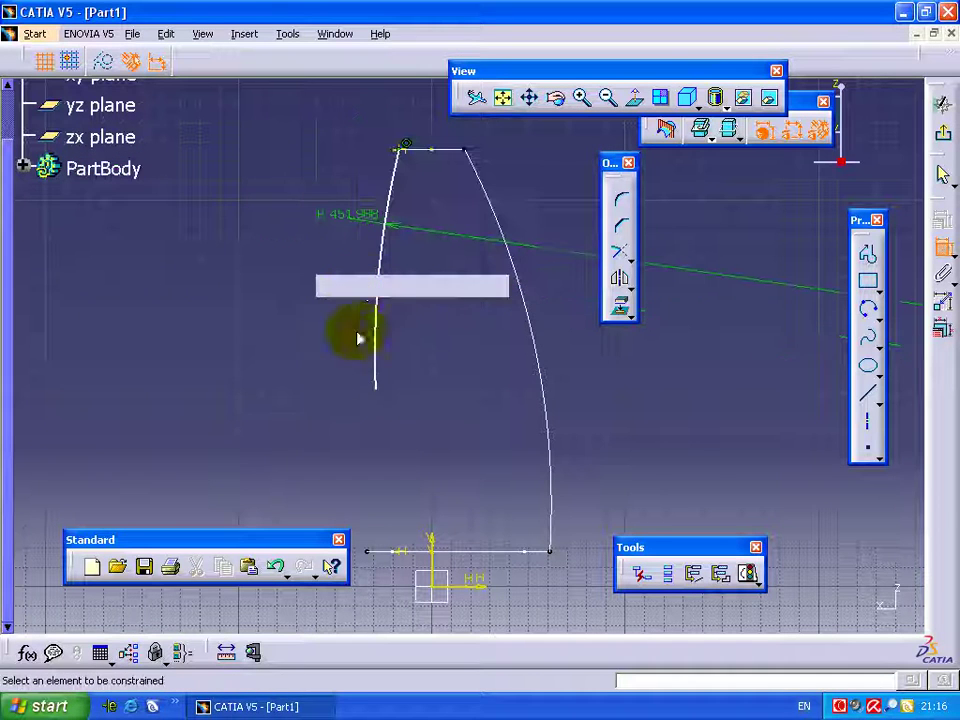
{"action": "left_click", "coordinate": [377, 389]}
{"action": "left_click", "coordinate": [370, 554]}
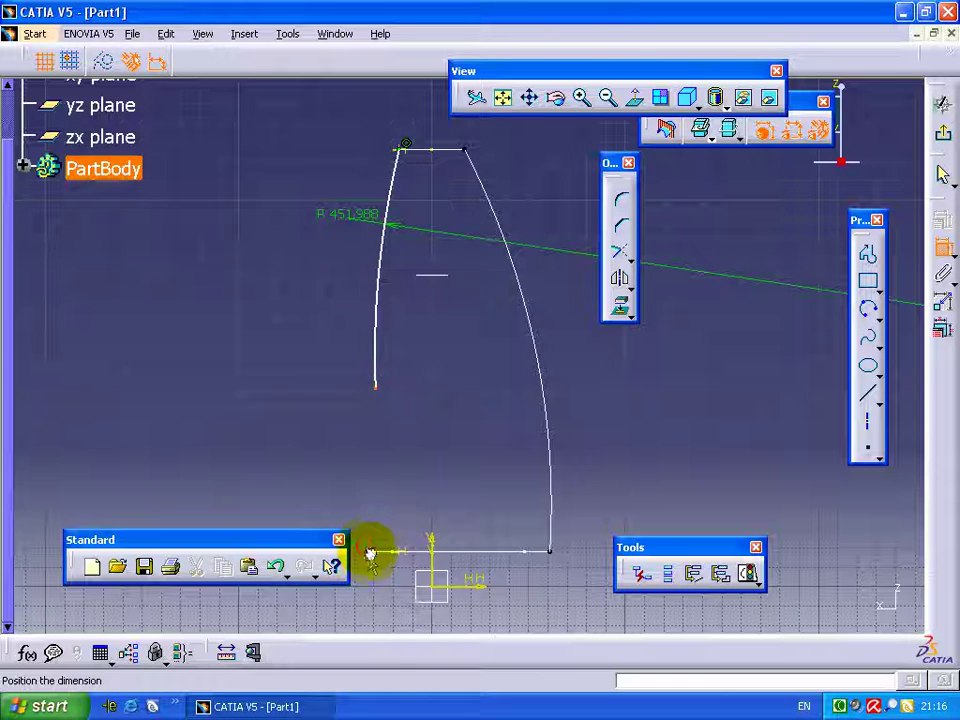
{"action": "right_click", "coordinate": [358, 489]}
{"action": "left_click", "coordinate": [380, 603]}
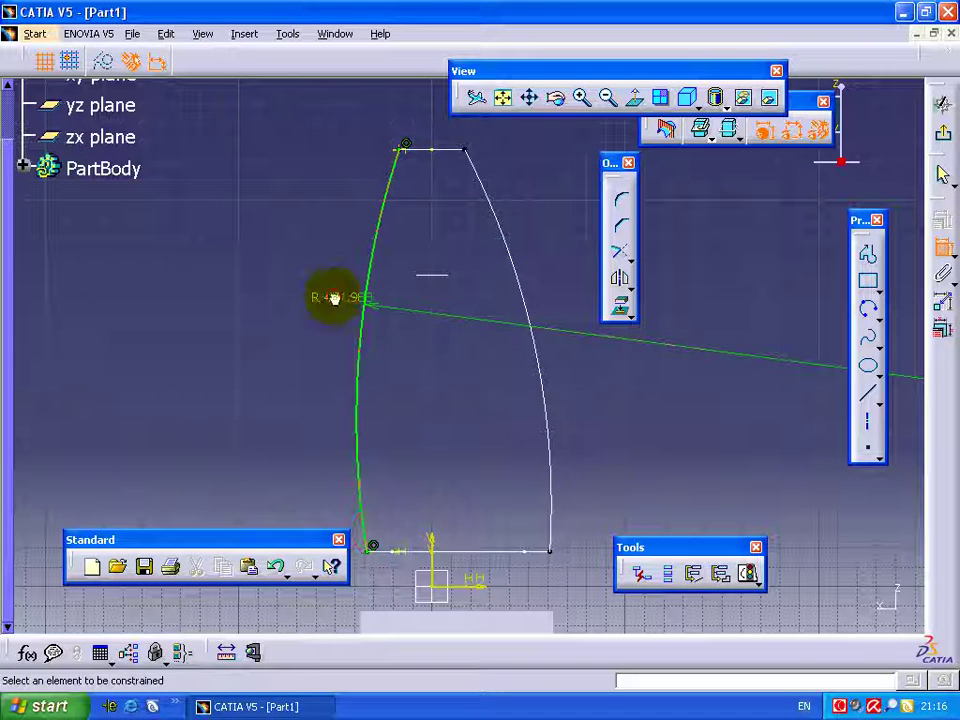
{"action": "double_click", "coordinate": [333, 297]}
{"action": "type", "text": "750mm"}
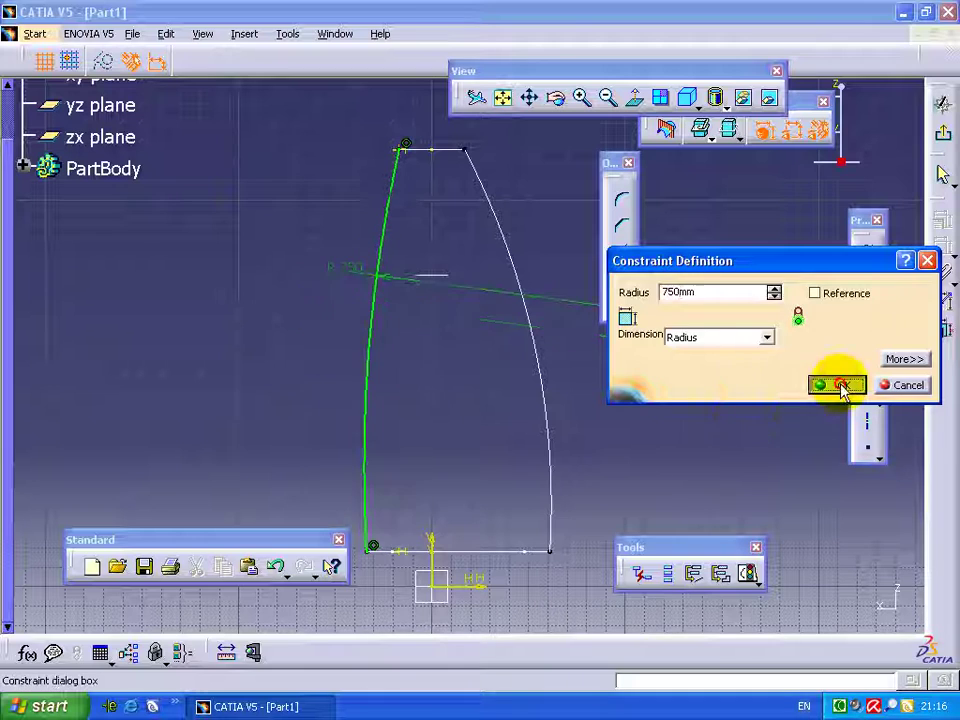
{"action": "left_click", "coordinate": [838, 385]}
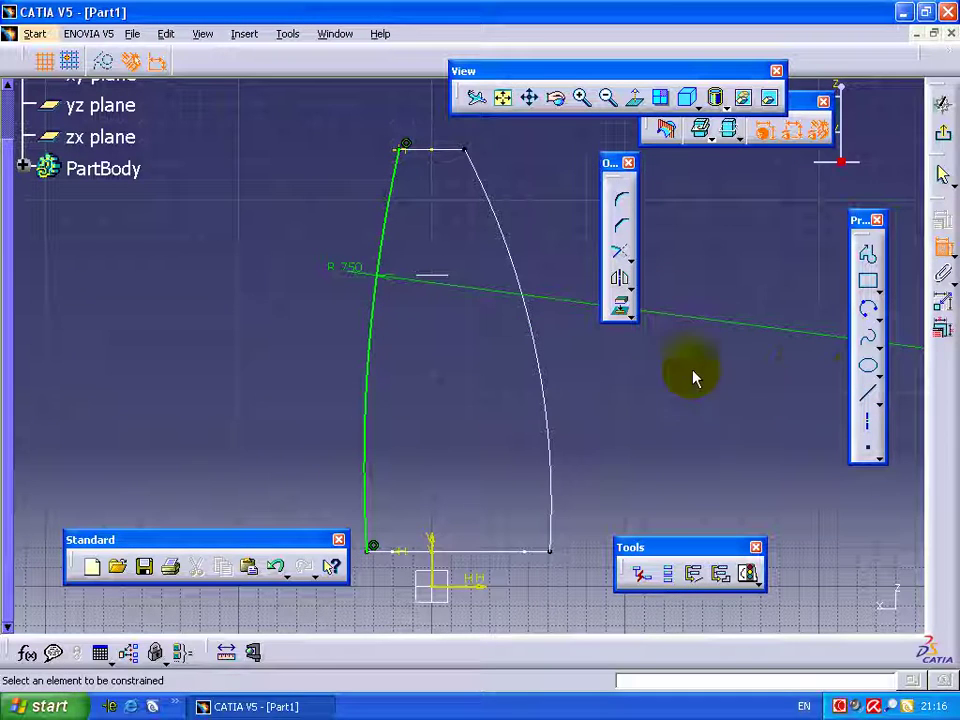
{"action": "left_click", "coordinate": [944, 140]}
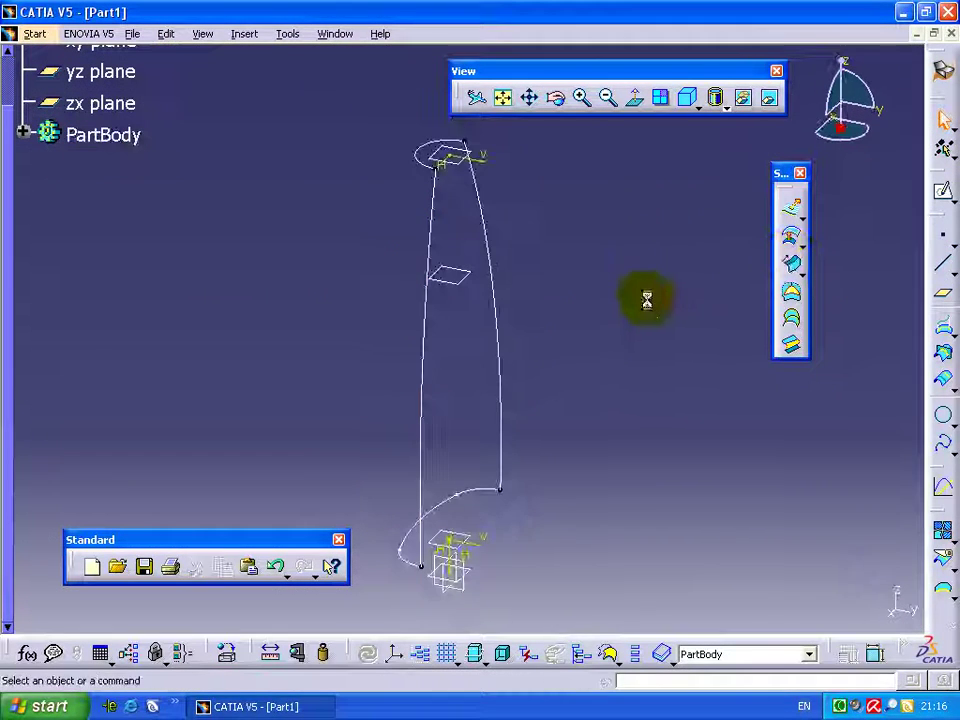
- Start a wireframe Intersection with guide curve Sketch.3 as the first element
{"action": "left_click", "coordinate": [244, 34]}
{"action": "mouse_move", "coordinate": [275, 239]}
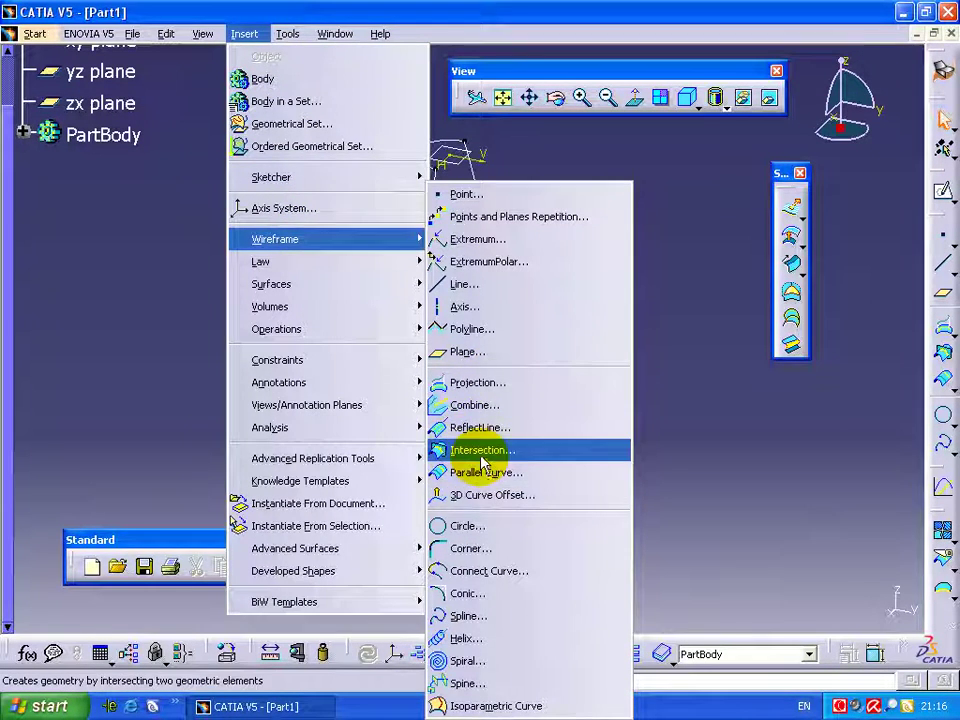
{"action": "left_click", "coordinate": [482, 458]}
{"action": "left_click", "coordinate": [492, 280]}
- Create intersection points of Plane.2 with Sketch.3 and with Sketch.4
{"action": "left_click", "coordinate": [456, 285]}
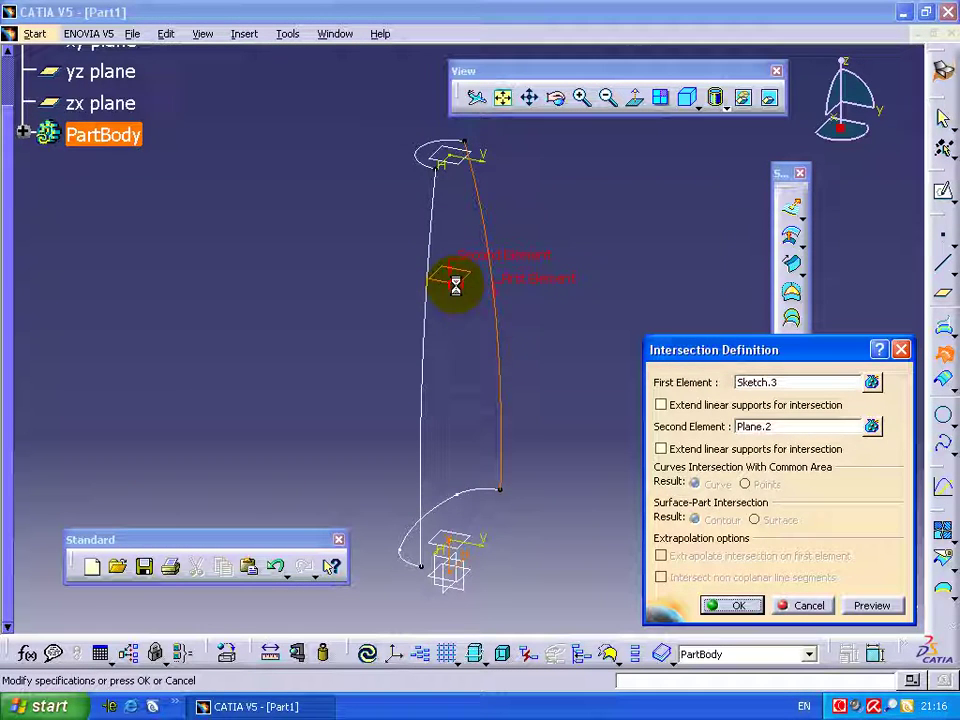
{"action": "left_click", "coordinate": [724, 602]}
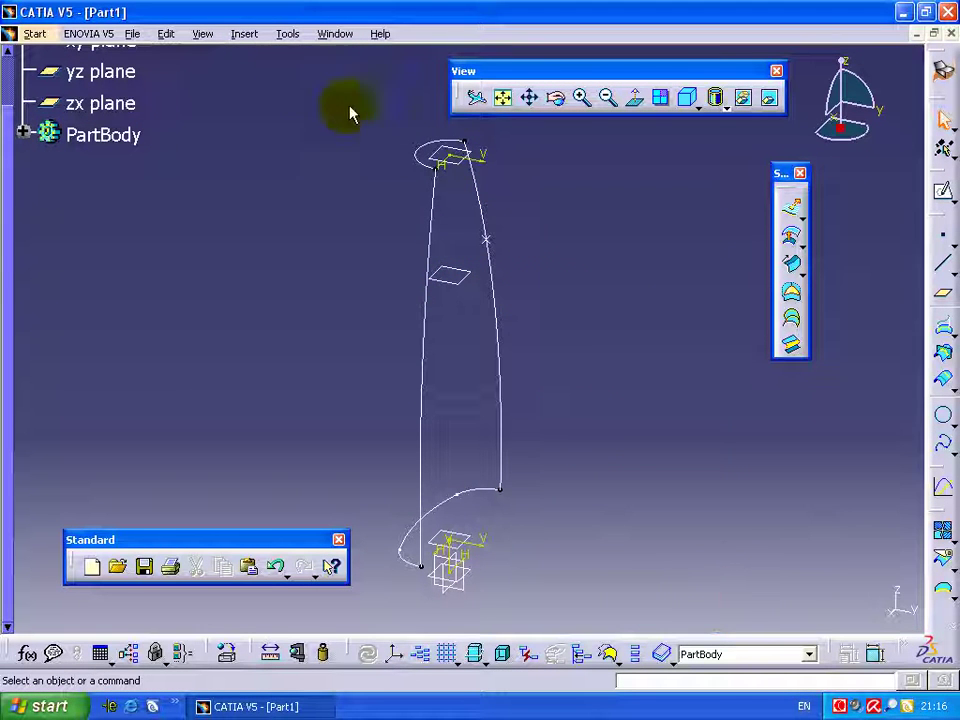
{"action": "left_click", "coordinate": [945, 355]}
{"action": "left_click", "coordinate": [455, 281]}
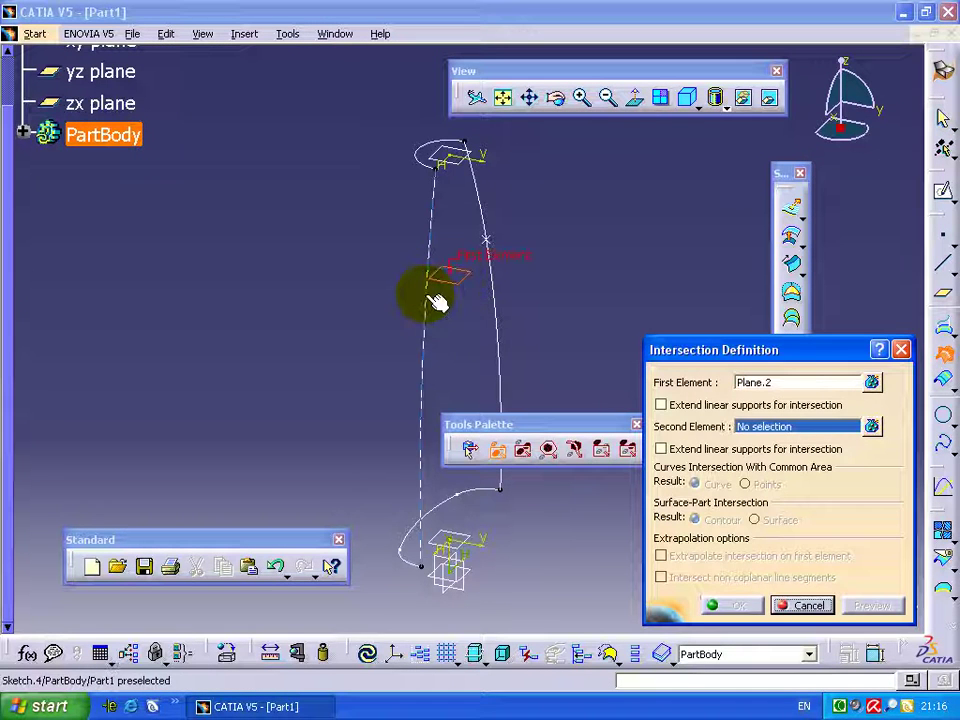
{"action": "left_click", "coordinate": [437, 302]}
{"action": "left_click", "coordinate": [726, 604]}
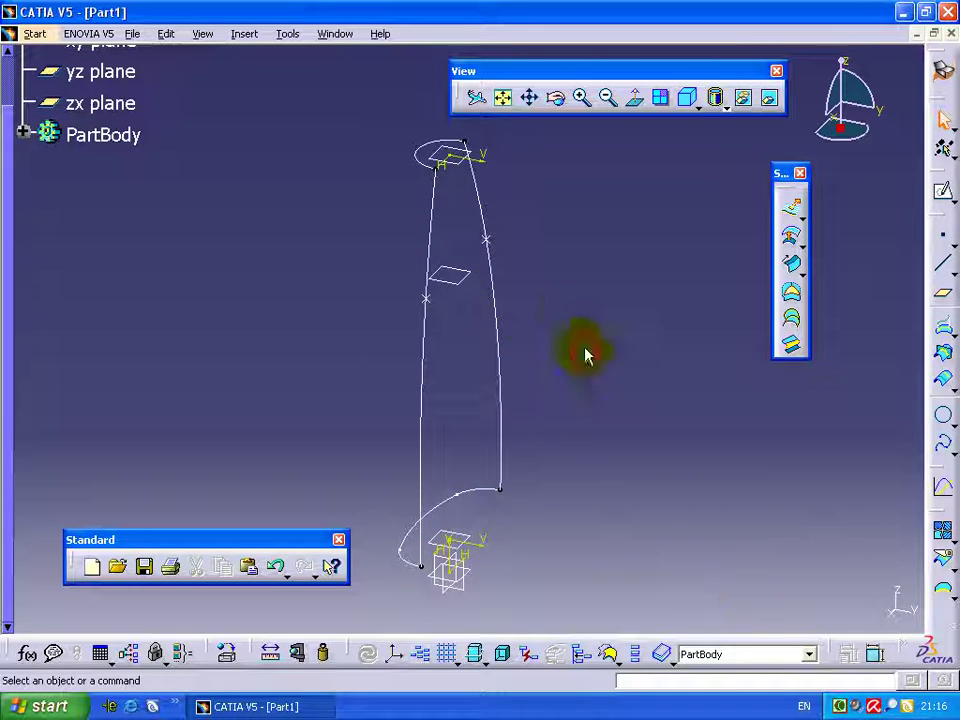
- Open a sketch on the middle plane and draw a large three-point arc across it
{"action": "left_click", "coordinate": [942, 190]}
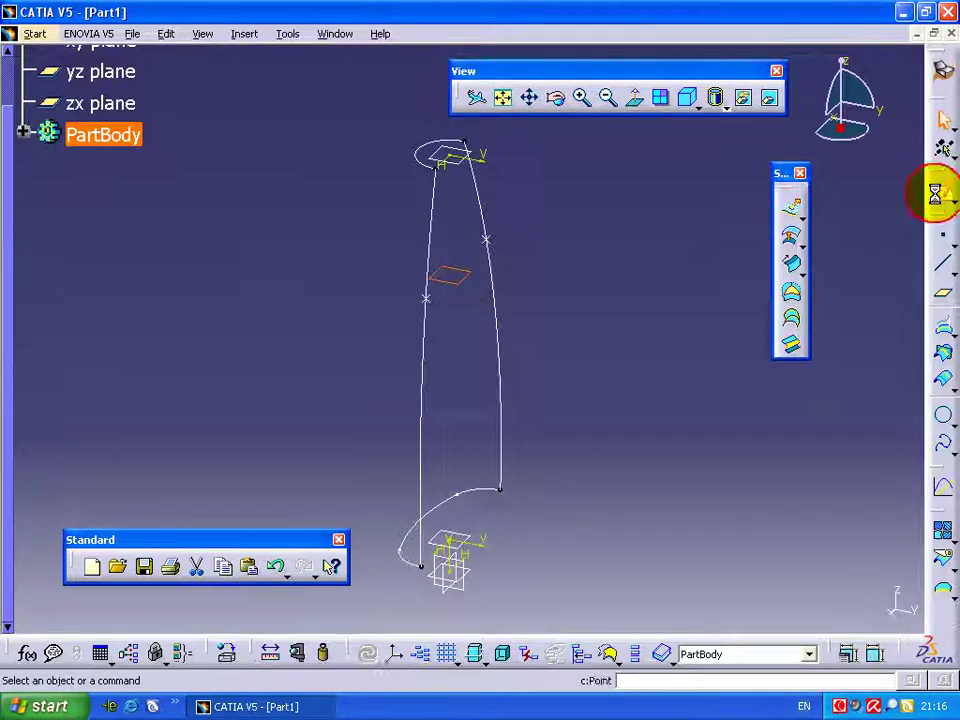
{"action": "mouse_move", "coordinate": [419, 405]}
{"action": "middle_mouse_down"}
{"action": "mouse_move", "coordinate": [490, 333]}
{"action": "mouse_move", "coordinate": [469, 276]}
{"action": "mouse_move", "coordinate": [356, 264]}
{"action": "mouse_move", "coordinate": [394, 236]}
{"action": "mouse_move", "coordinate": [514, 232]}
{"action": "middle_mouse_up"}
{"action": "left_click", "coordinate": [869, 316]}
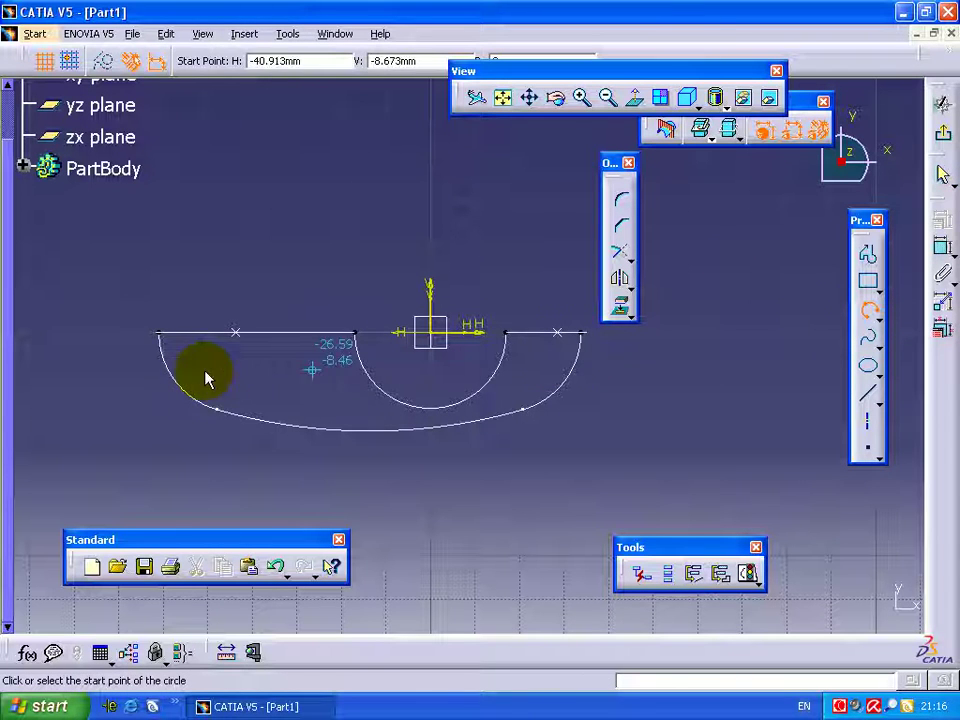
{"action": "left_click", "coordinate": [259, 377]}
{"action": "left_click", "coordinate": [450, 483]}
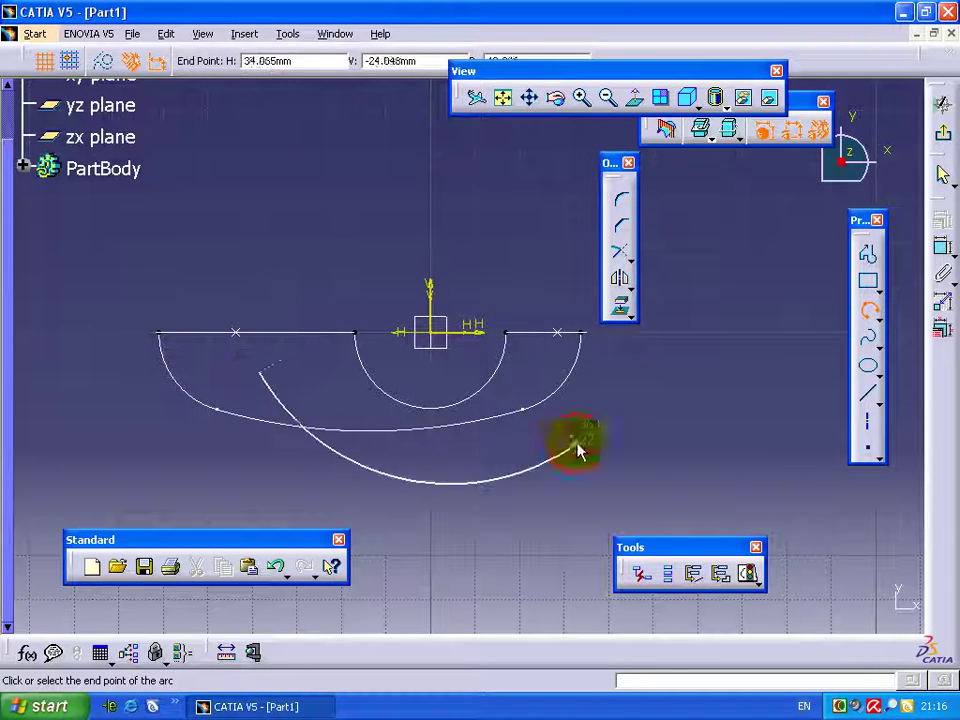
{"action": "left_click", "coordinate": [600, 410]}
{"action": "left_click", "coordinate": [640, 396]}
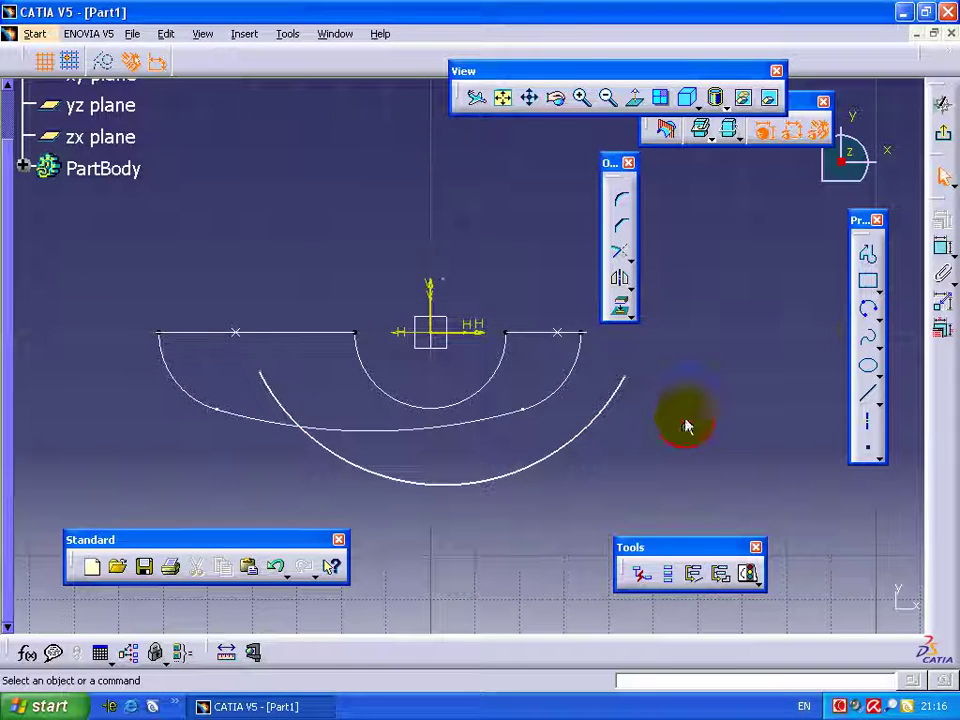
- Add a small centre-point arc at the right end of the large arc
{"action": "left_click", "coordinate": [874, 312]}
{"action": "left_click", "coordinate": [942, 334]}
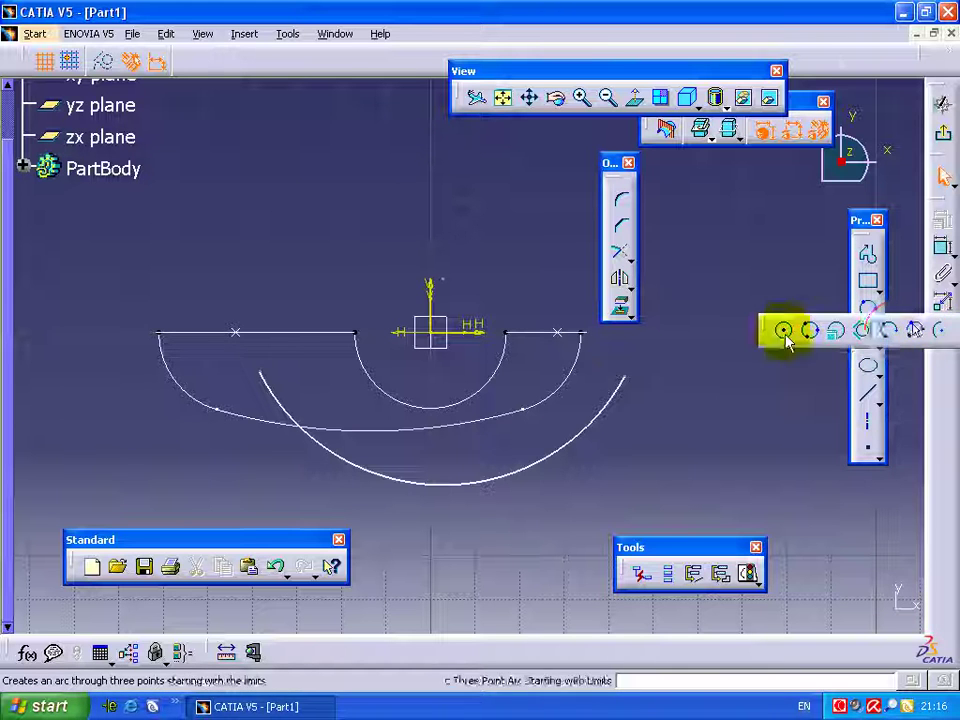
{"action": "left_click", "coordinate": [596, 332]}
{"action": "left_click", "coordinate": [638, 328]}
{"action": "left_click", "coordinate": [631, 366]}
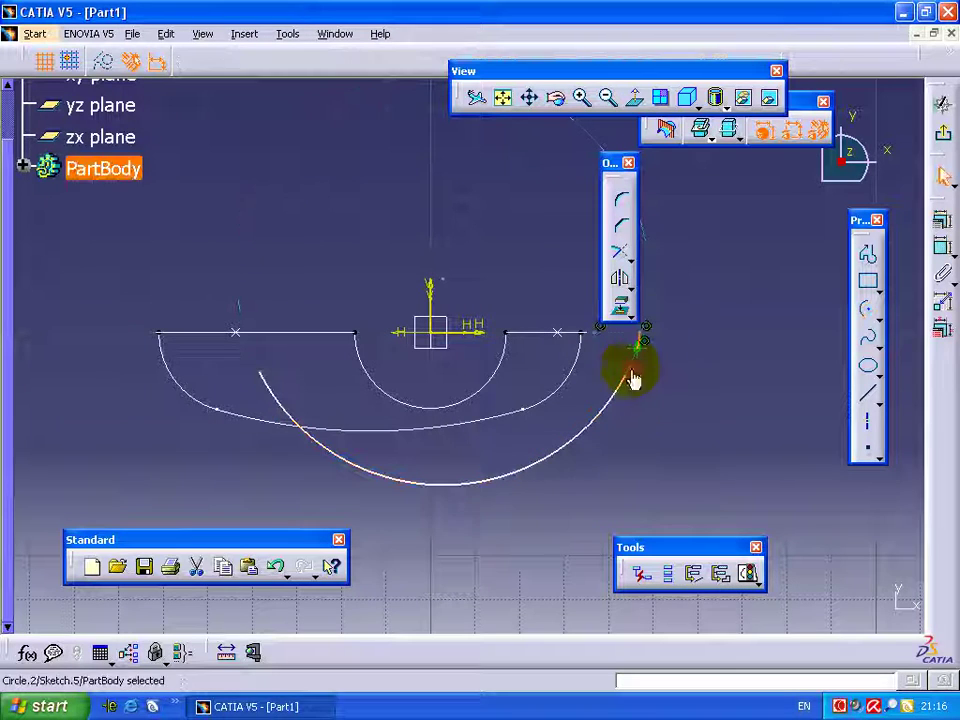
- Add a matching small arc at the left end and begin constraining its endpoint
{"action": "left_click", "coordinate": [868, 342]}
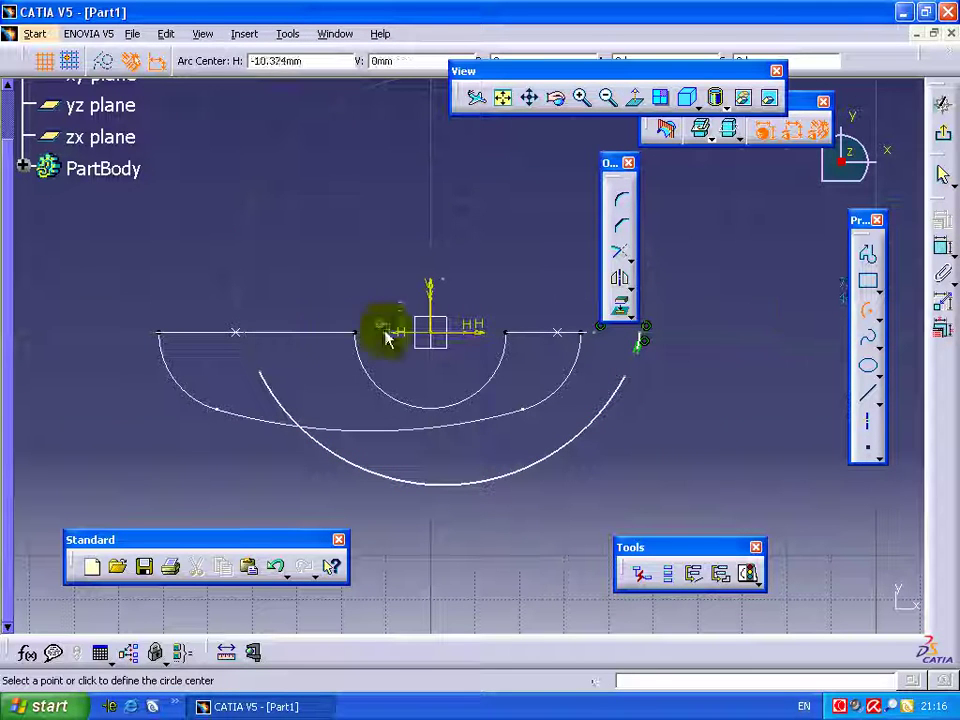
{"action": "left_click", "coordinate": [327, 332]}
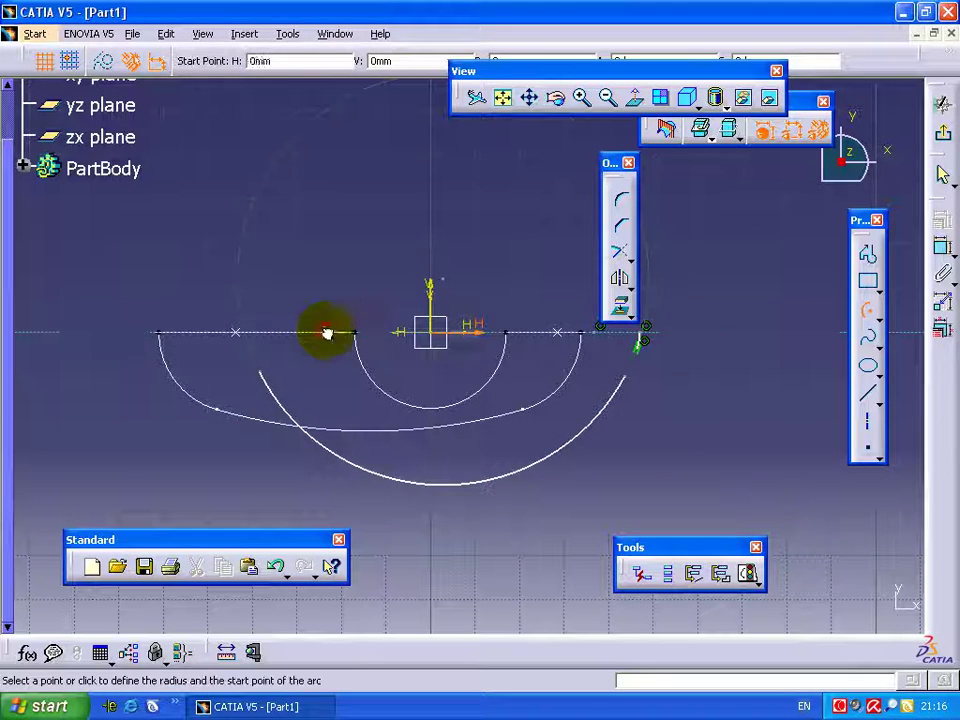
{"action": "left_click", "coordinate": [246, 336]}
{"action": "left_click", "coordinate": [264, 360]}
{"action": "left_click", "coordinate": [313, 376]}
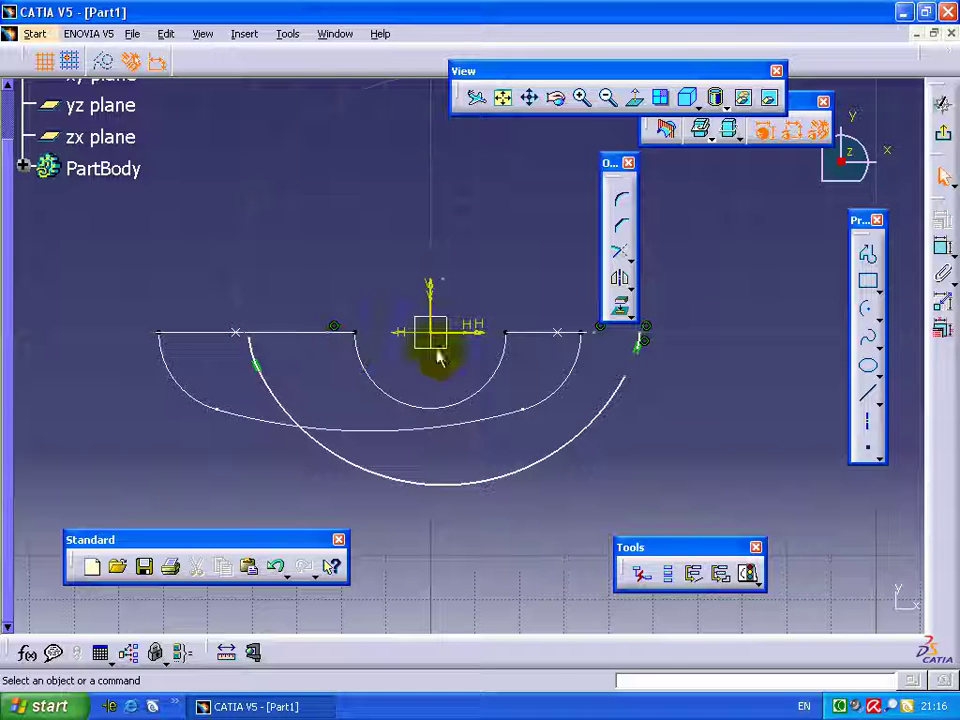
{"action": "left_click", "coordinate": [944, 258]}
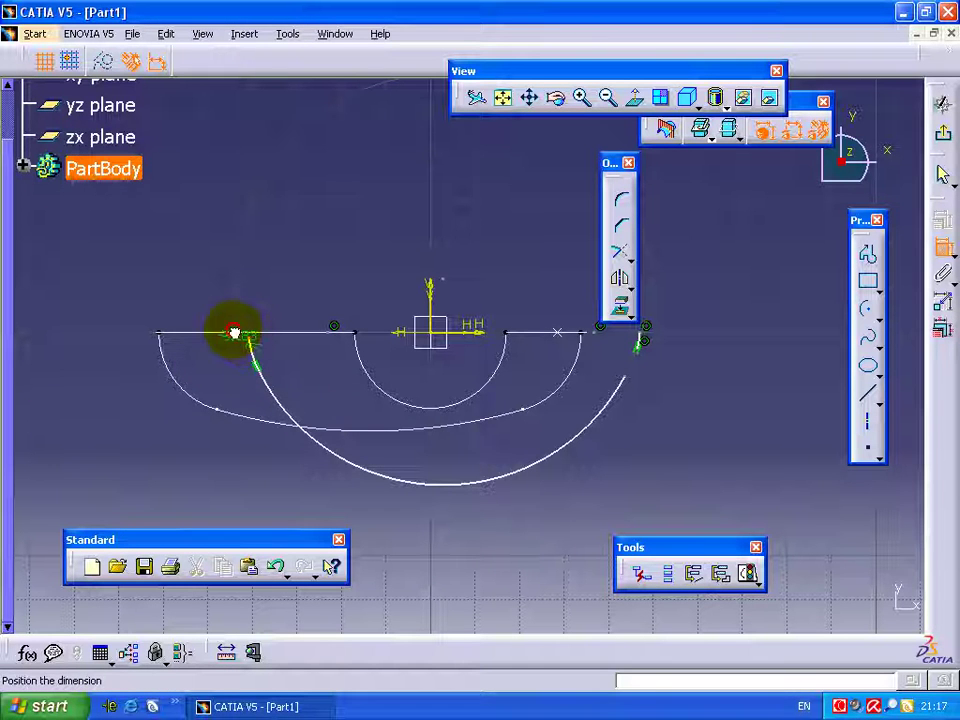
{"action": "right_click", "coordinate": [246, 311]}
- Make the arc endpoints coincident and trim the left and large arcs at their junctions
{"action": "left_click", "coordinate": [279, 440]}
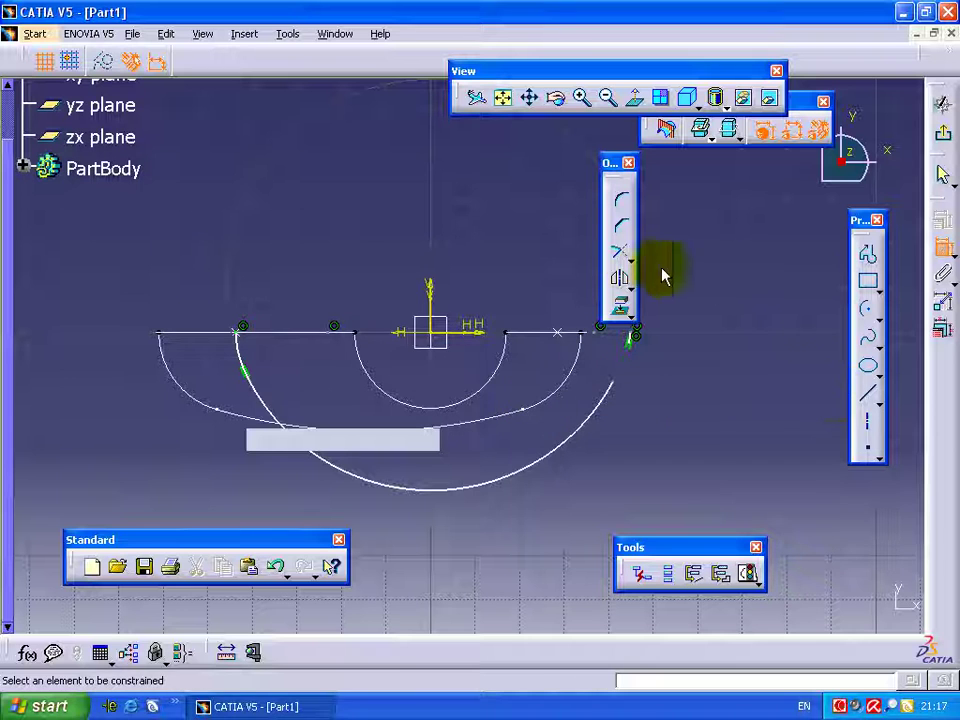
{"action": "left_click", "coordinate": [246, 368]}
{"action": "left_click", "coordinate": [268, 403]}
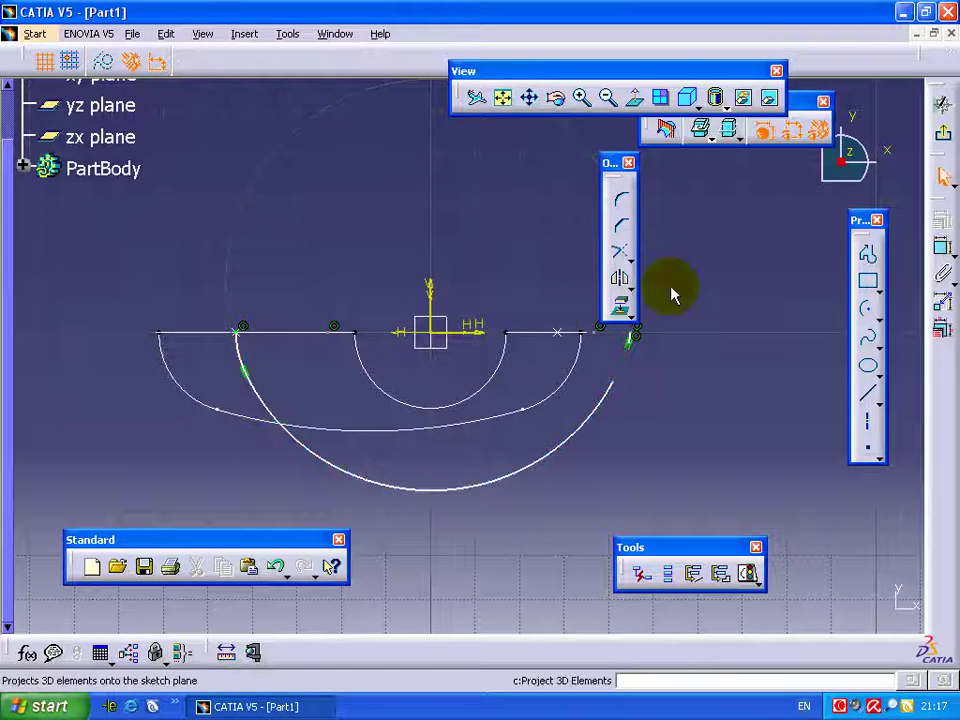
{"action": "left_click", "coordinate": [618, 272]}
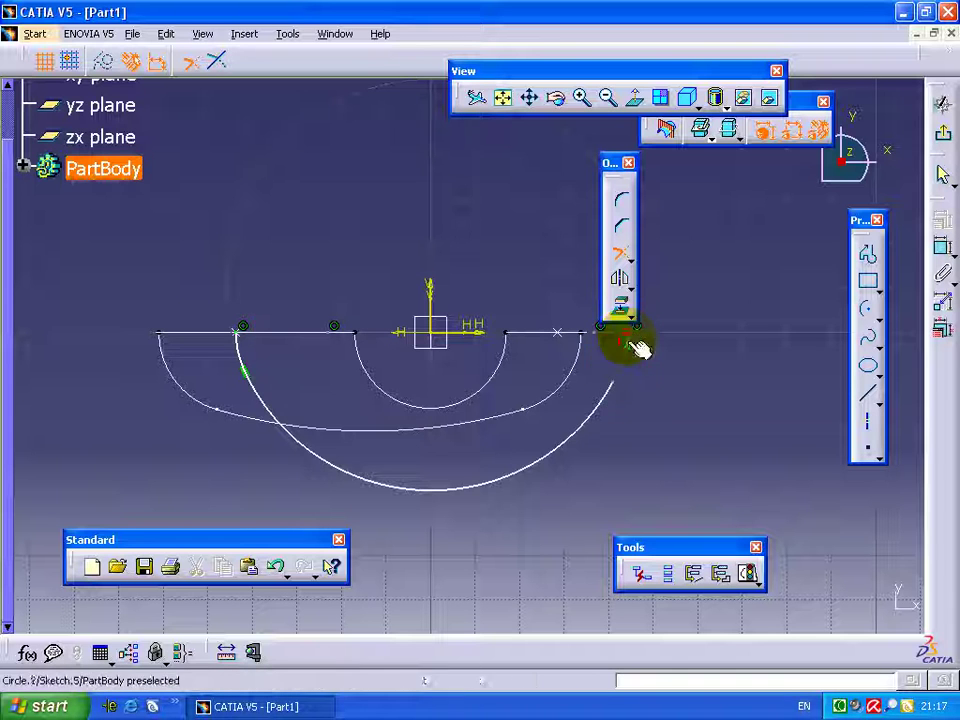
{"action": "left_click", "coordinate": [610, 392]}
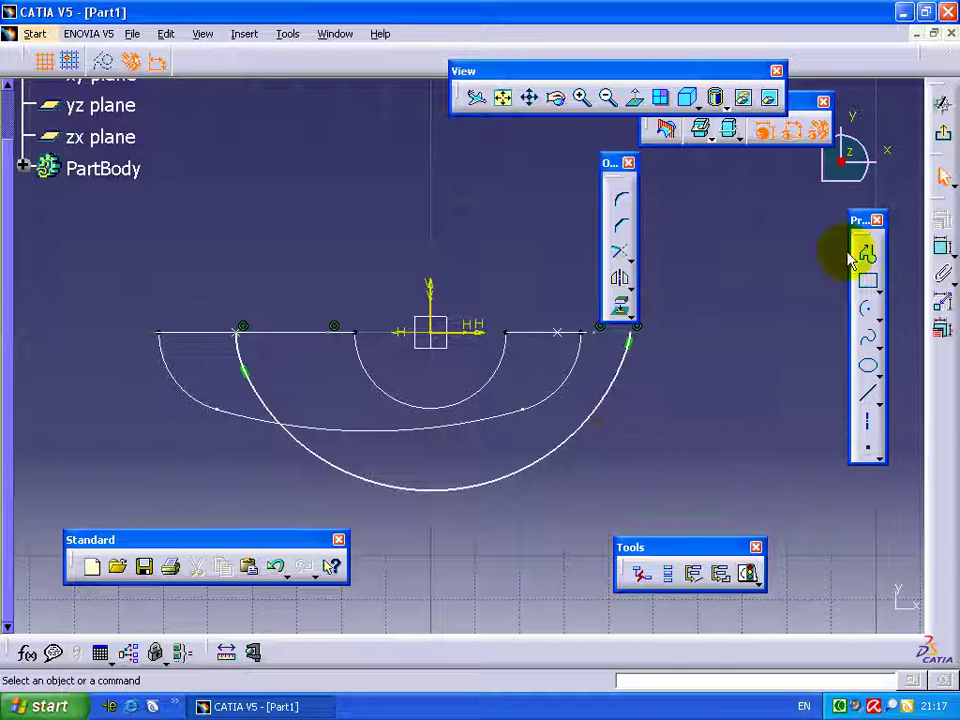
- Add radius dimensions to the three arcs (20.459, 8.253, 46.217)
{"action": "left_click", "coordinate": [942, 246]}
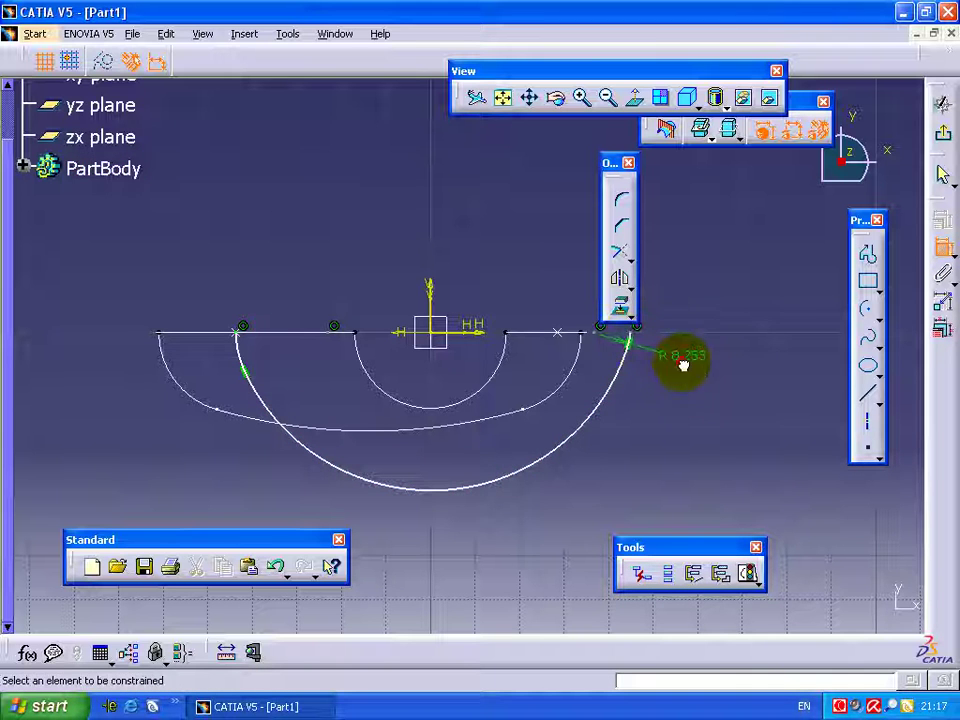
{"action": "left_click", "coordinate": [683, 370]}
{"action": "left_click", "coordinate": [592, 424]}
{"action": "left_click", "coordinate": [597, 478]}
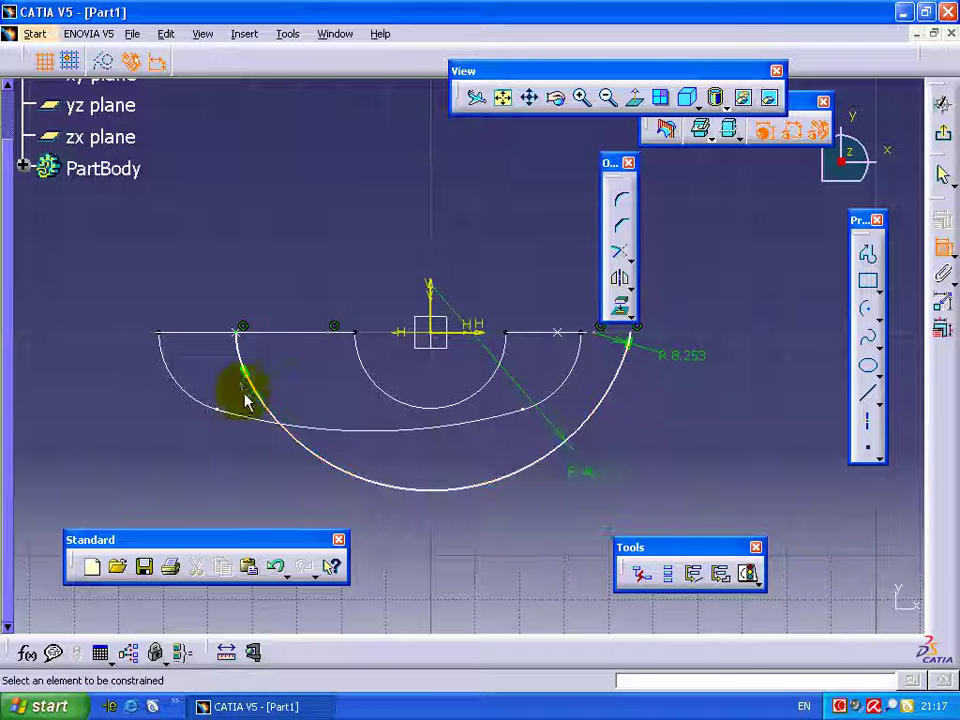
{"action": "left_click", "coordinate": [581, 354]}
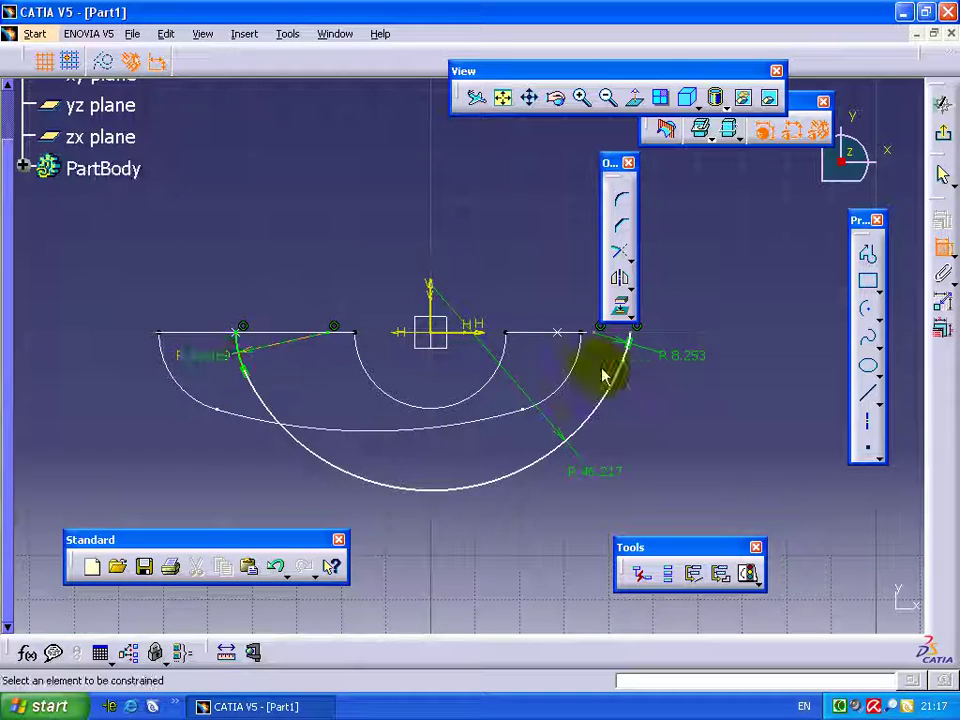
- Make the right arc coincident with the horizontal line
{"action": "left_click", "coordinate": [940, 256]}
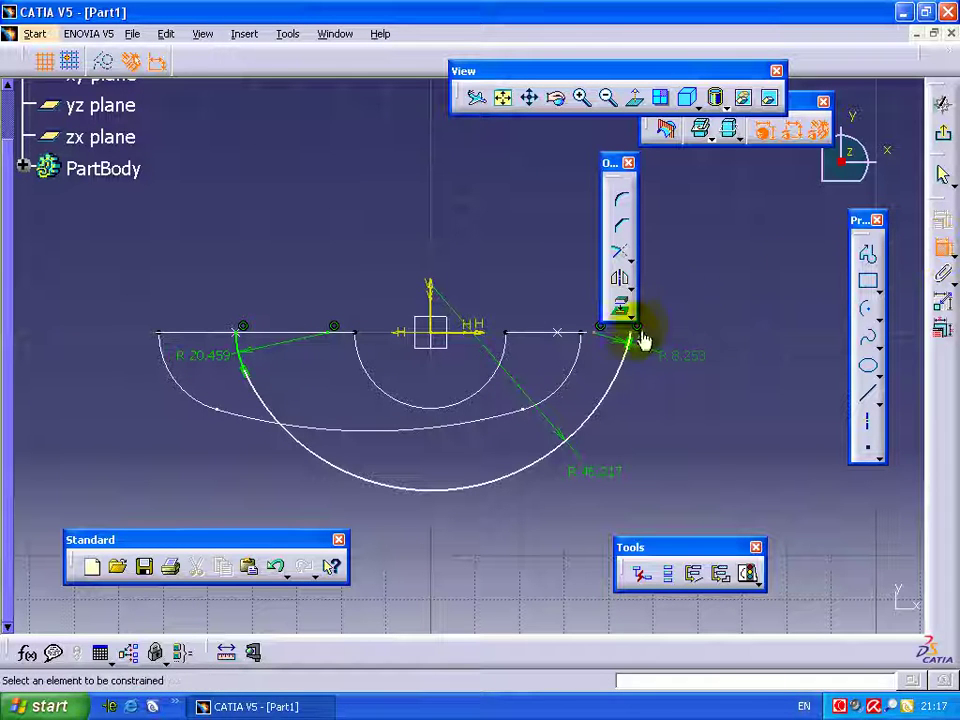
{"action": "right_click", "coordinate": [566, 313]}
{"action": "left_click", "coordinate": [598, 429]}
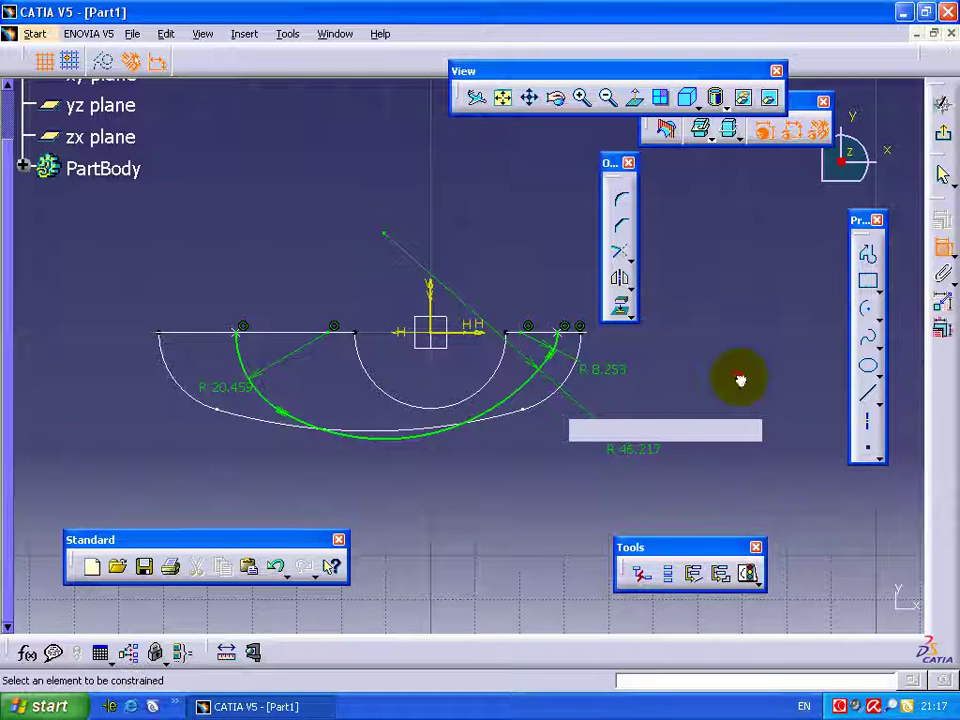
- Set Radius.40 and Radius.38 to 18 mm in Edit Multi-Constraint, then exit the sketch
{"action": "left_click", "coordinate": [941, 329]}
{"action": "type", "text": "18"}
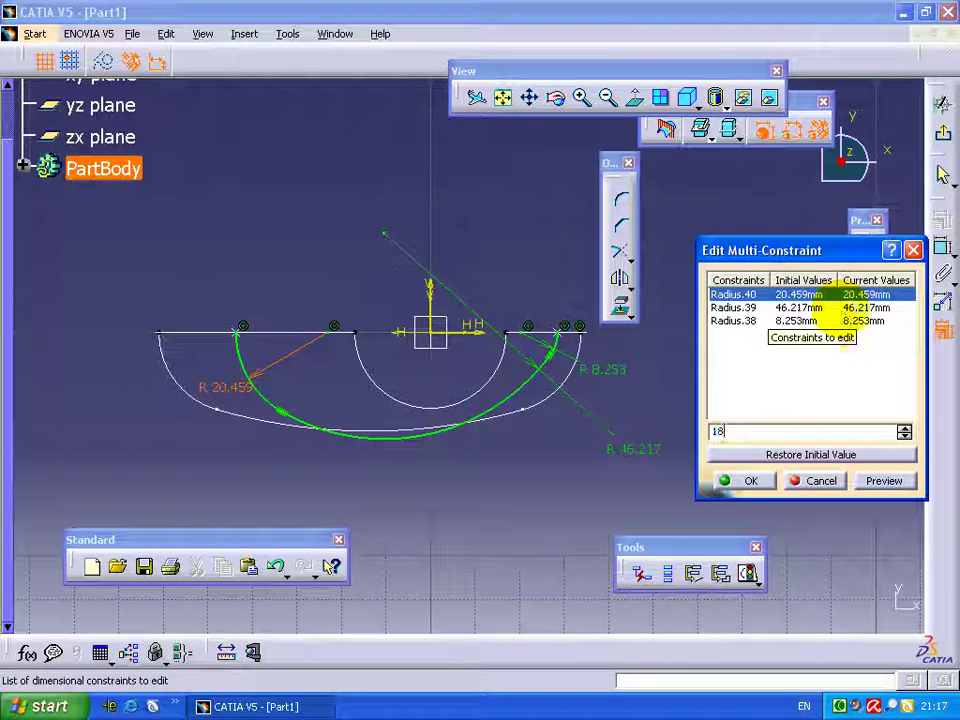
{"action": "left_click", "coordinate": [820, 320]}
{"action": "type", "text": "1"}
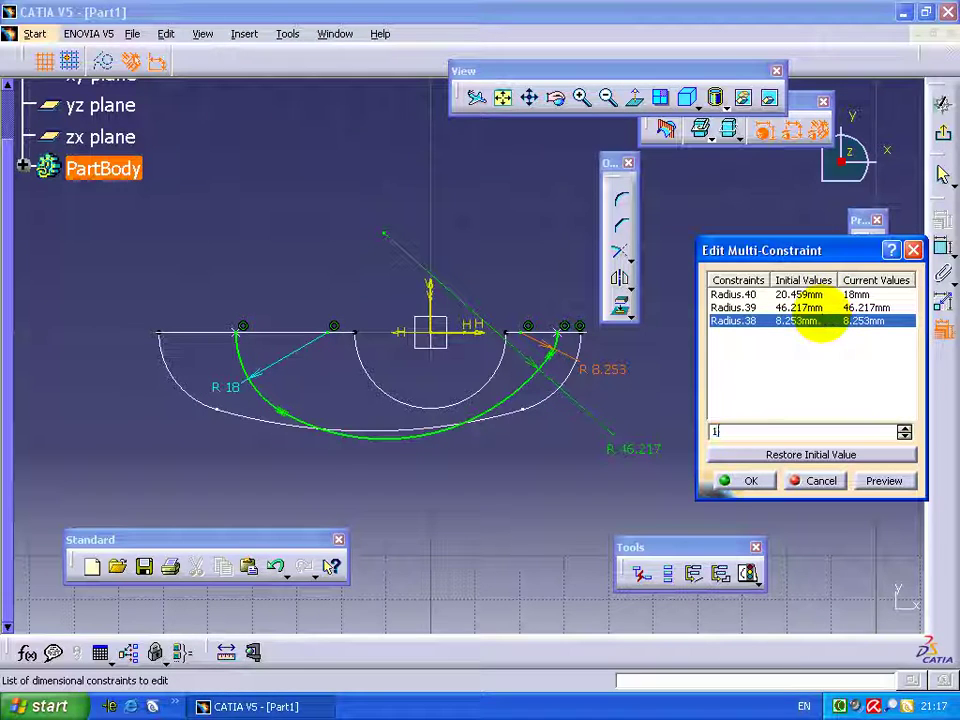
{"action": "left_click", "coordinate": [816, 307]}
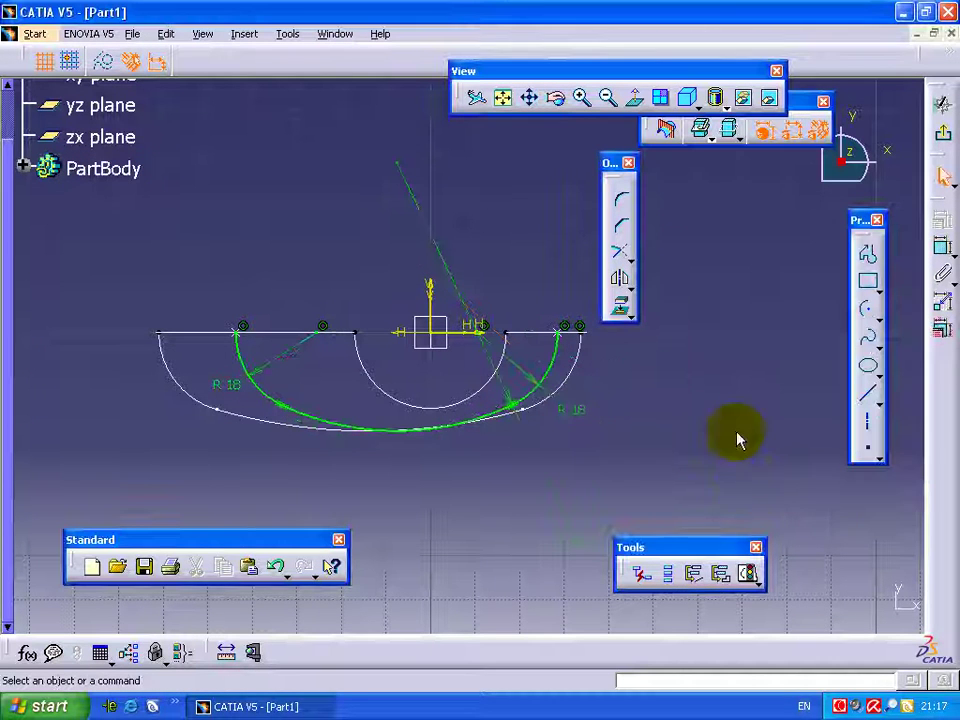
{"action": "left_click", "coordinate": [947, 145]}
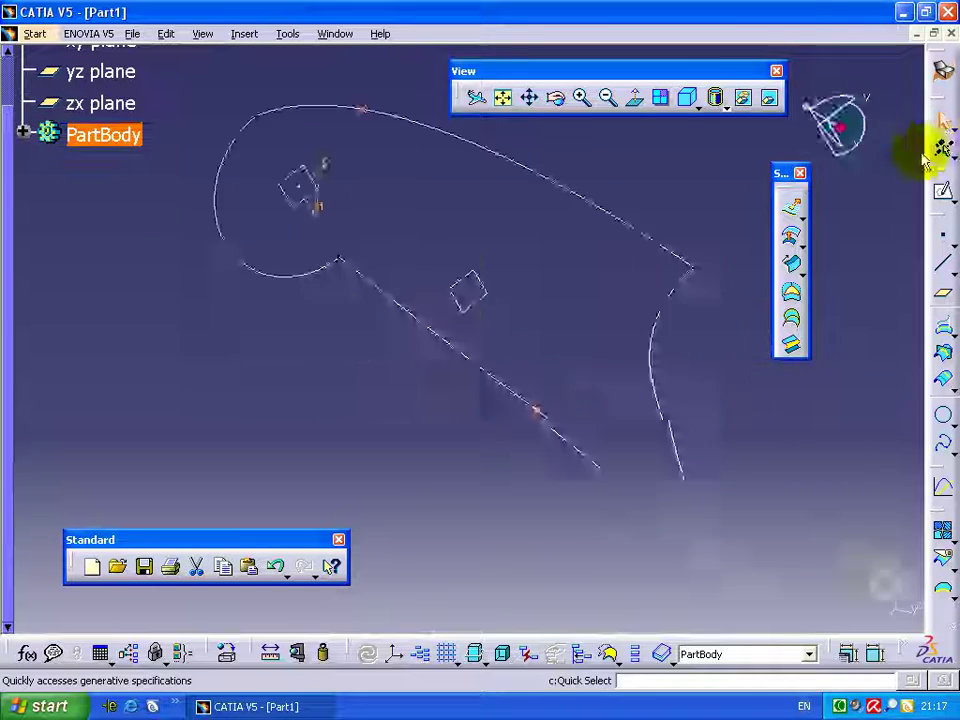
- Extrude the upper guide curve Sketch.3 into a ribbon surface along the zx plane
{"action": "left_click", "coordinate": [503, 100]}
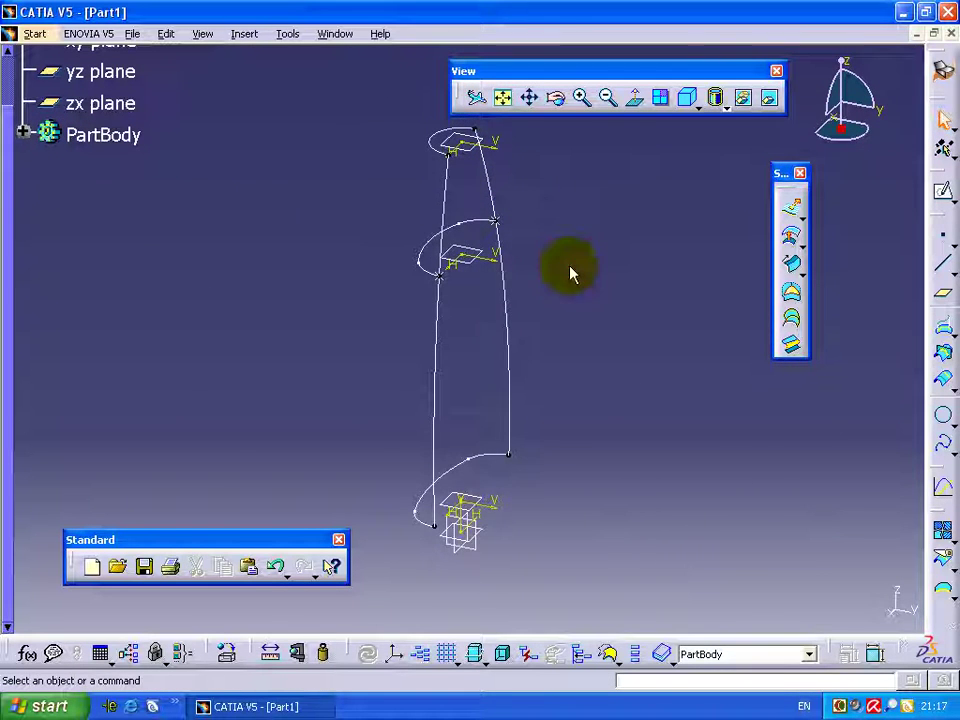
{"action": "middle_click_drag", "start_coordinate": [377, 139], "coordinate": [654, 326]}
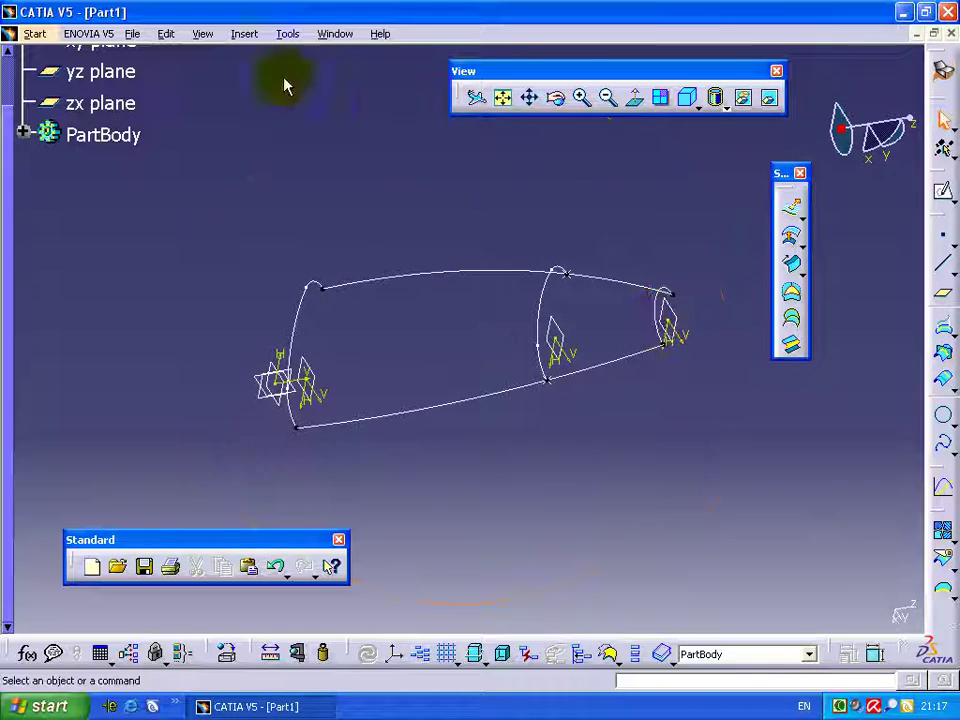
{"action": "left_click", "coordinate": [246, 36]}
{"action": "mouse_move", "coordinate": [271, 284]}
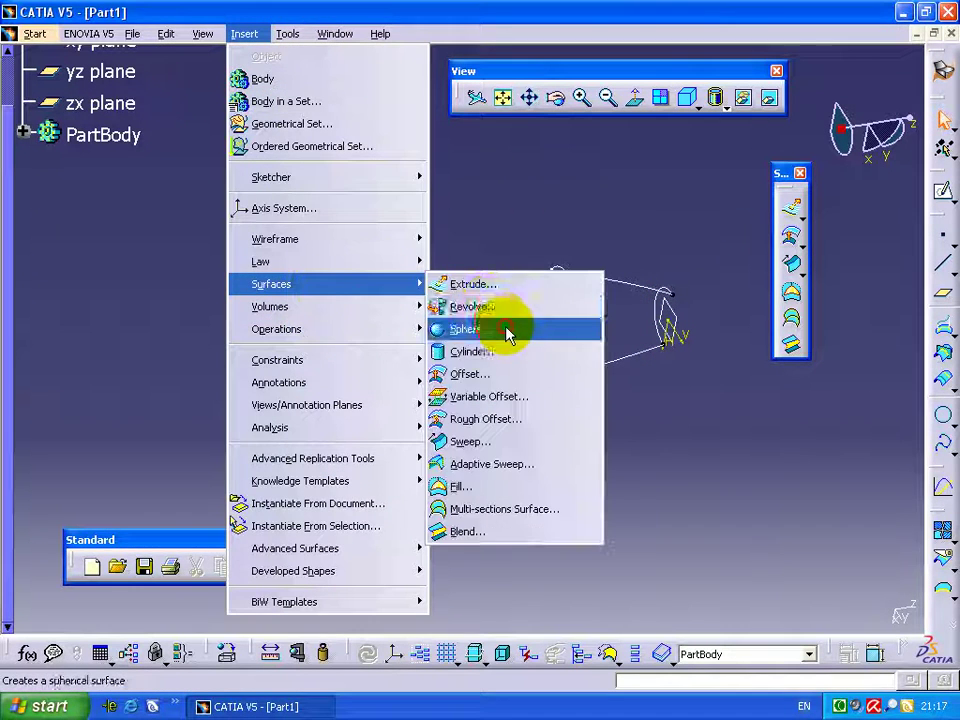
{"action": "left_click", "coordinate": [495, 285]}
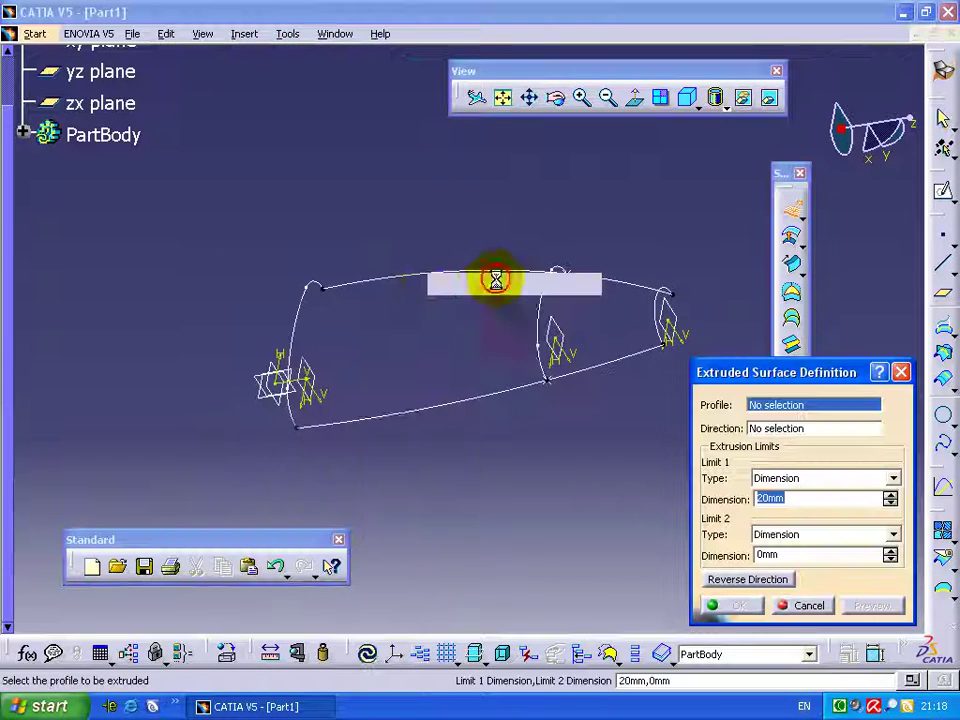
{"action": "left_click", "coordinate": [390, 279]}
{"action": "left_click", "coordinate": [741, 603]}
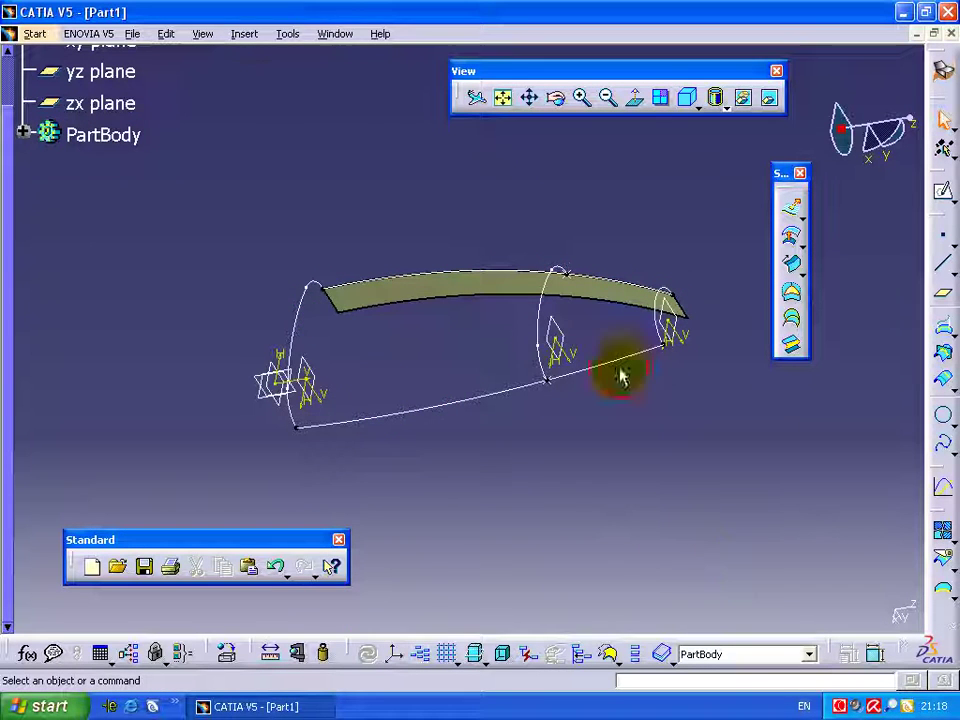
- Extrude the lower guide curve Sketch.4 into a second ribbon surface
{"action": "left_click", "coordinate": [245, 34]}
{"action": "mouse_move", "coordinate": [280, 284]}
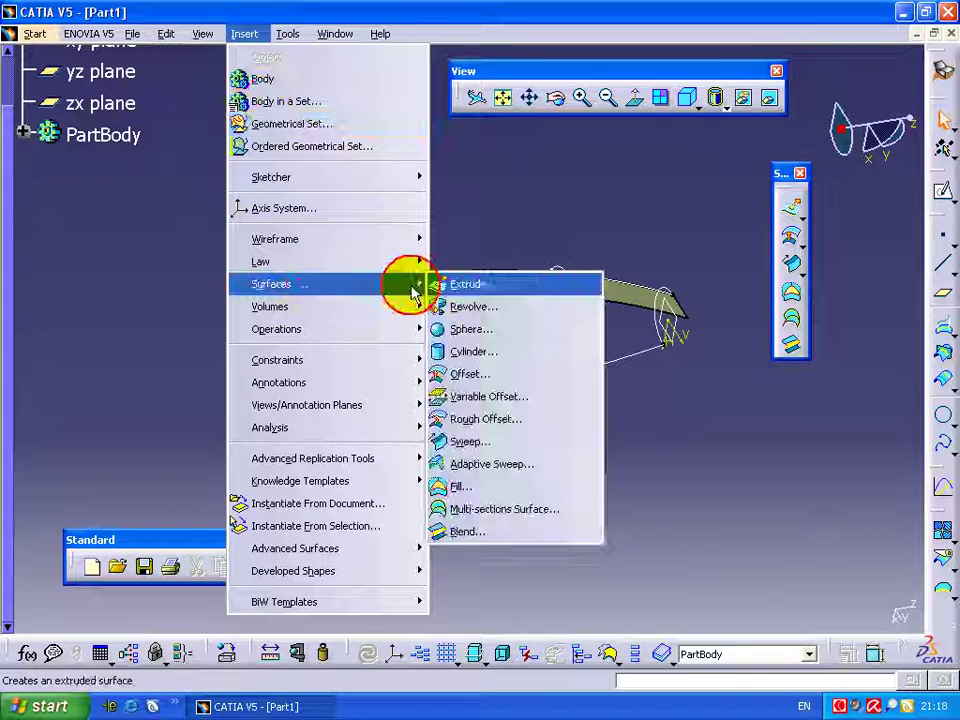
{"action": "left_click", "coordinate": [466, 287]}
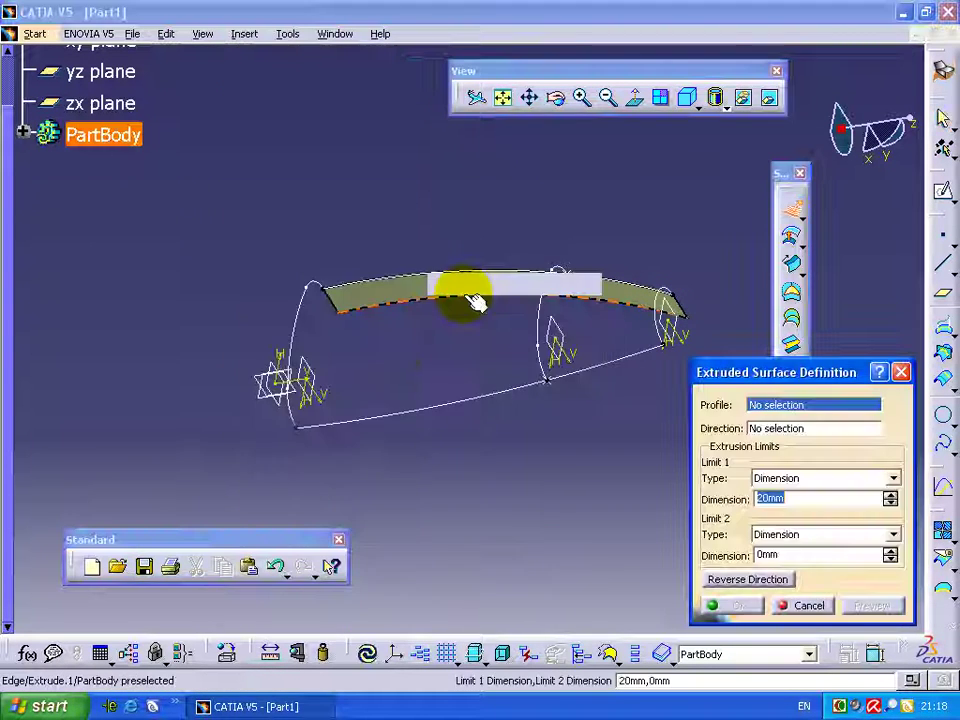
{"action": "left_click", "coordinate": [375, 420]}
{"action": "left_click", "coordinate": [741, 606]}
{"action": "middle_click_drag", "start_coordinate": [497, 481], "coordinate": [441, 375]}
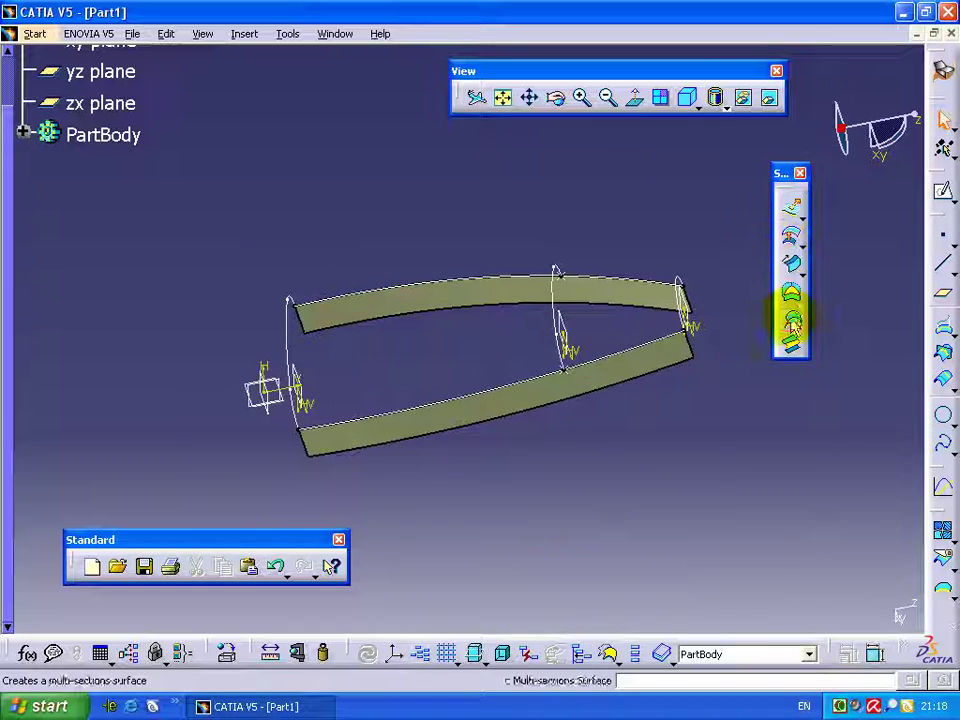
- Loft through sections Sketch.2, Sketch.5, Sketch.1 with guides Sketch.4 and Sketch.3
{"action": "left_click", "coordinate": [792, 320]}
{"action": "left_click", "coordinate": [307, 425]}
{"action": "mouse_move", "coordinate": [360, 392]}
{"action": "middle_mouse_down"}
{"action": "mouse_move", "coordinate": [300, 304]}
{"action": "mouse_move", "coordinate": [400, 332]}
{"action": "middle_mouse_up"}
{"action": "left_click", "coordinate": [415, 310]}
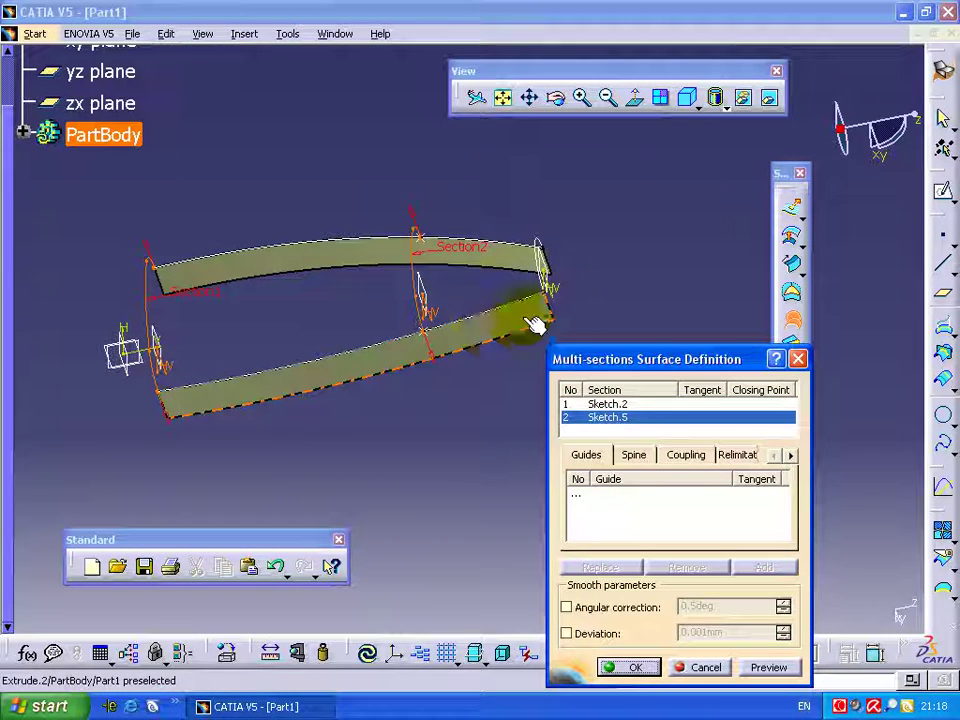
{"action": "left_click", "coordinate": [544, 275]}
{"action": "left_click", "coordinate": [600, 498]}
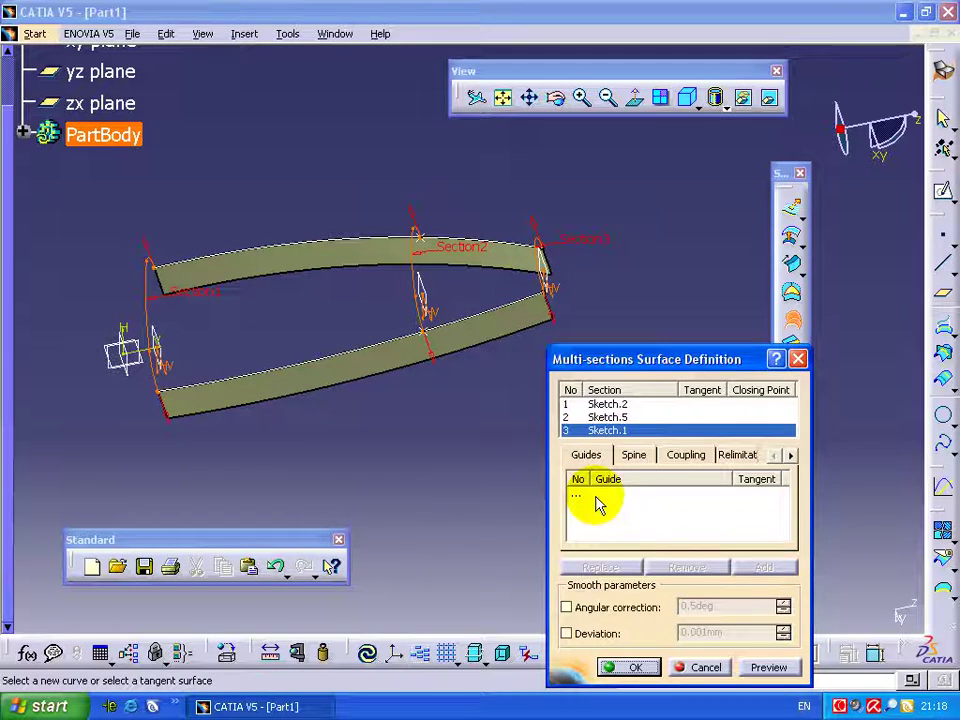
{"action": "left_click", "coordinate": [249, 392]}
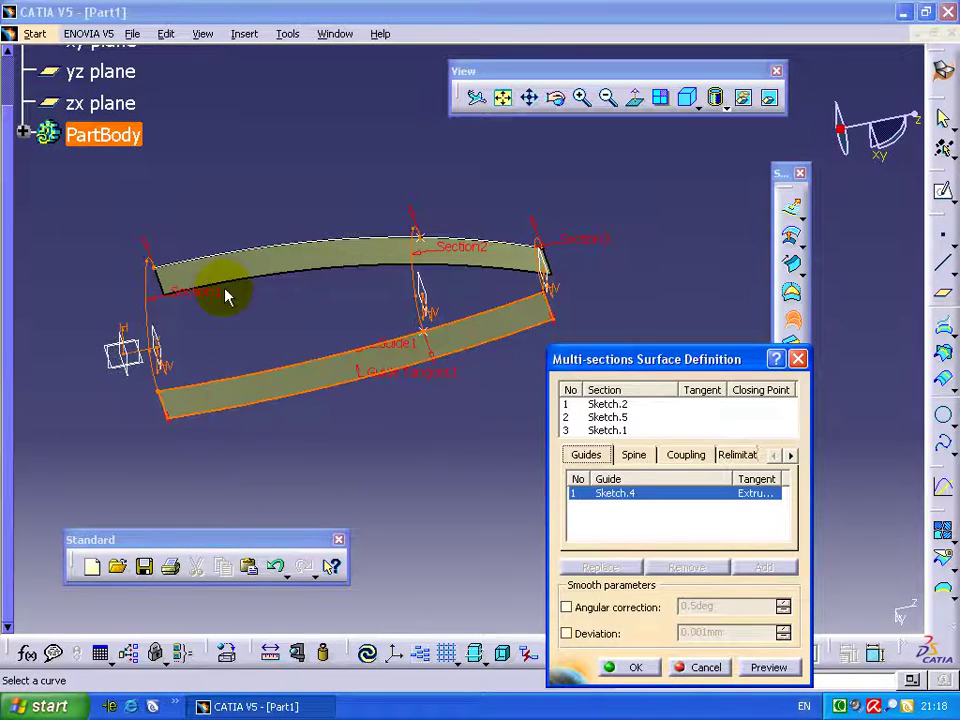
{"action": "left_click", "coordinate": [206, 266]}
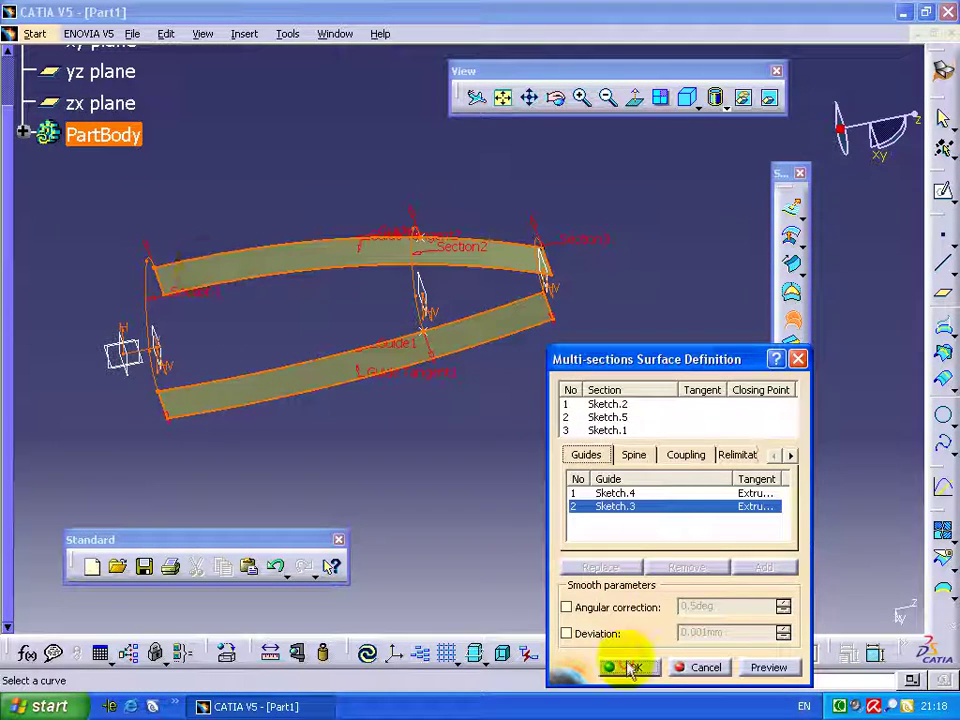
{"action": "left_click", "coordinate": [630, 668]}
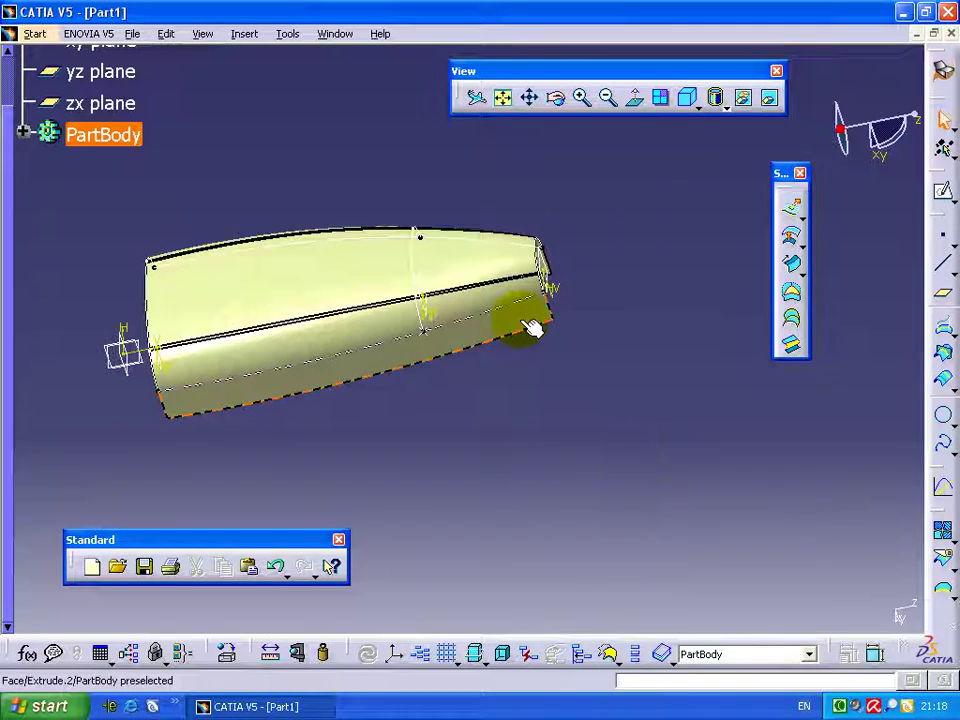
- Hide the extruded ribbon surface
{"action": "right_click", "coordinate": [533, 330]}
{"action": "mouse_move", "coordinate": [536, 375]}
{"action": "middle_mouse_down"}
{"action": "mouse_move", "coordinate": [604, 354]}
{"action": "mouse_move", "coordinate": [507, 307]}
{"action": "mouse_move", "coordinate": [489, 195]}
{"action": "middle_mouse_up"}
{"action": "left_click", "coordinate": [488, 272]}
{"action": "right_click", "coordinate": [488, 272]}
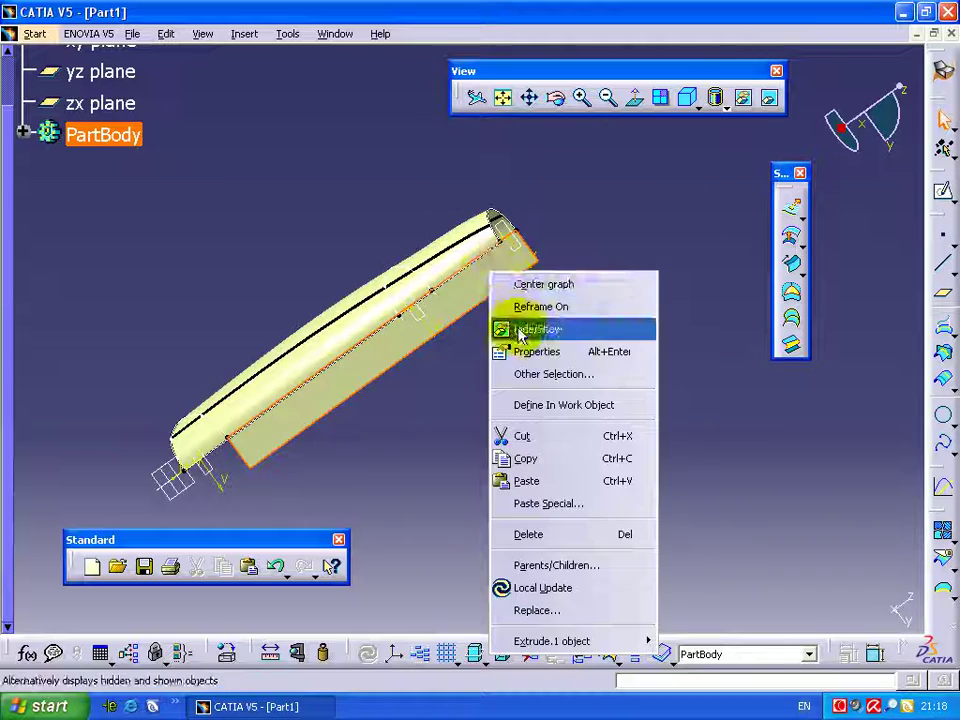
{"action": "left_click", "coordinate": [520, 330]}
- Start a new sketch on the end plane and draw a half-circle arc centred at the origin
{"action": "mouse_move", "coordinate": [566, 294]}
{"action": "middle_mouse_down"}
{"action": "mouse_move", "coordinate": [531, 336]}
{"action": "mouse_move", "coordinate": [700, 328]}
{"action": "middle_mouse_up"}
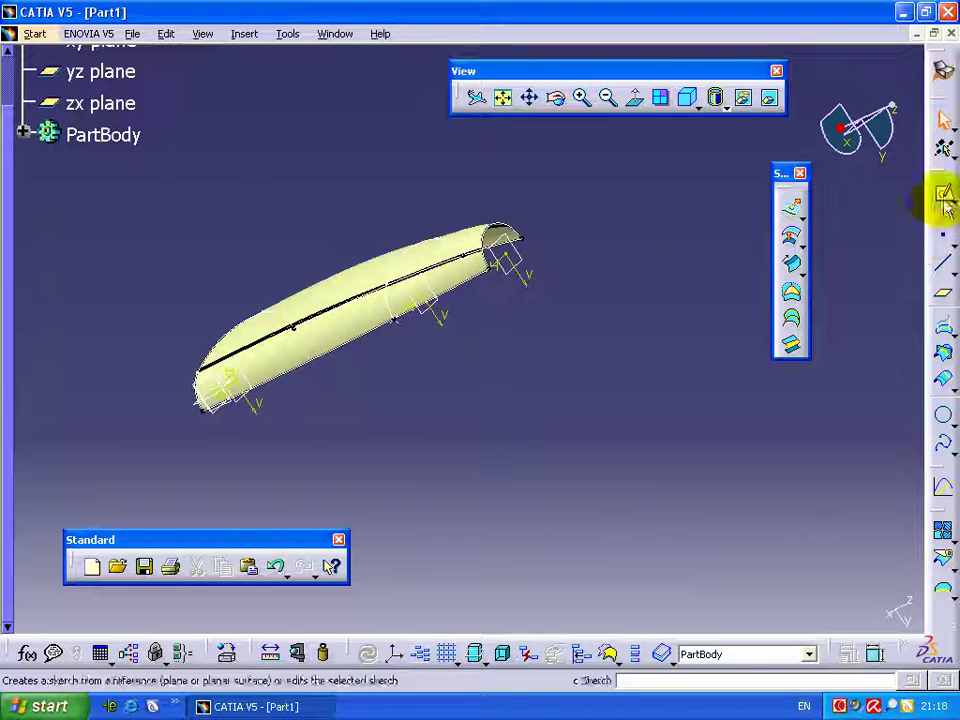
{"action": "left_click", "coordinate": [533, 263]}
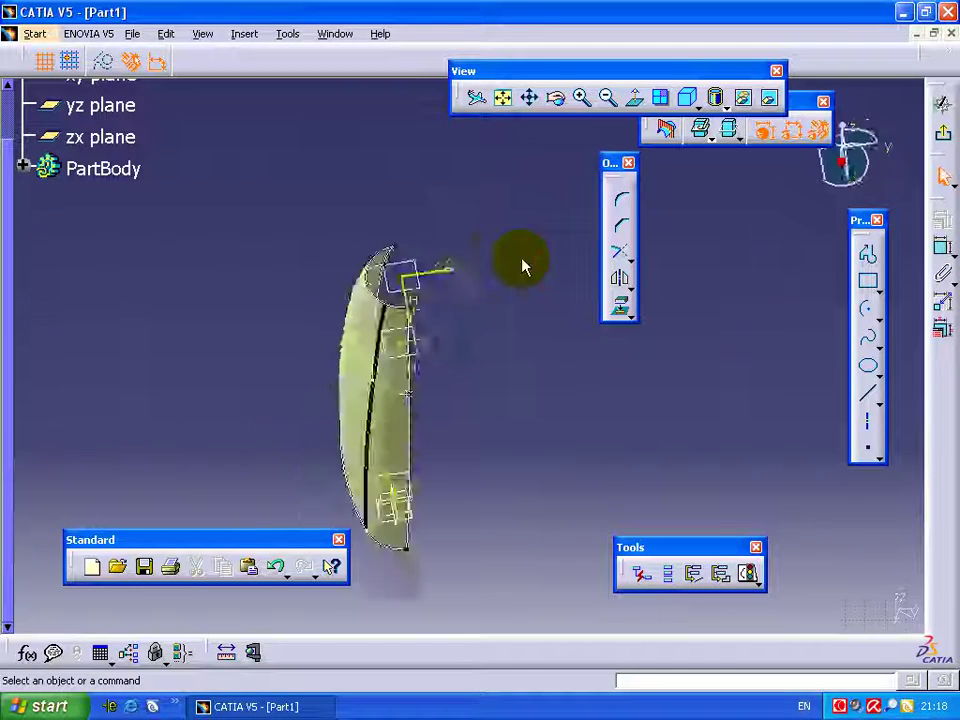
{"action": "left_click", "coordinate": [200, 34]}
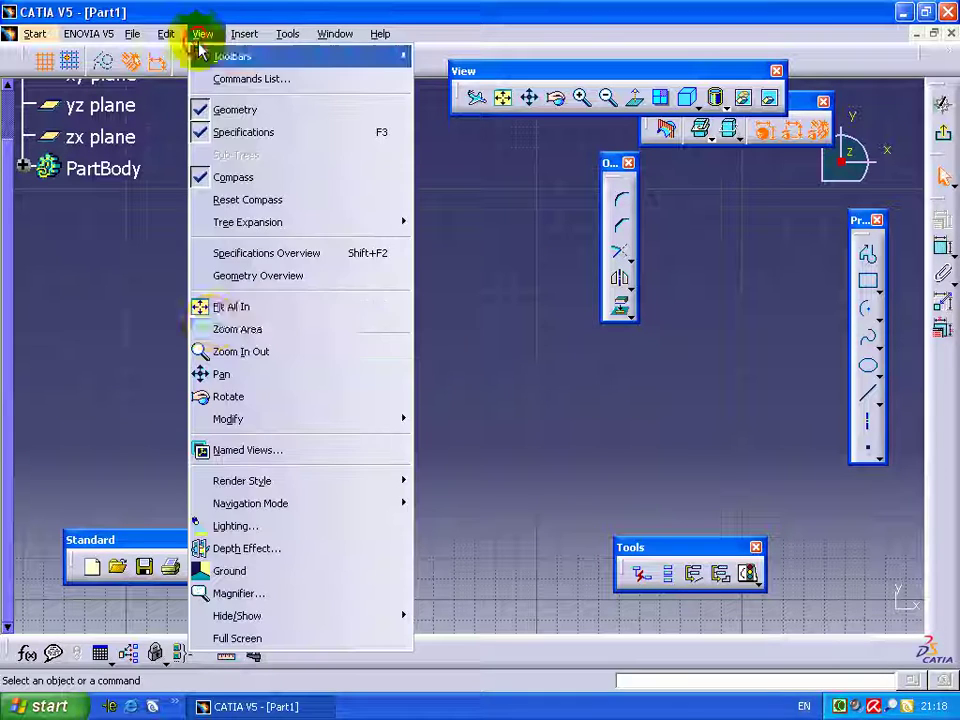
{"action": "left_click", "coordinate": [208, 326]}
{"action": "left_click_drag", "start_coordinate": [208, 326], "coordinate": [418, 450]}
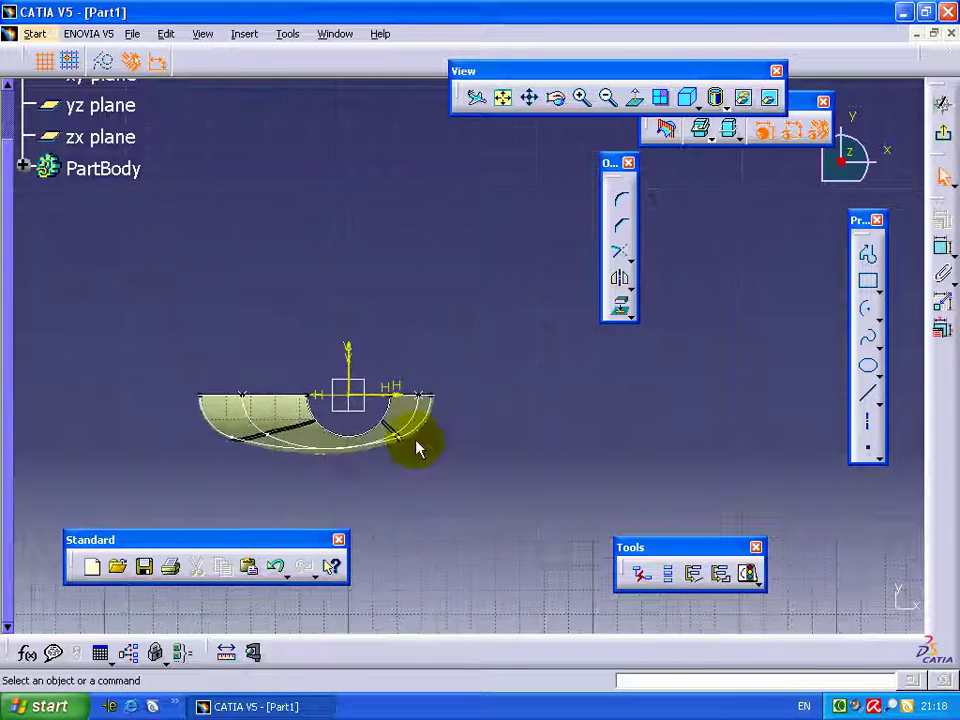
{"action": "left_click", "coordinate": [862, 310]}
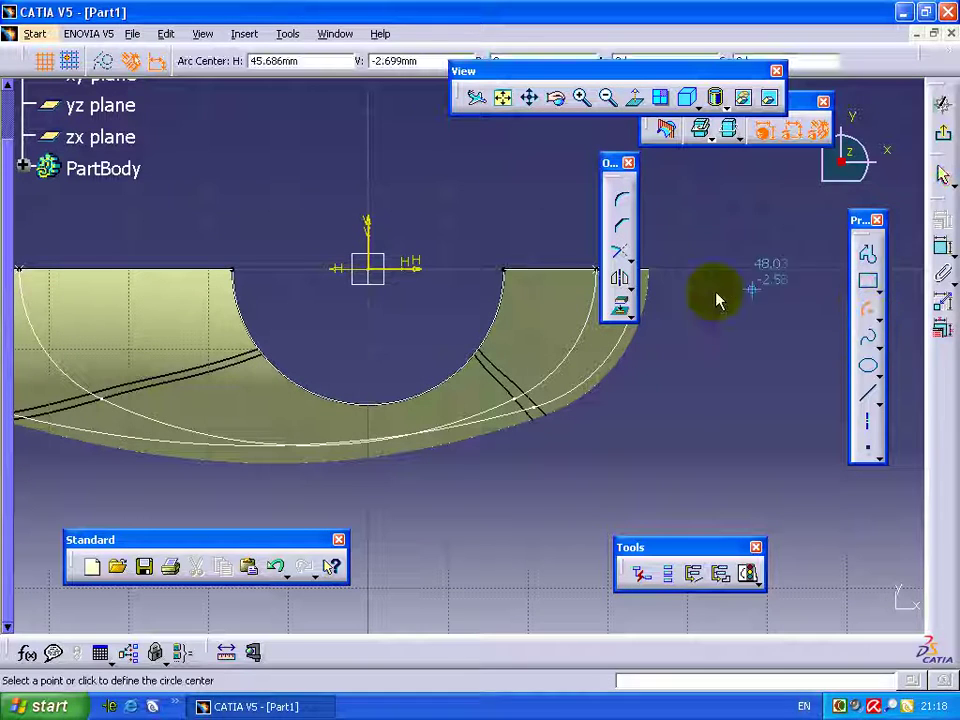
{"action": "left_click", "coordinate": [368, 268]}
{"action": "left_click", "coordinate": [267, 270]}
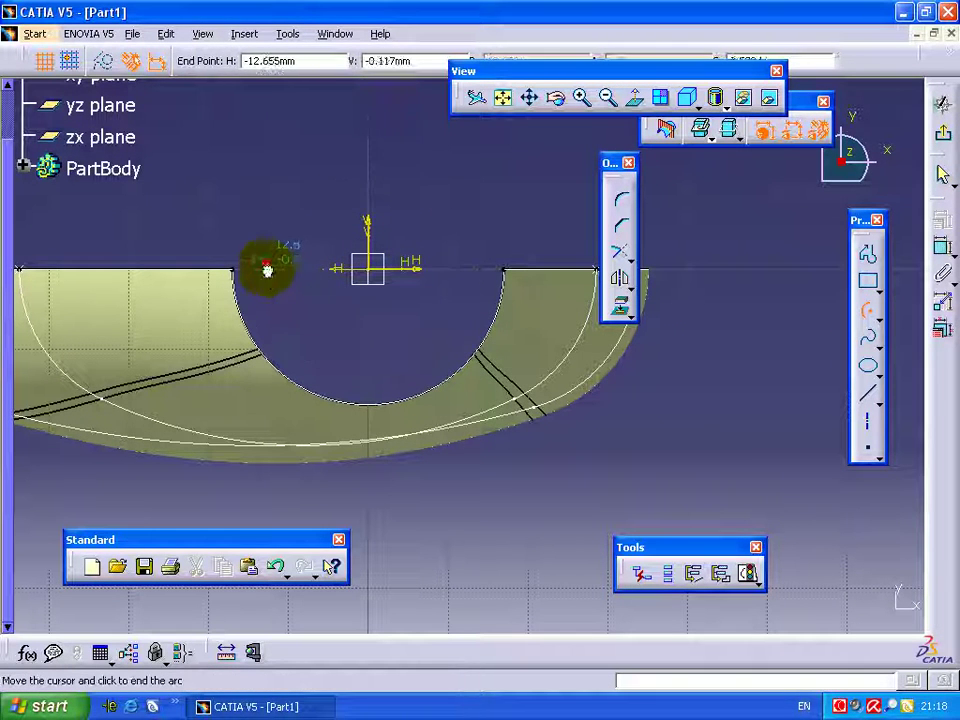
{"action": "left_click", "coordinate": [449, 280]}
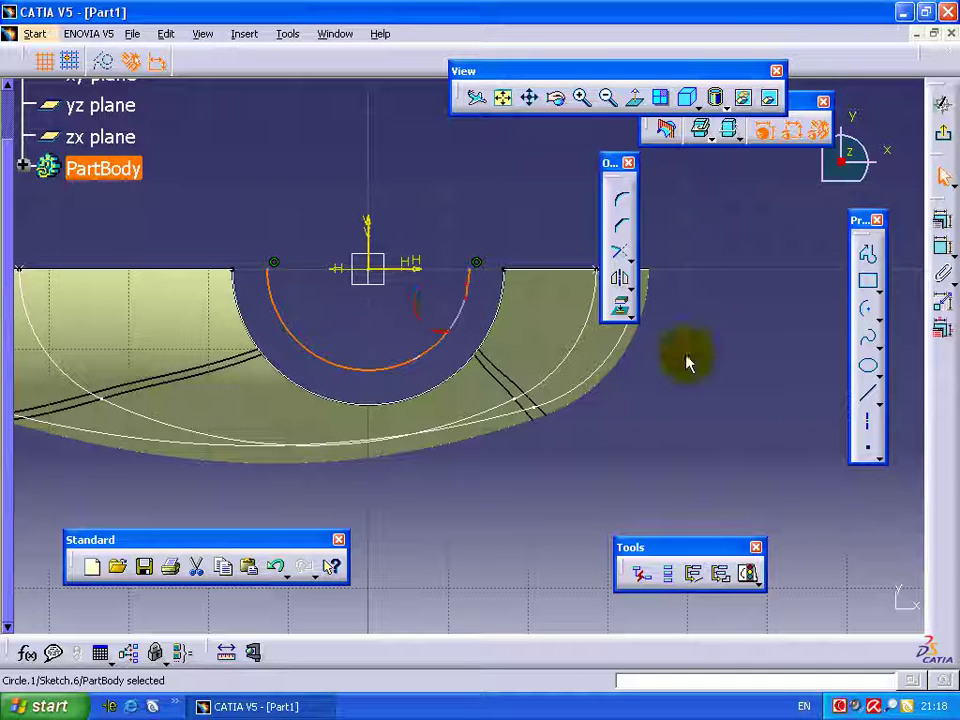
- Dimension the arc as a diameter of 24 mm
{"action": "left_click", "coordinate": [944, 255]}
{"action": "left_click", "coordinate": [452, 326]}
{"action": "double_click", "coordinate": [512, 521]}
{"action": "left_click", "coordinate": [735, 338]}
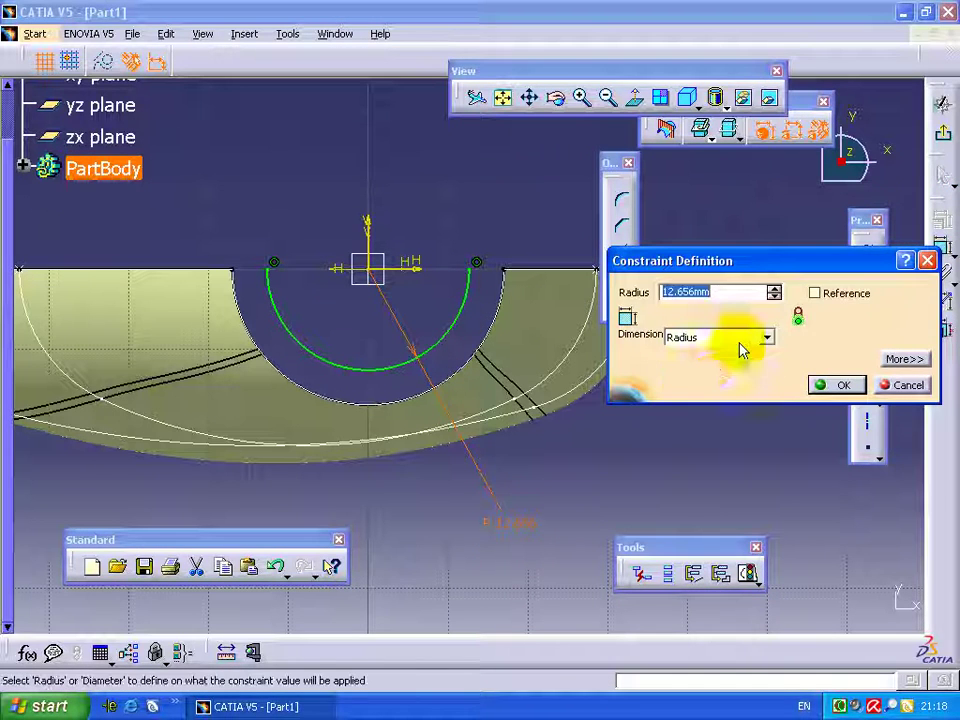
{"action": "left_click", "coordinate": [718, 366]}
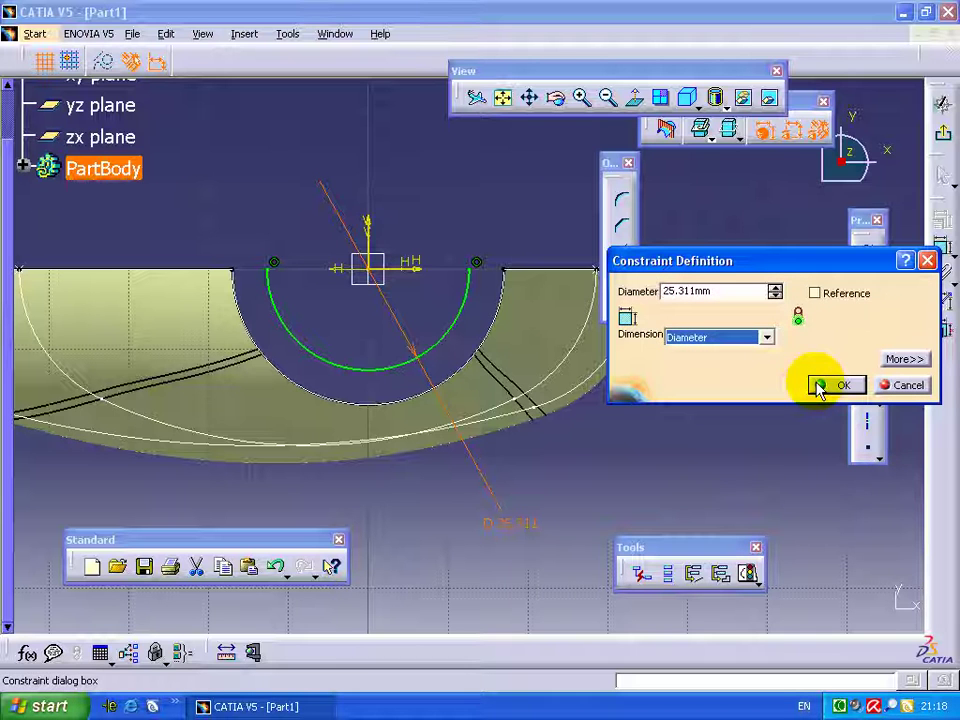
{"action": "double_click", "coordinate": [730, 291]}
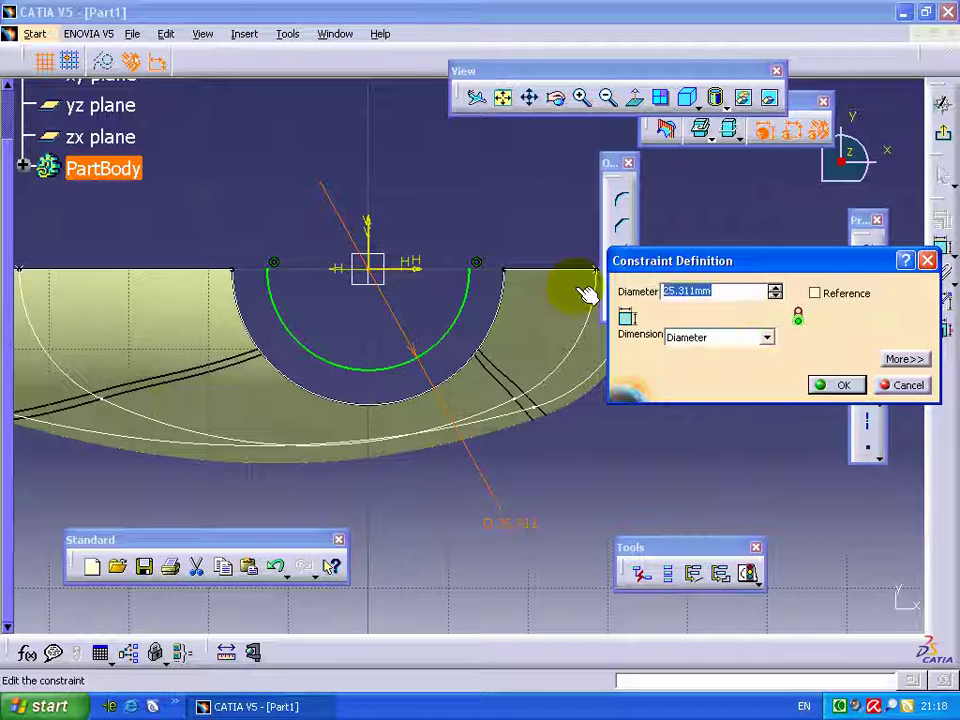
{"action": "type", "text": "24"}
{"action": "left_click", "coordinate": [832, 385]}
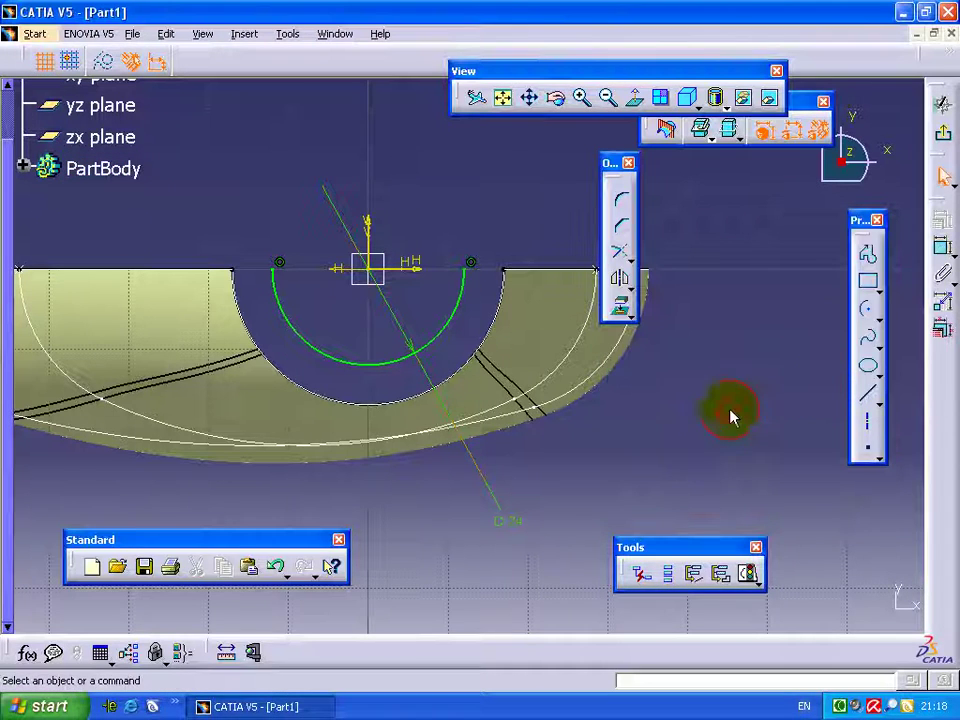
- Exit the sketch and create a point-to-point line, Line.1
{"action": "left_click", "coordinate": [944, 133]}
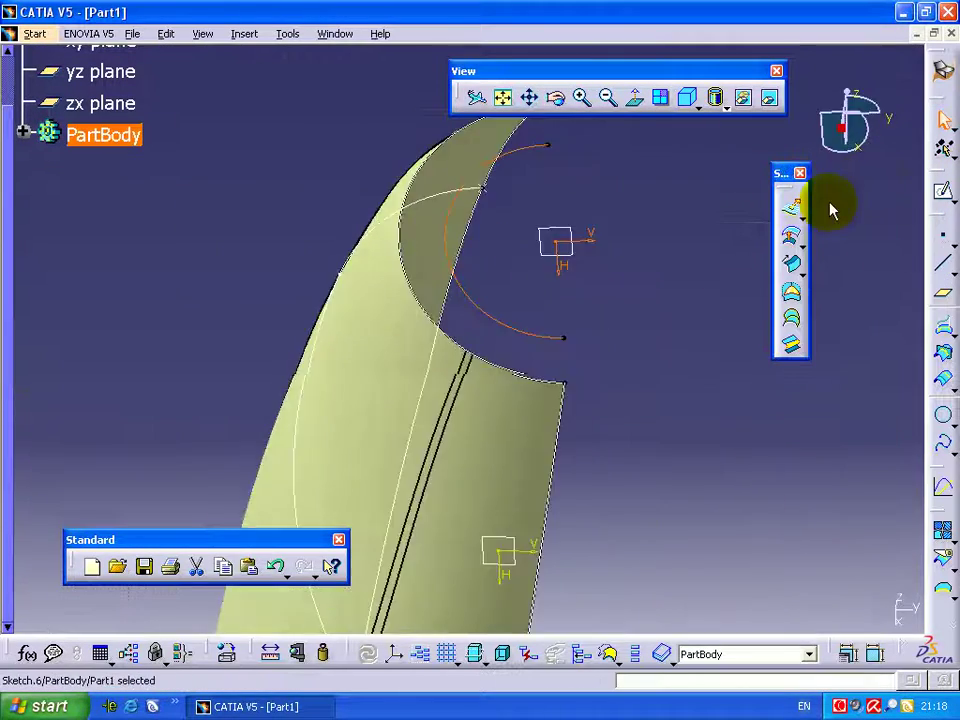
{"action": "left_click", "coordinate": [946, 268]}
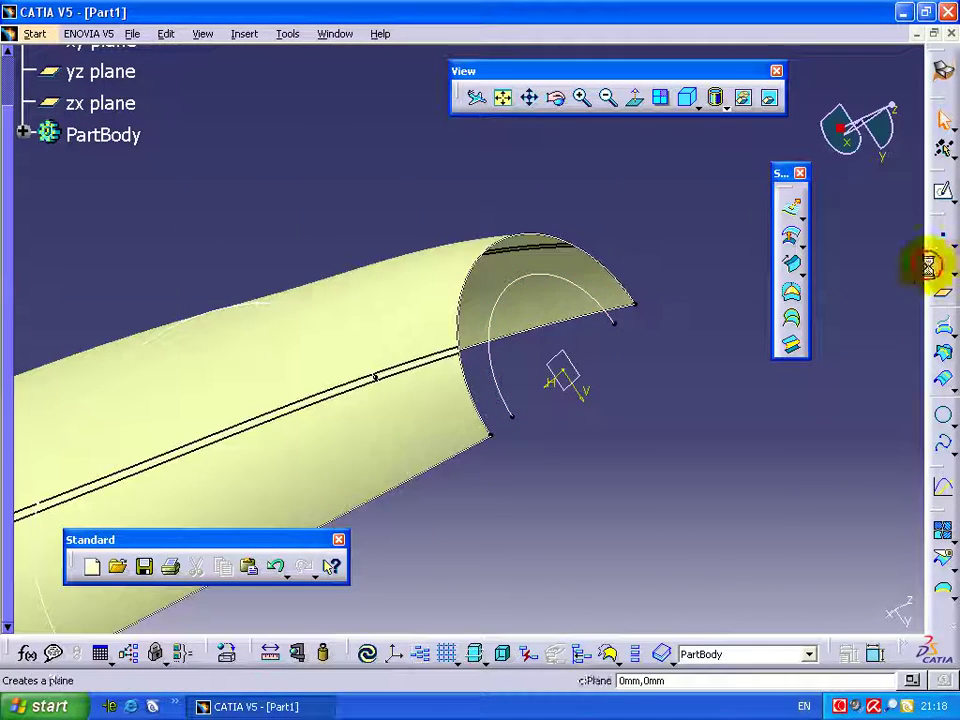
{"action": "left_click", "coordinate": [620, 322]}
{"action": "left_click", "coordinate": [736, 605]}
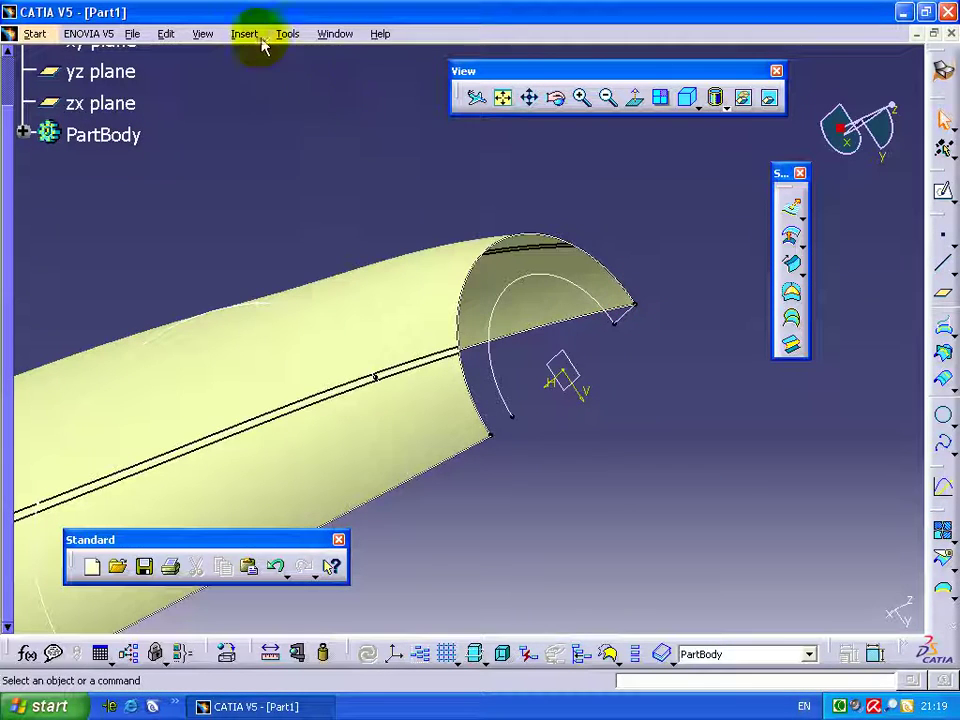
- Create Line.2 joining the arc's other end to the matching profile end
{"action": "left_click", "coordinate": [244, 33]}
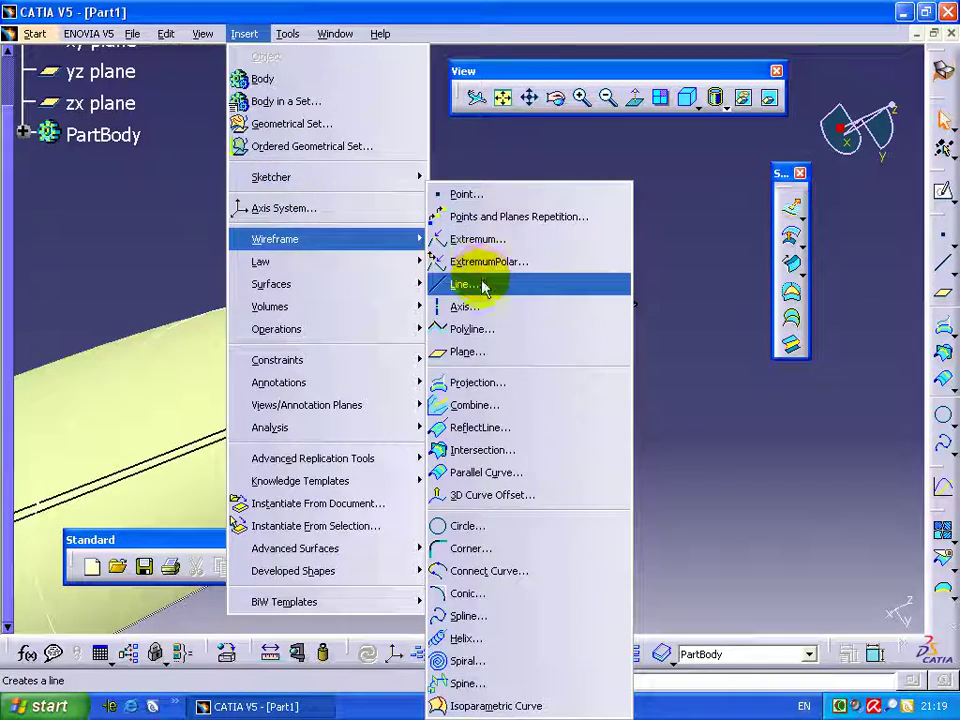
{"action": "left_click", "coordinate": [480, 284]}
{"action": "left_click", "coordinate": [518, 420]}
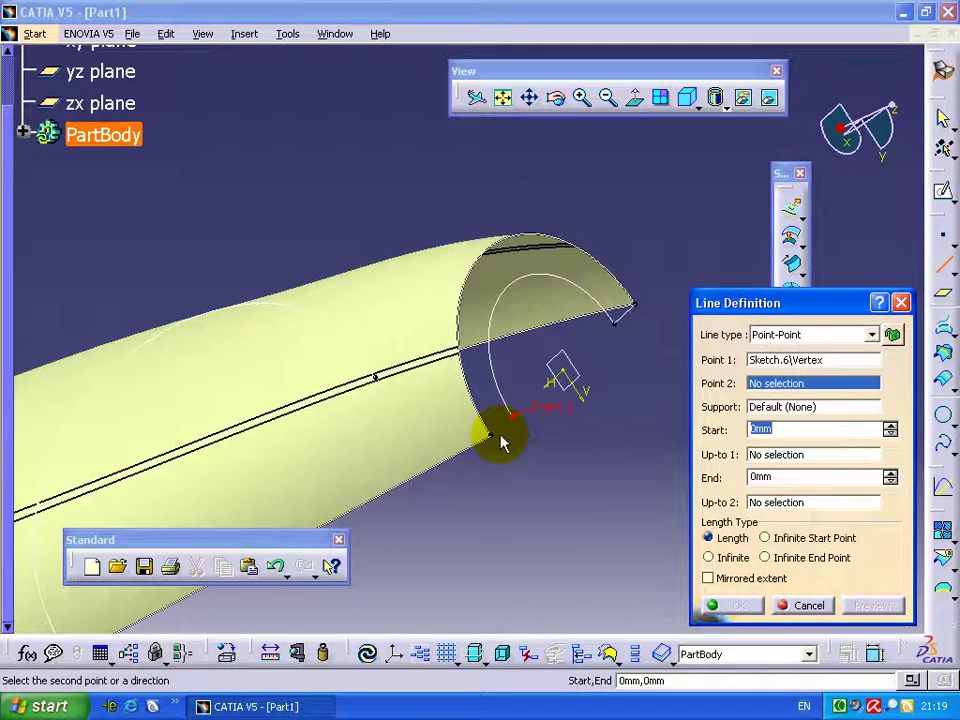
{"action": "left_click", "coordinate": [497, 443]}
{"action": "left_click", "coordinate": [738, 604]}
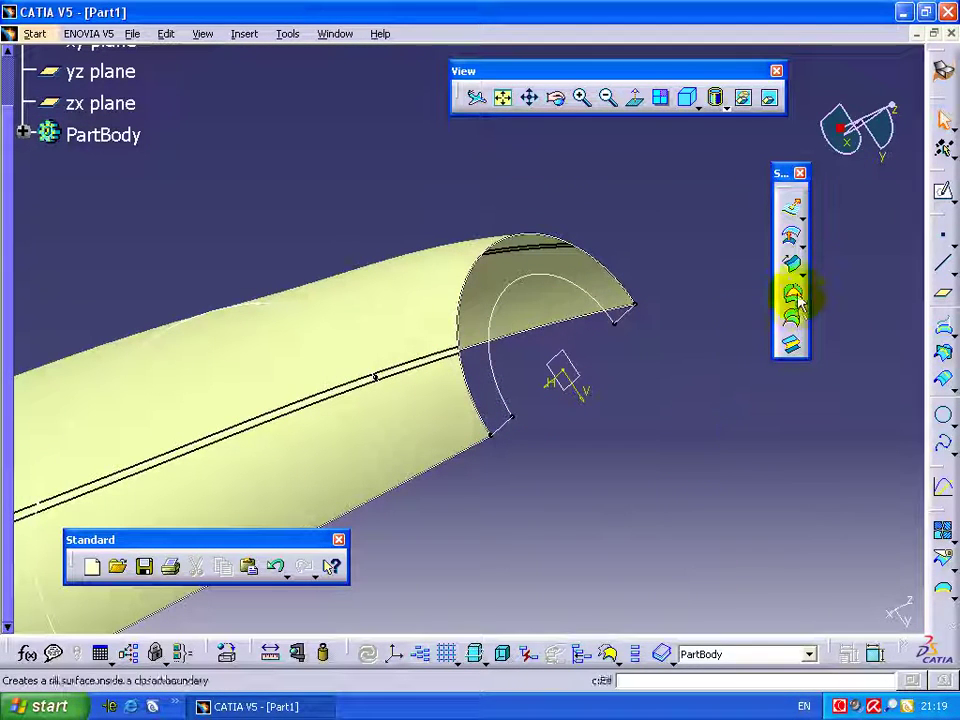
- Extrude Sketch.6 20 mm along Plane.3 into a half-cylinder surface
{"action": "left_click", "coordinate": [248, 35]}
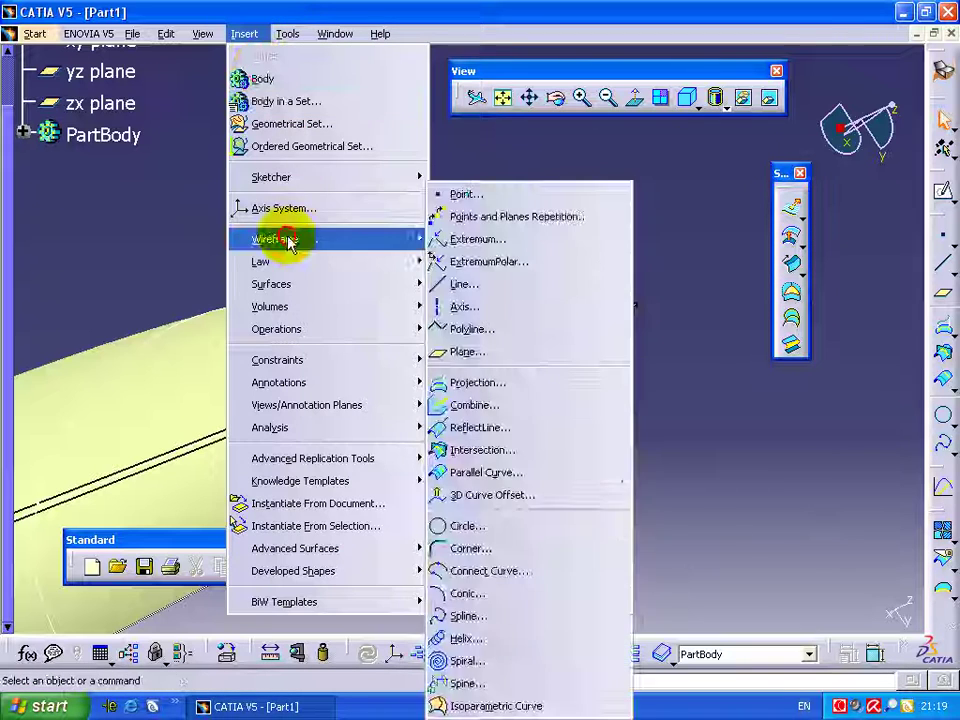
{"action": "left_click", "coordinate": [424, 288]}
{"action": "left_click", "coordinate": [461, 286]}
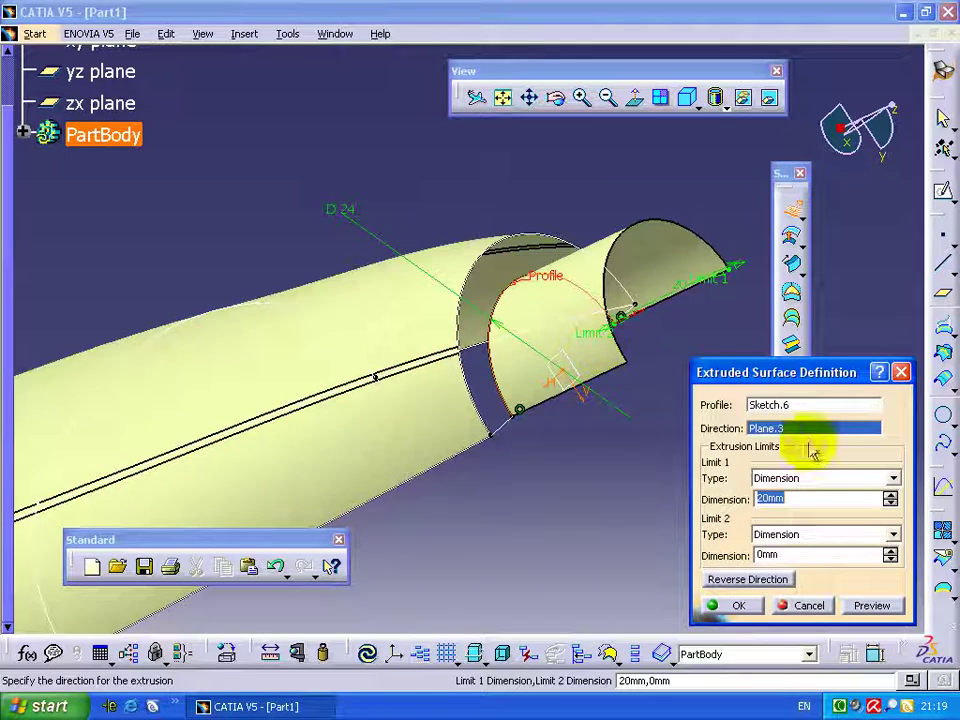
{"action": "left_click", "coordinate": [735, 607]}
{"action": "left_click", "coordinate": [244, 34]}
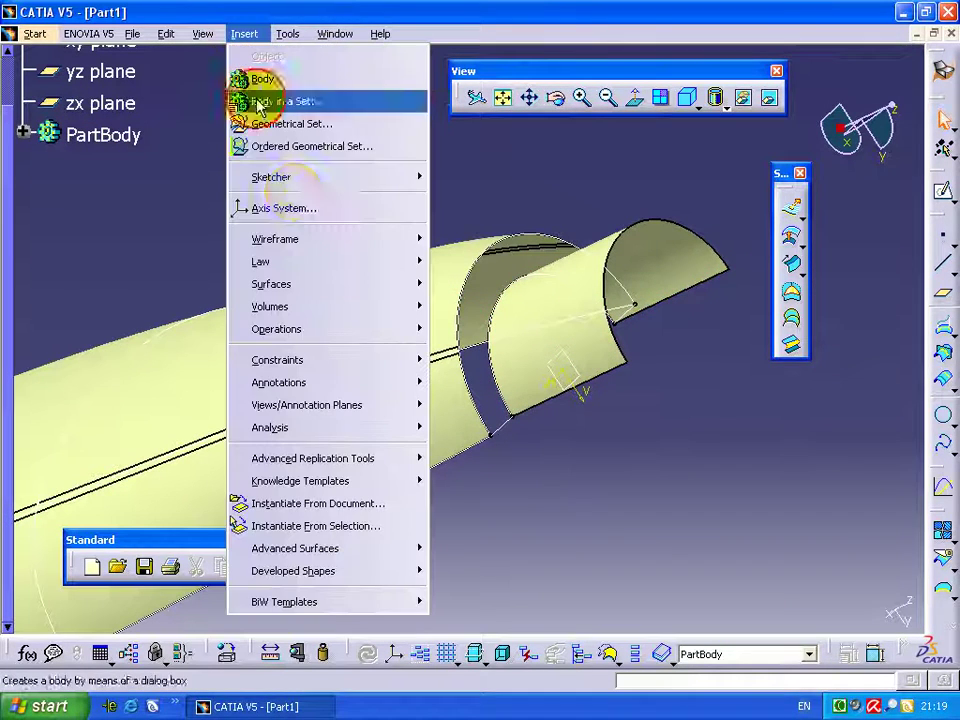
{"action": "mouse_move", "coordinate": [271, 284]}
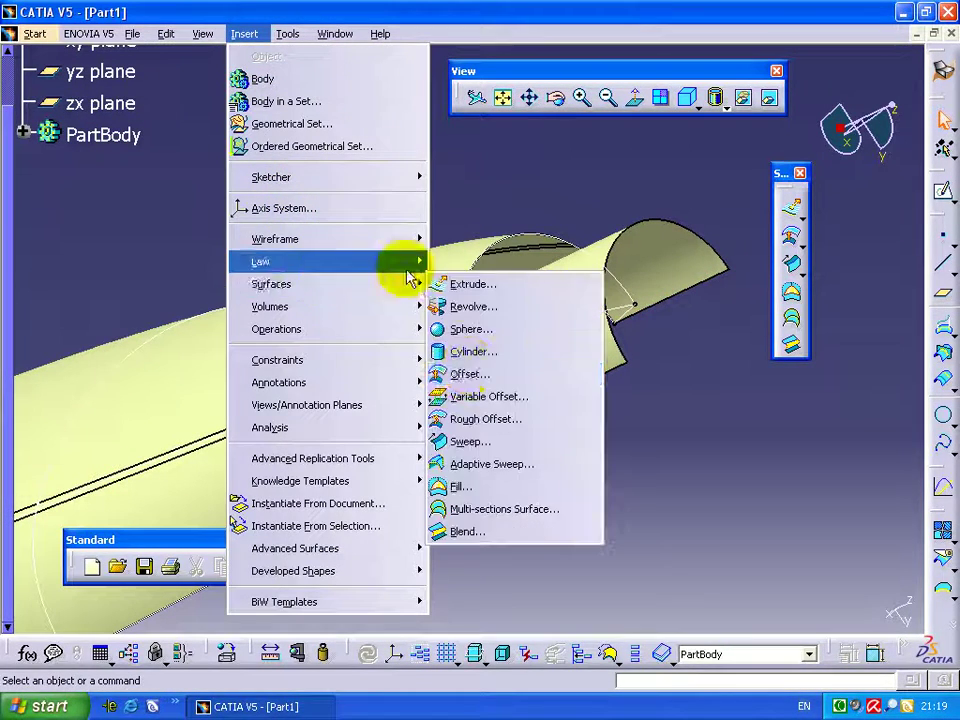
- Create a Fill surface bounded by Sketch.6, Line.2, Sketch.1 and Line.1
{"action": "left_click", "coordinate": [480, 484]}
{"action": "left_click", "coordinate": [504, 404]}
{"action": "left_click", "coordinate": [493, 415]}
{"action": "left_click", "coordinate": [482, 410]}
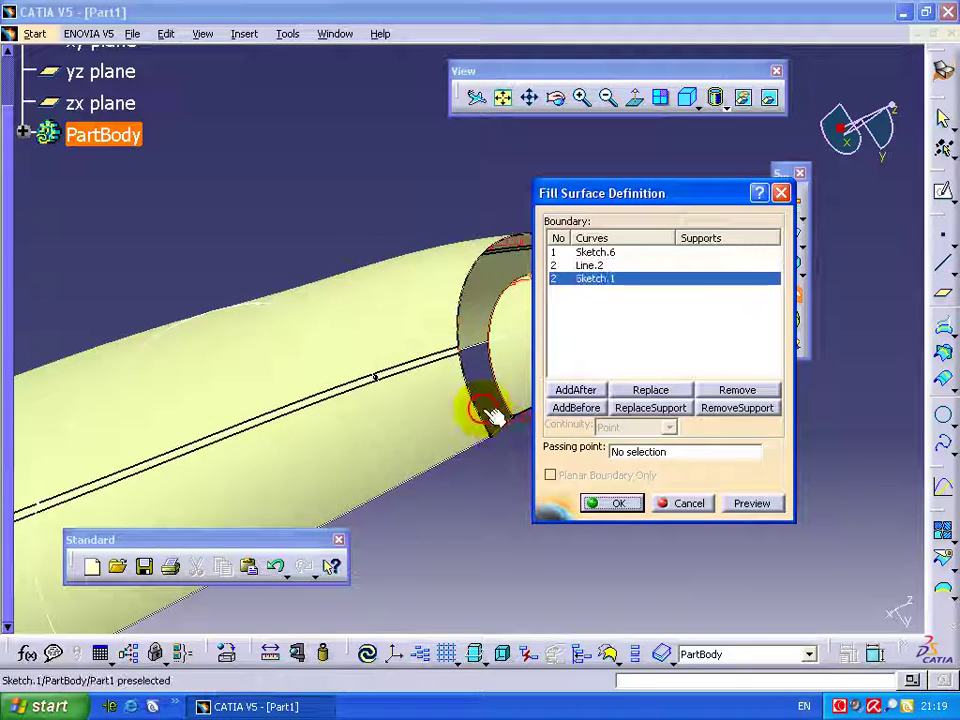
{"action": "middle_click_drag", "start_coordinate": [482, 410], "coordinate": [336, 336]}
{"action": "left_click", "coordinate": [363, 253]}
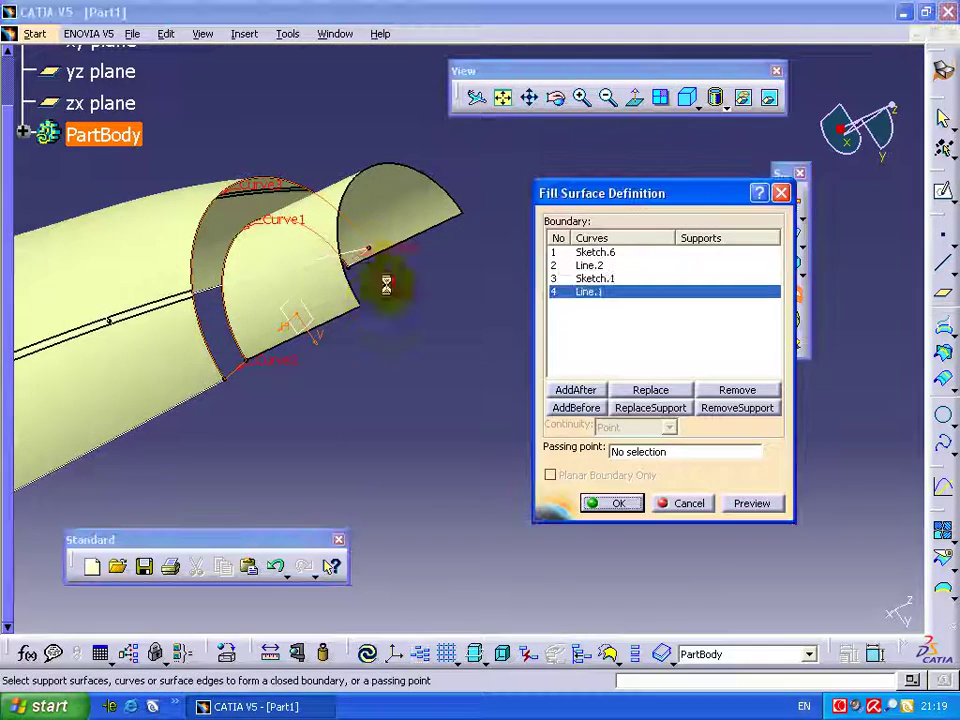
{"action": "left_click", "coordinate": [606, 503]}
{"action": "mouse_move", "coordinate": [444, 416]}
{"action": "middle_mouse_down"}
{"action": "mouse_move", "coordinate": [628, 259]}
{"action": "mouse_move", "coordinate": [280, 278]}
{"action": "mouse_move", "coordinate": [381, 261]}
{"action": "mouse_move", "coordinate": [579, 156]}
{"action": "mouse_move", "coordinate": [463, 165]}
{"action": "mouse_move", "coordinate": [440, 197]}
{"action": "middle_mouse_up"}
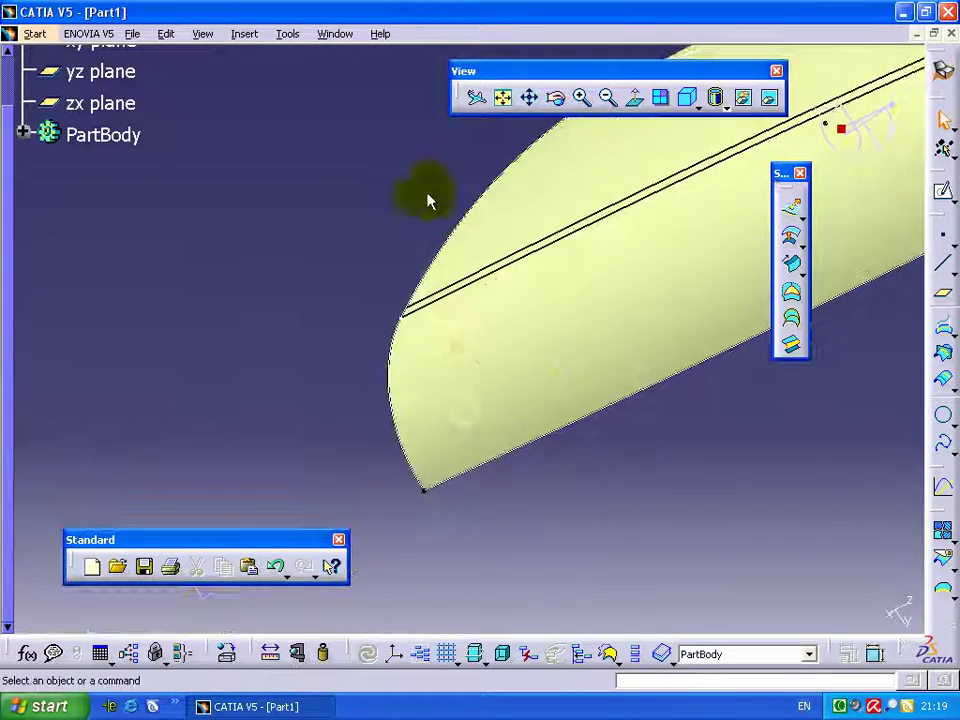
- Extrapolate Multi-sections Surface.1 tangentially by 18 mm from its Sketch.2 boundary
{"action": "left_click", "coordinate": [247, 38]}
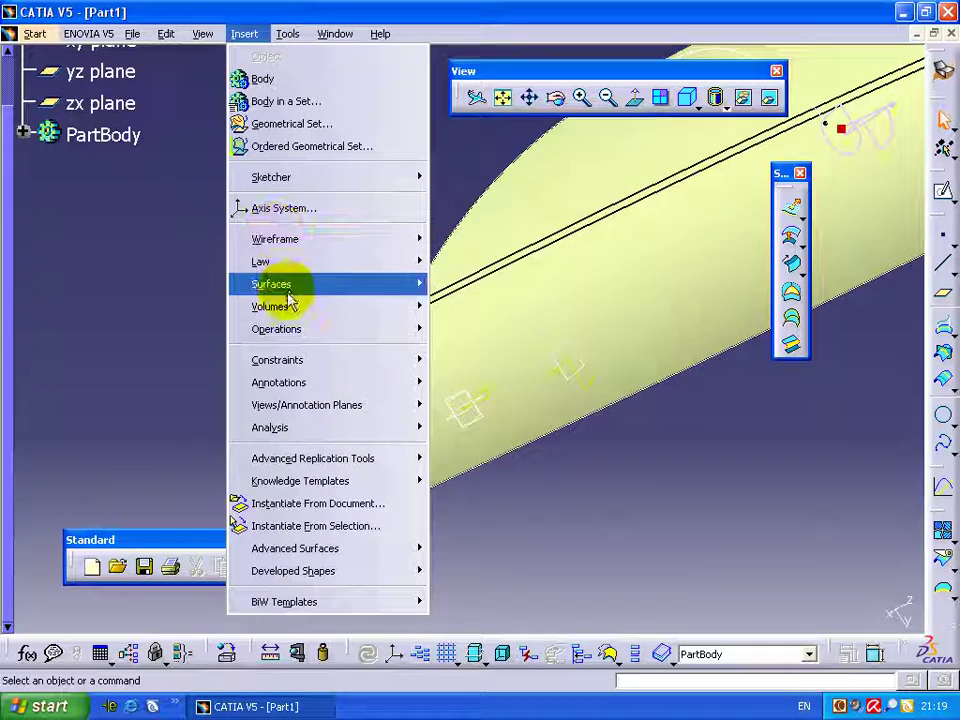
{"action": "mouse_move", "coordinate": [276, 329]}
{"action": "left_click", "coordinate": [466, 664]}
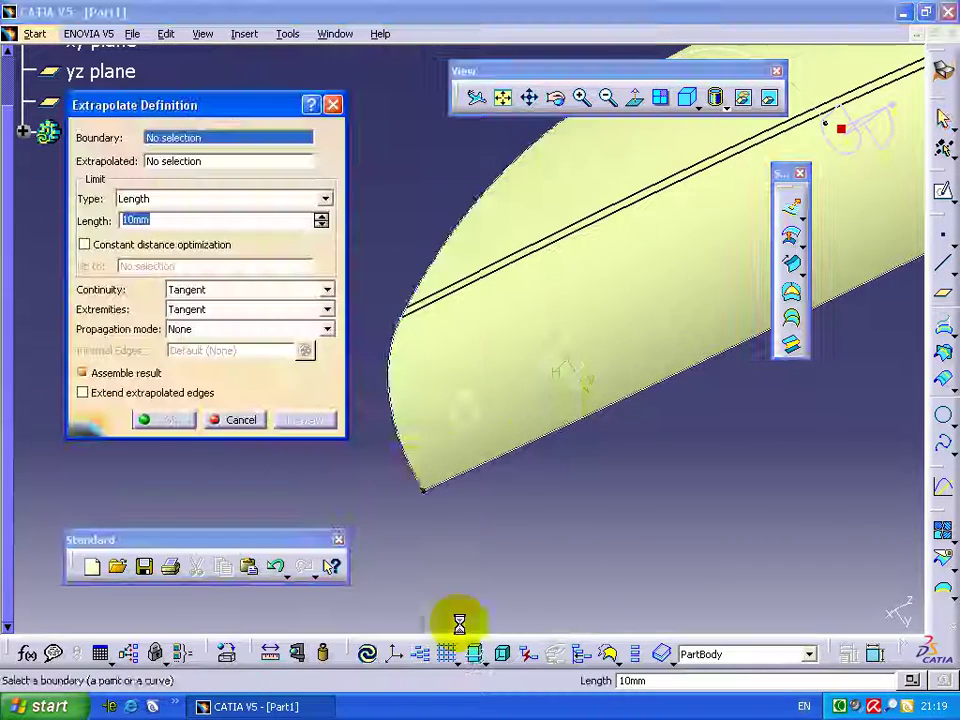
{"action": "left_click", "coordinate": [409, 472]}
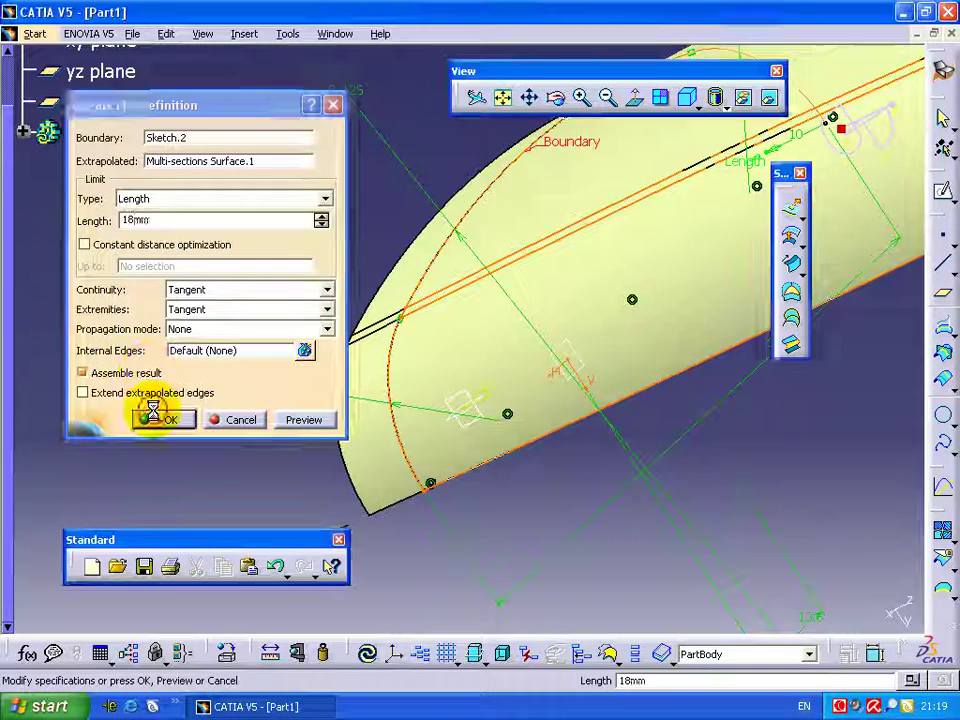
{"action": "middle_click_drag", "start_coordinate": [245, 378], "coordinate": [336, 280]}
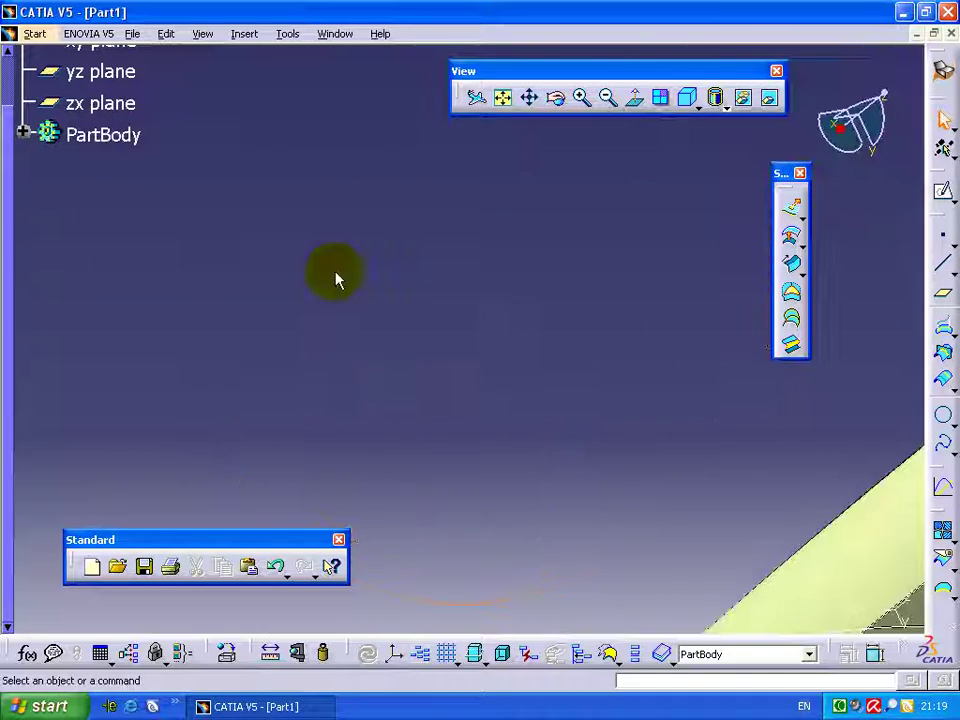
{"action": "left_click", "coordinate": [506, 100]}
- Draw Line.3 across the base between the two bottom corners of the extension
{"action": "mouse_move", "coordinate": [491, 197]}
{"action": "middle_mouse_down"}
{"action": "mouse_move", "coordinate": [454, 229]}
{"action": "mouse_move", "coordinate": [336, 146]}
{"action": "middle_mouse_up"}
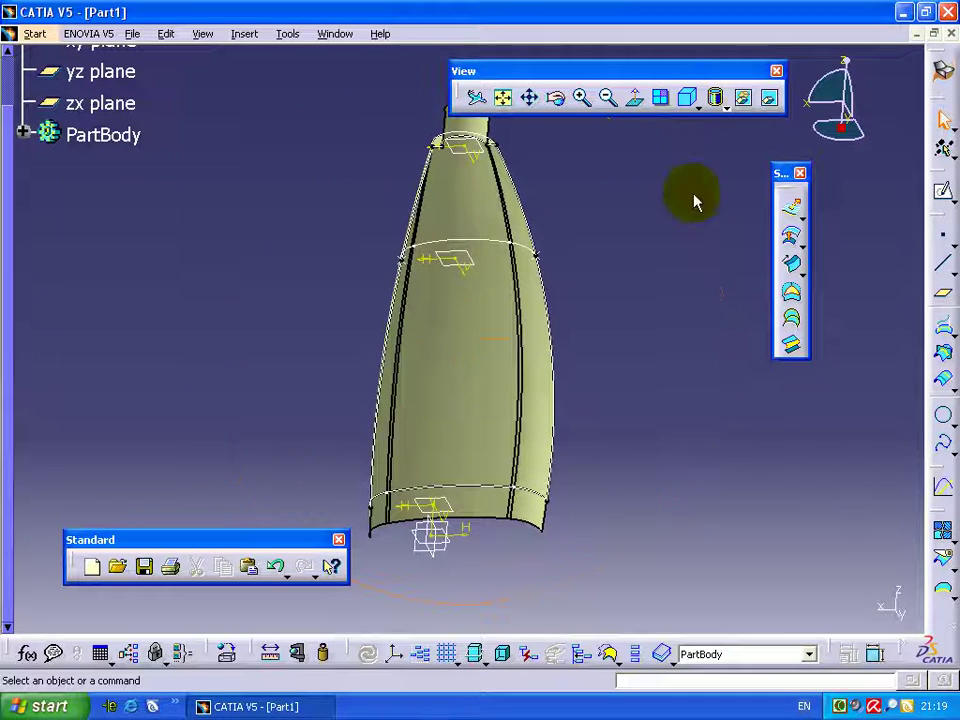
{"action": "left_click", "coordinate": [244, 34]}
{"action": "mouse_move", "coordinate": [275, 239]}
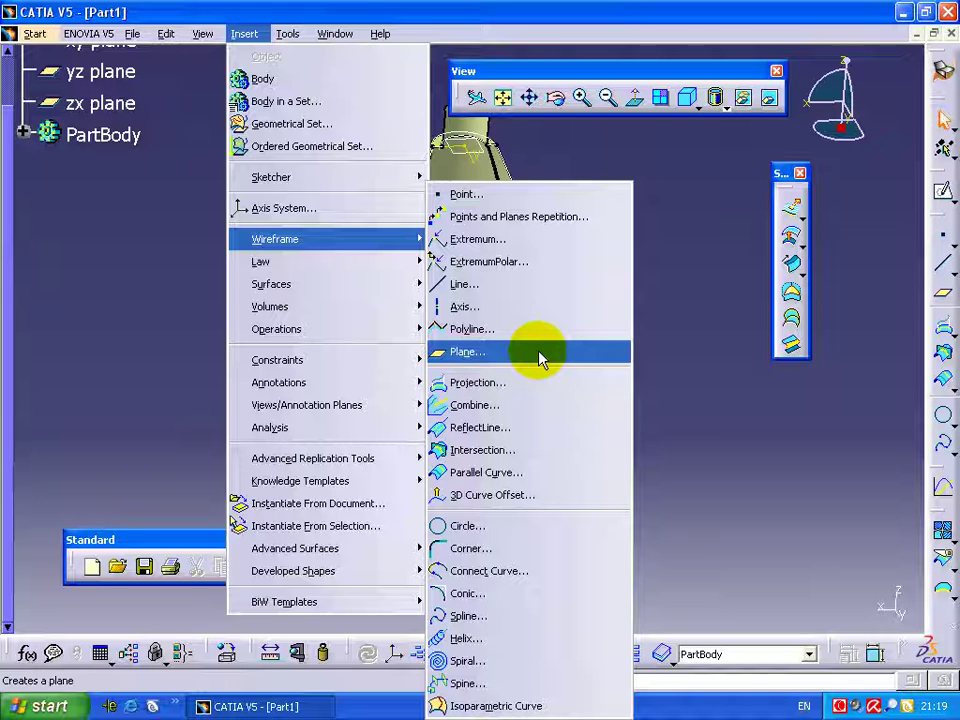
{"action": "left_click", "coordinate": [495, 282]}
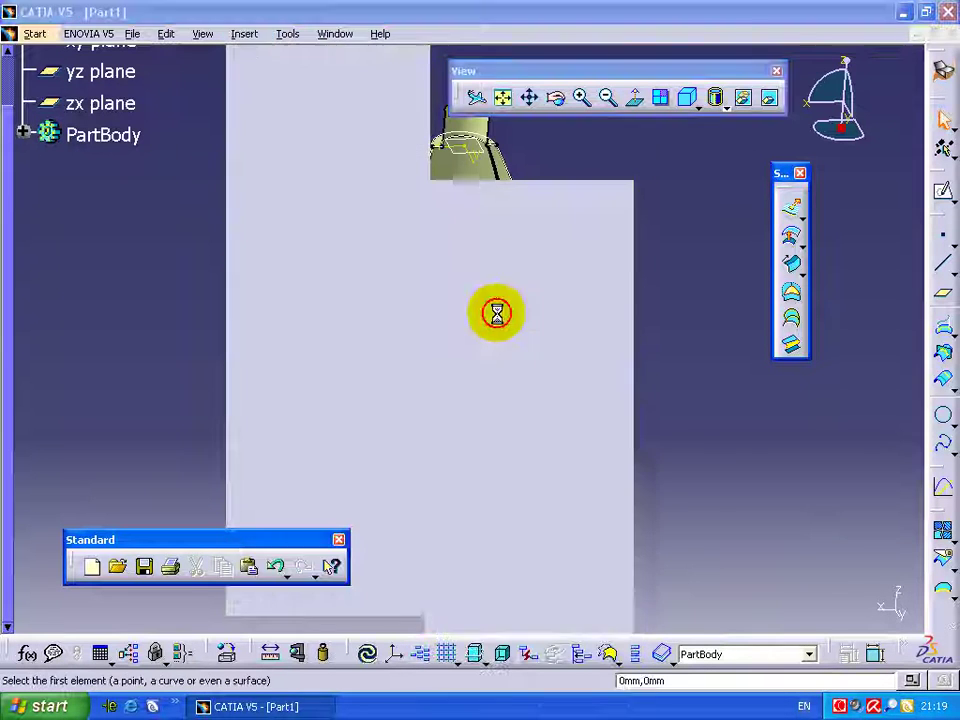
{"action": "left_click", "coordinate": [372, 535]}
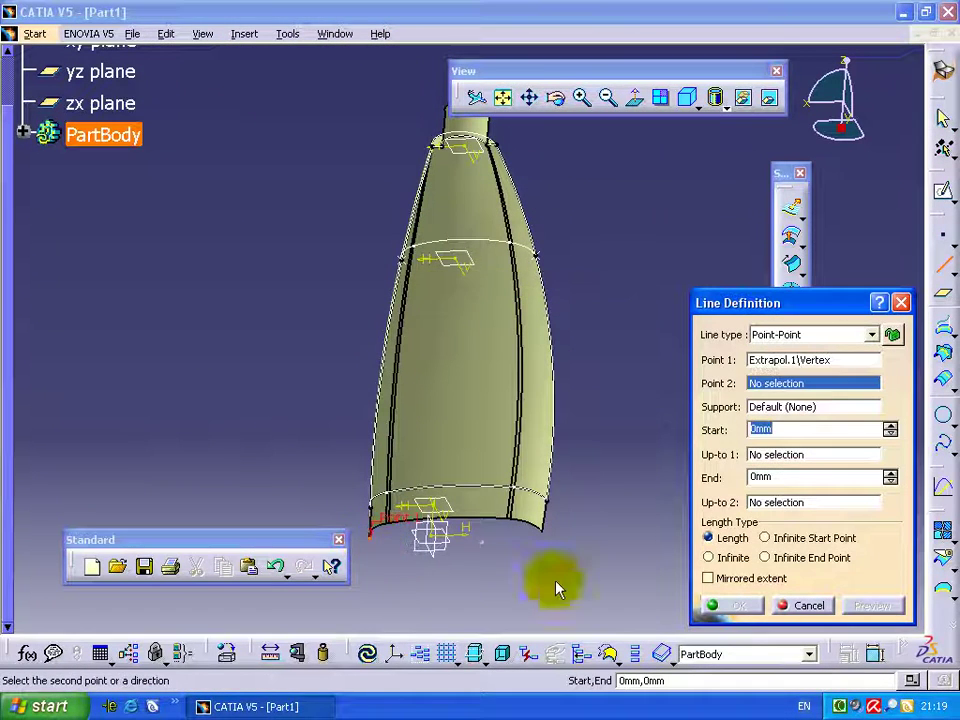
{"action": "left_click", "coordinate": [544, 539]}
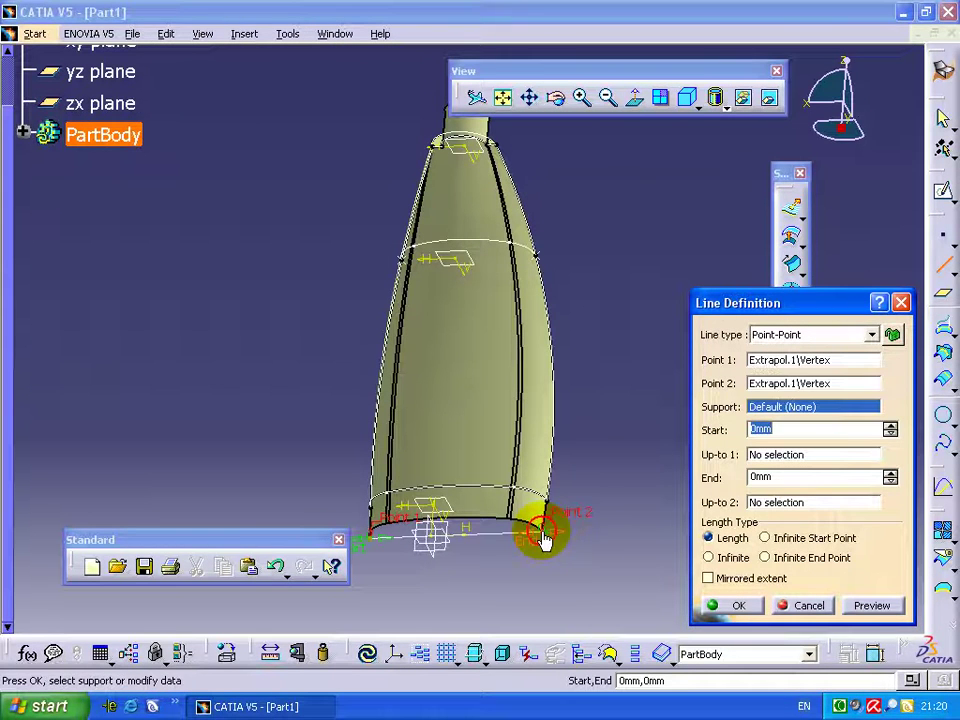
{"action": "left_click", "coordinate": [736, 607]}
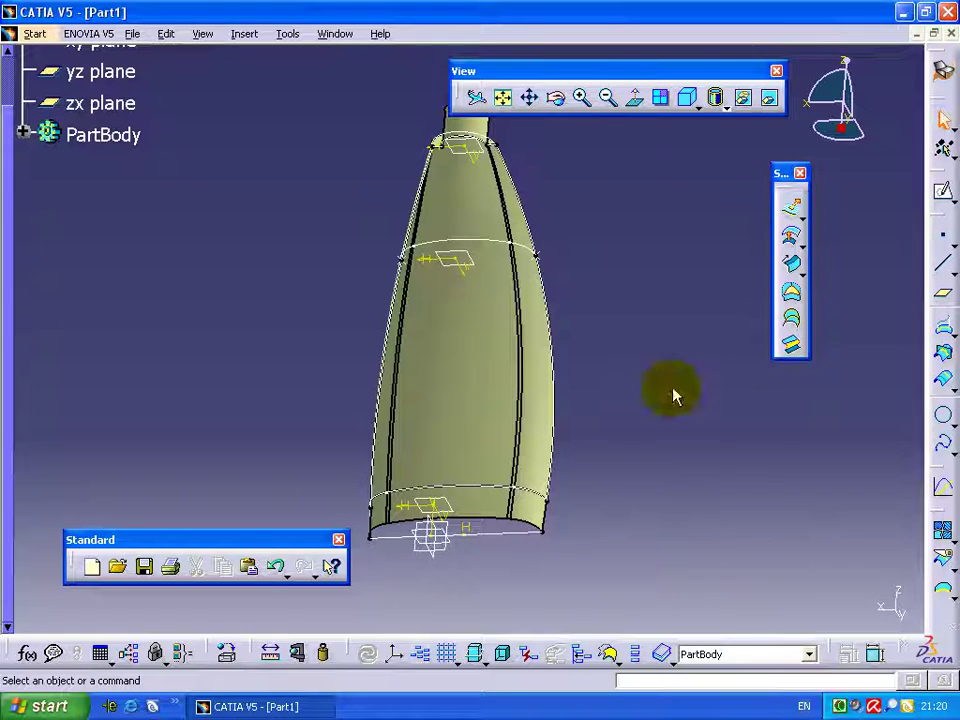
- Create a fill surface bounded by the three Extrapol.1 edges and Line.3
{"action": "left_click", "coordinate": [794, 298]}
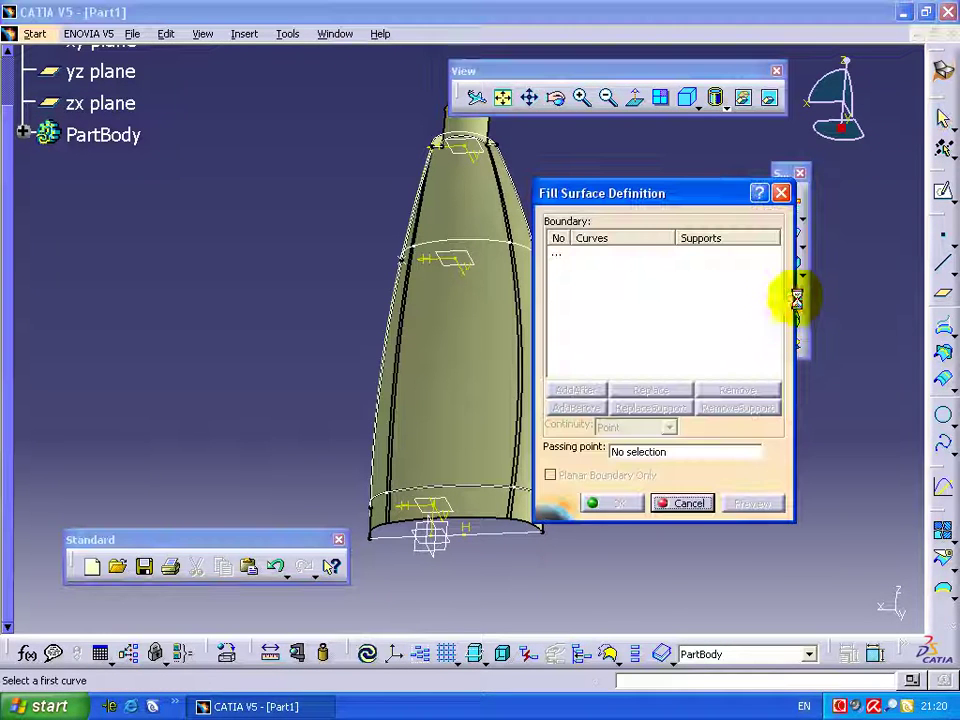
{"action": "left_click", "coordinate": [535, 533]}
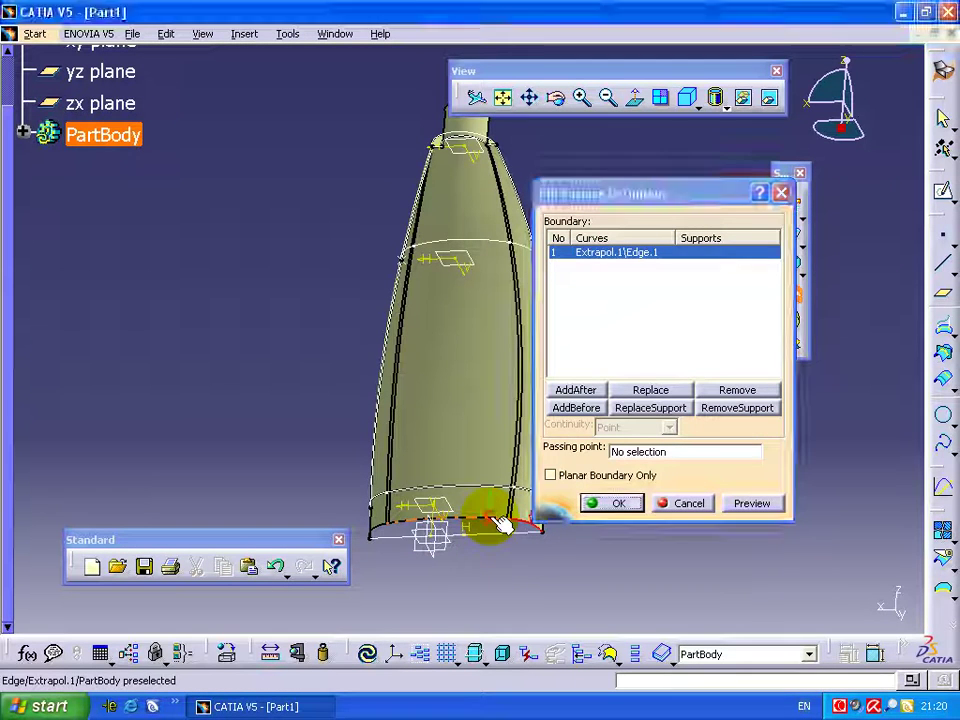
{"action": "left_click", "coordinate": [500, 521]}
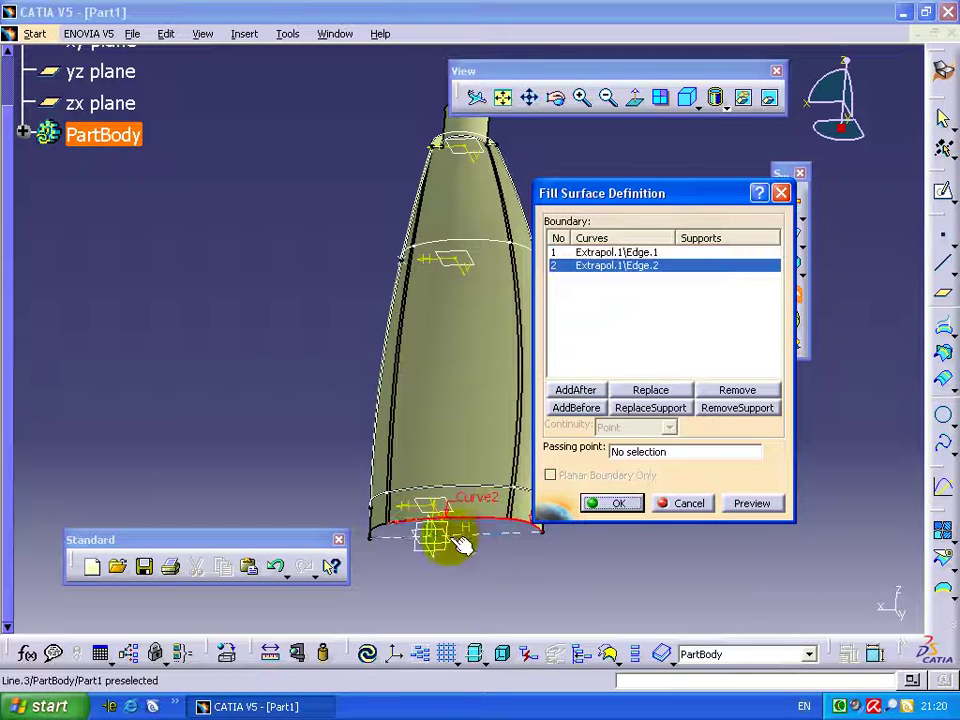
{"action": "left_click", "coordinate": [389, 534]}
{"action": "left_click", "coordinate": [400, 543]}
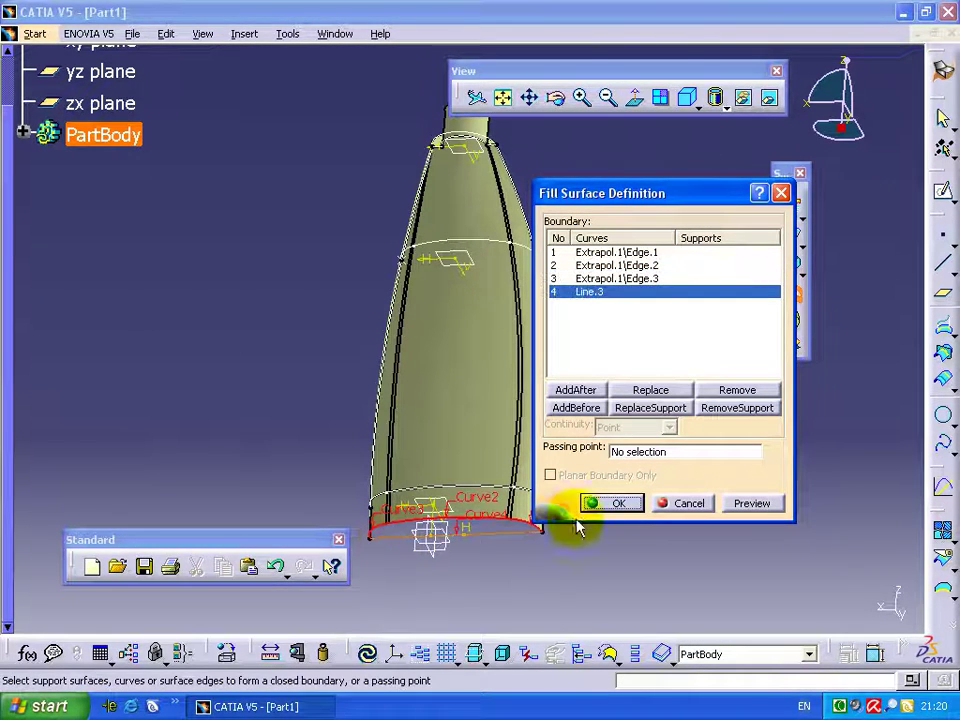
{"action": "left_click", "coordinate": [608, 502]}
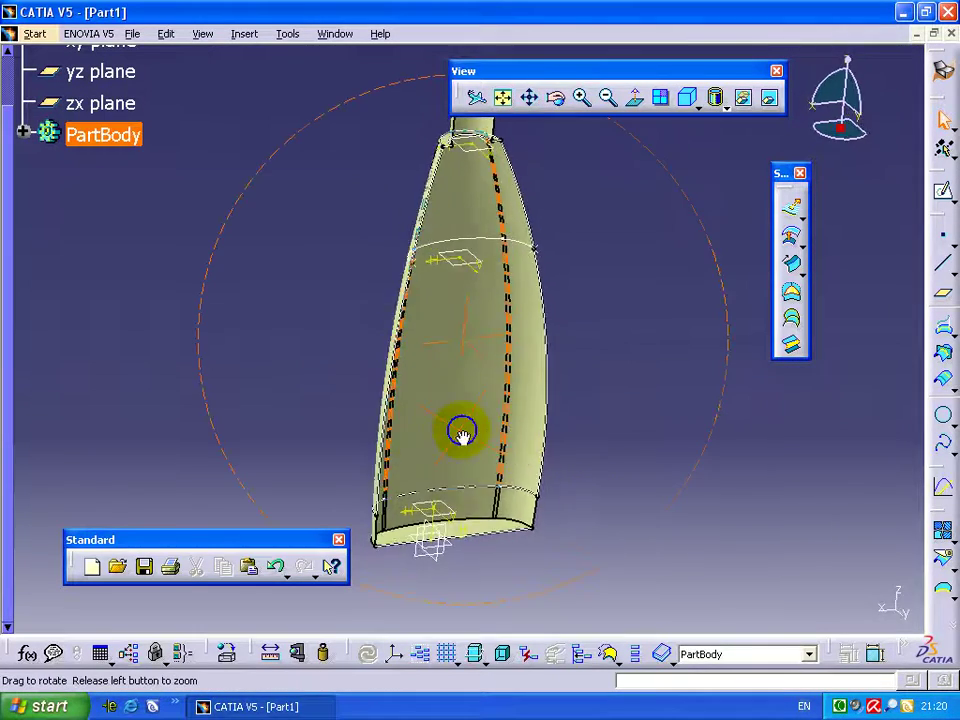
{"action": "middle_click_drag", "start_coordinate": [428, 452], "coordinate": [799, 439]}
{"action": "mouse_move", "coordinate": [489, 461]}
{"action": "middle_mouse_down"}
{"action": "mouse_move", "coordinate": [585, 395]}
{"action": "mouse_move", "coordinate": [561, 343]}
{"action": "mouse_move", "coordinate": [500, 482]}
{"action": "mouse_move", "coordinate": [521, 443]}
{"action": "mouse_move", "coordinate": [611, 369]}
{"action": "mouse_move", "coordinate": [542, 414]}
{"action": "mouse_move", "coordinate": [572, 328]}
{"action": "mouse_move", "coordinate": [523, 409]}
{"action": "mouse_move", "coordinate": [542, 336]}
{"action": "mouse_move", "coordinate": [491, 246]}
{"action": "mouse_move", "coordinate": [420, 193]}
{"action": "middle_mouse_up"}
- Join Fill.2 and Extrapol.1 into one surface
{"action": "left_click", "coordinate": [244, 36]}
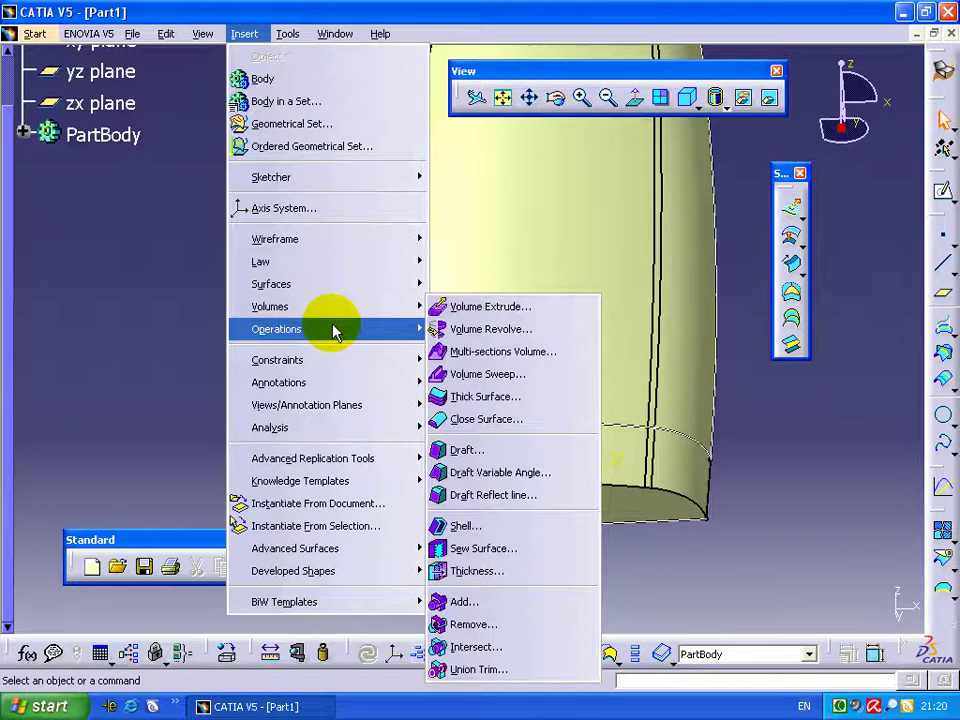
{"action": "mouse_move", "coordinate": [276, 329]}
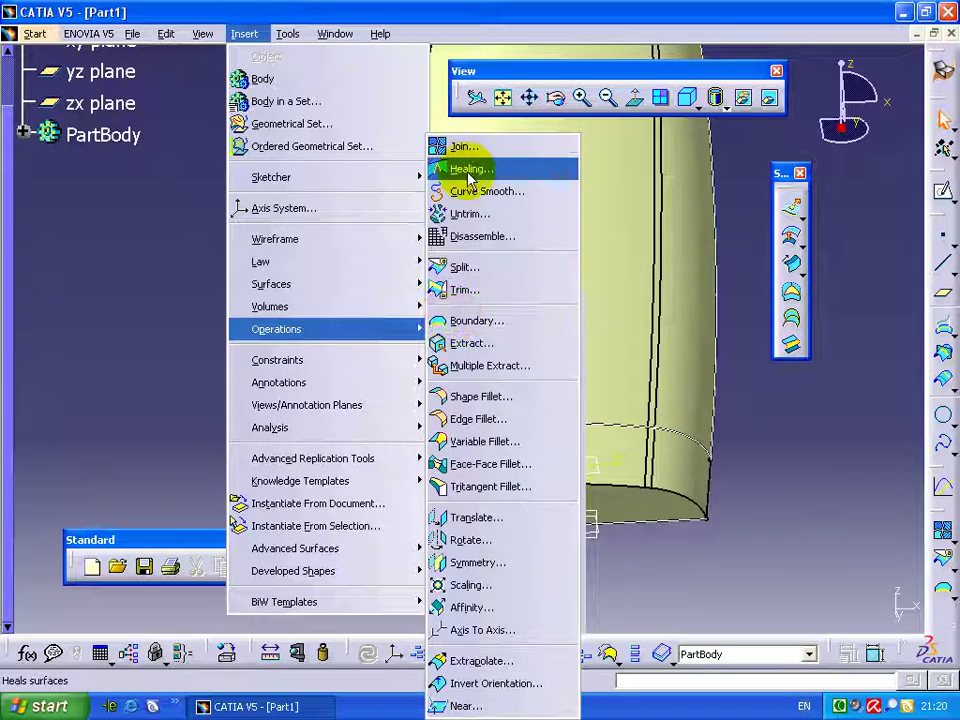
{"action": "left_click", "coordinate": [463, 146]}
{"action": "left_click", "coordinate": [438, 522]}
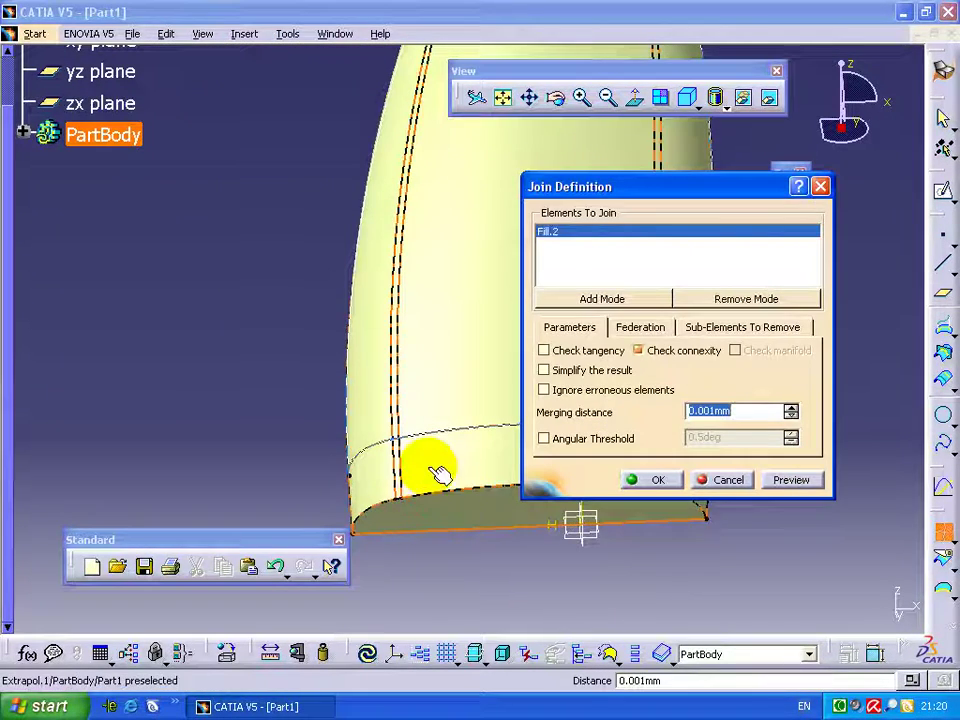
{"action": "left_click", "coordinate": [435, 463]}
{"action": "left_click", "coordinate": [636, 479]}
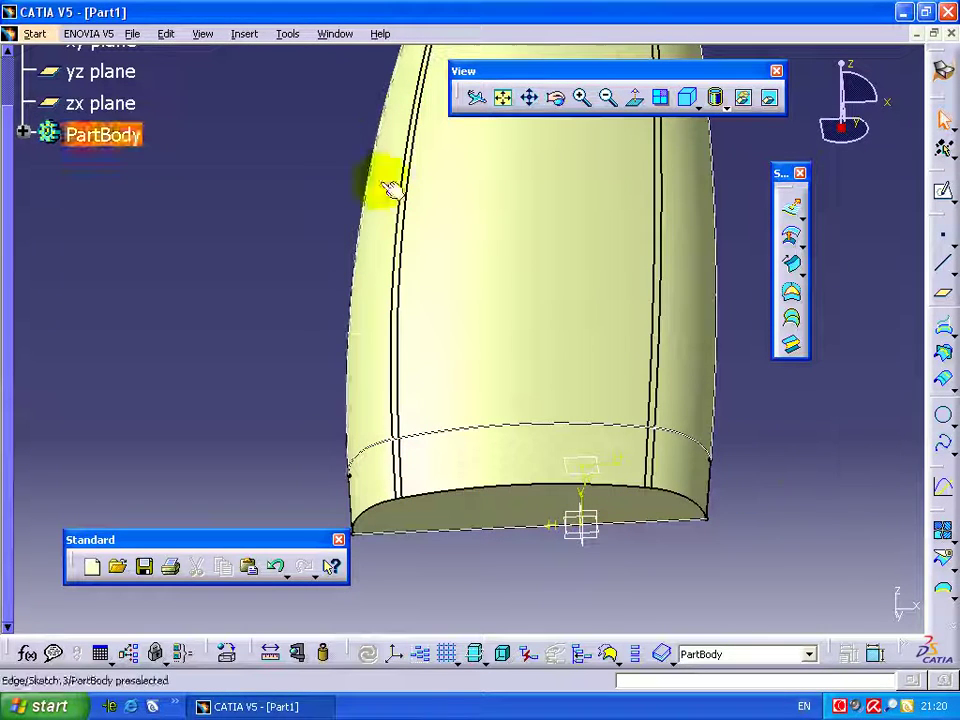
{"action": "left_click", "coordinate": [248, 33]}
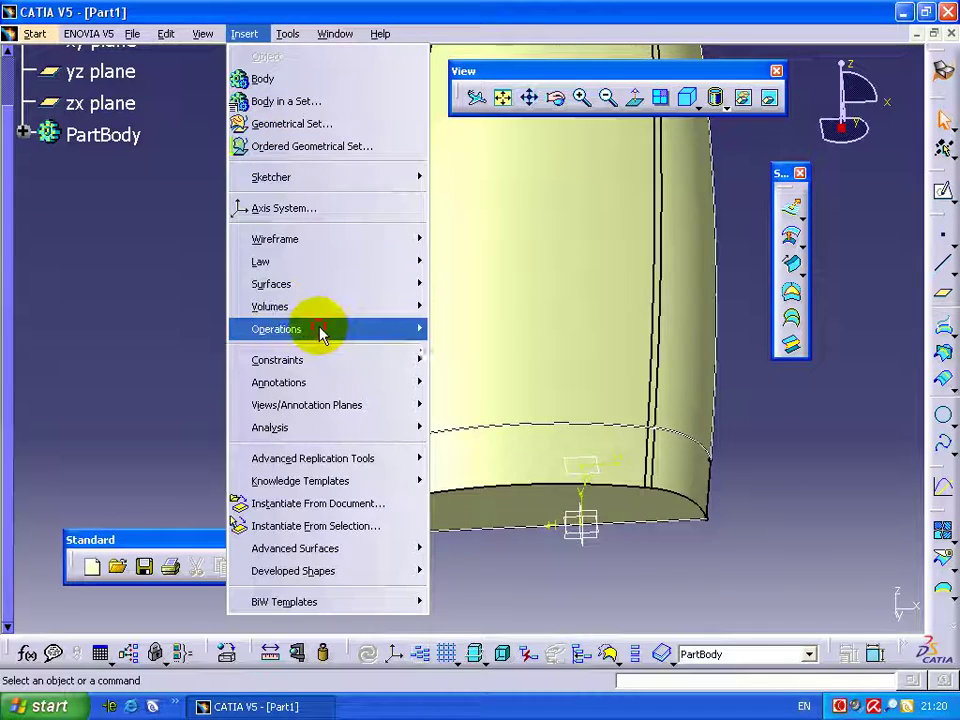
{"action": "mouse_move", "coordinate": [276, 329]}
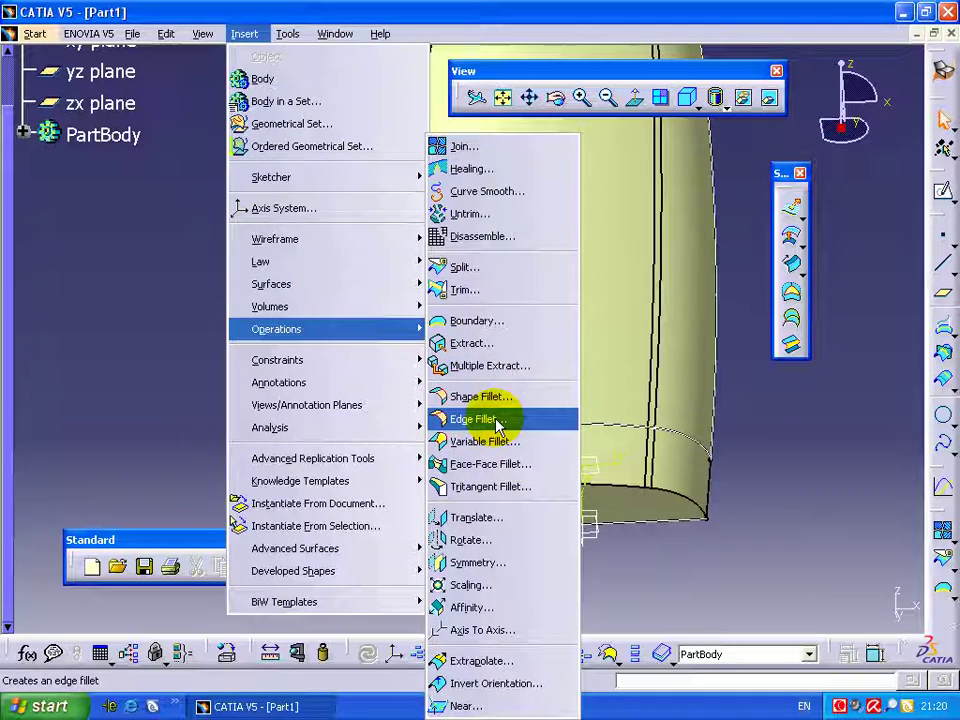
- Start a variable-radius fillet on the bottle's bottom edge instead of a constant one
{"action": "left_click", "coordinate": [497, 422]}
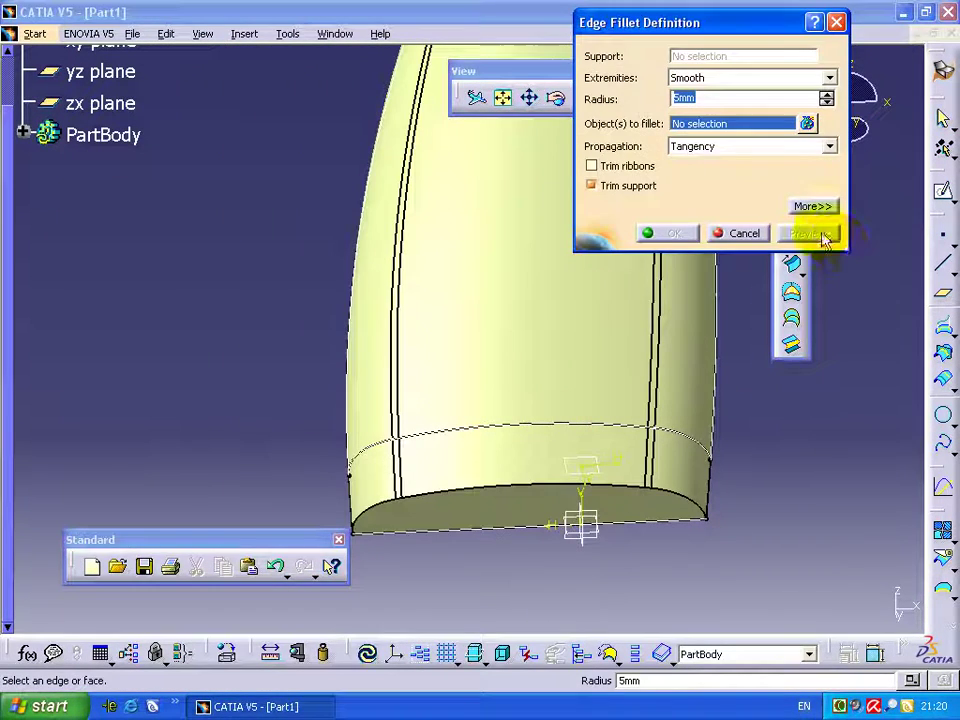
{"action": "left_click", "coordinate": [742, 230]}
{"action": "left_click", "coordinate": [236, 34]}
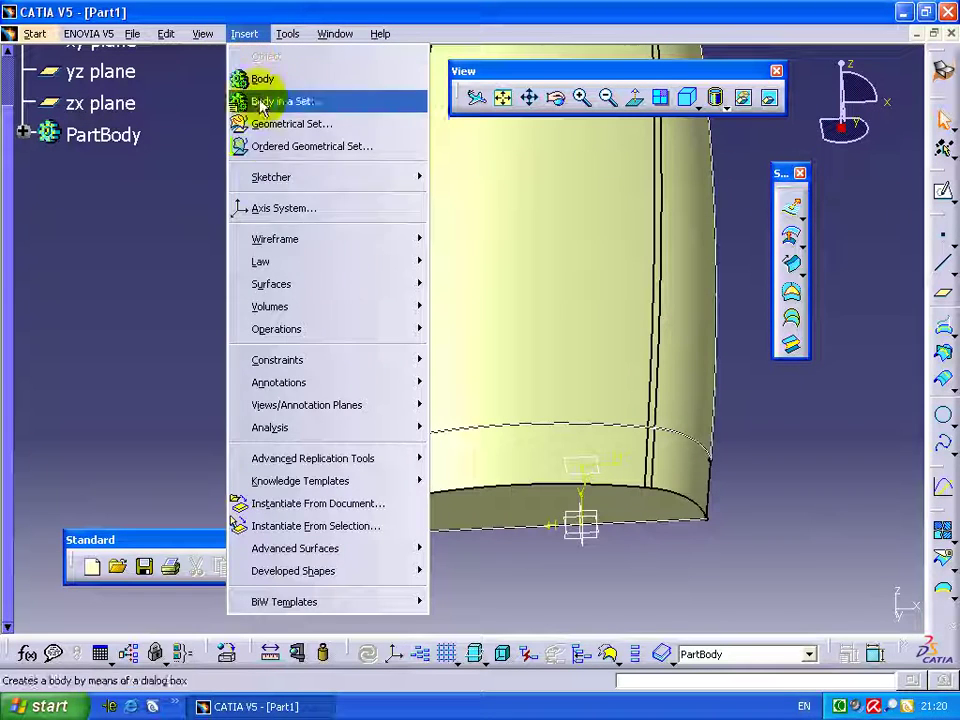
{"action": "mouse_move", "coordinate": [276, 329]}
{"action": "left_click", "coordinate": [484, 452]}
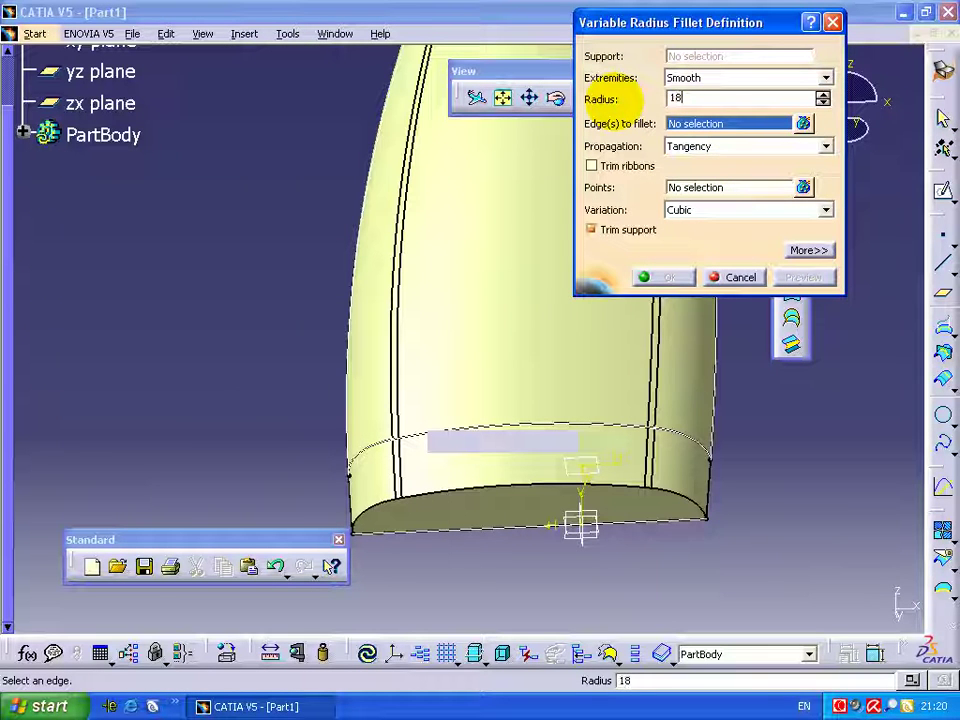
{"action": "left_click", "coordinate": [491, 487]}
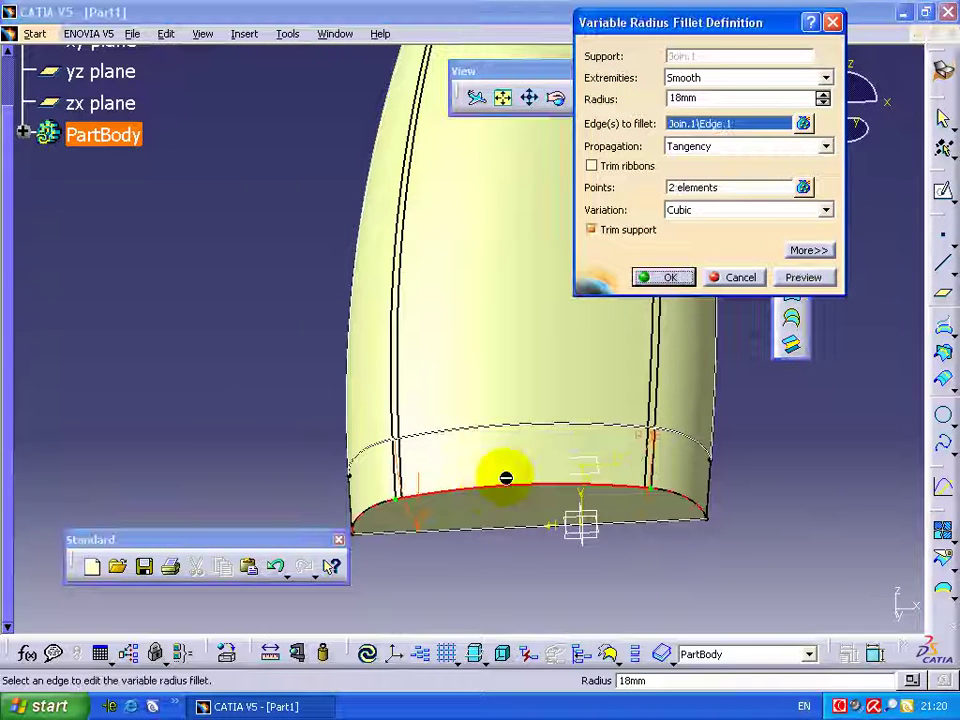
- Clear the fillet's two existing radius points from the point list
{"action": "right_click", "coordinate": [642, 440]}
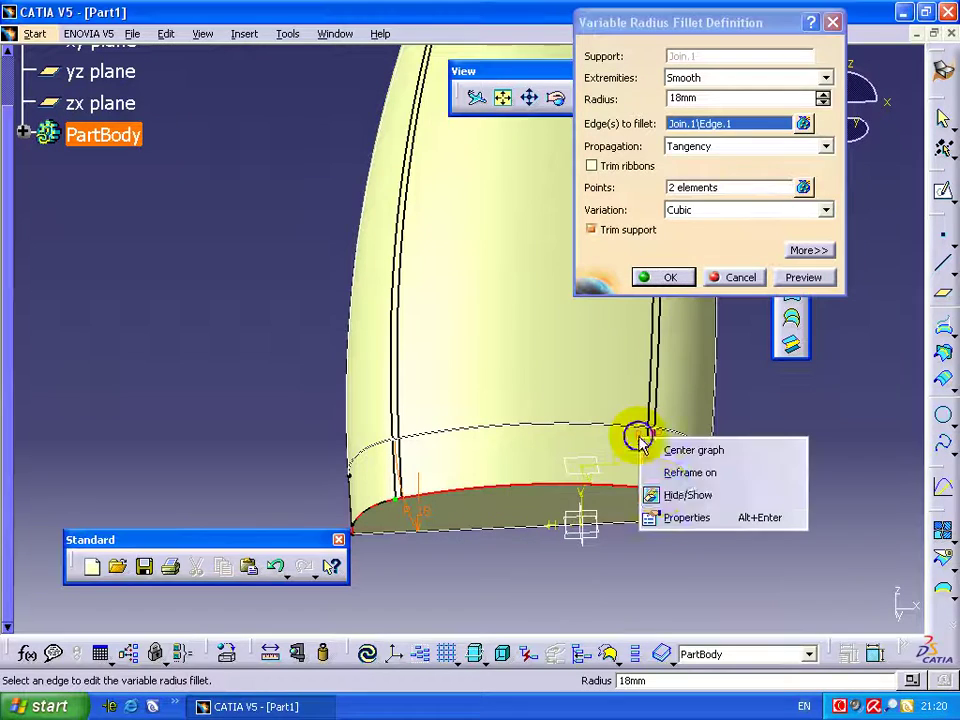
{"action": "left_click", "coordinate": [718, 190]}
{"action": "left_click", "coordinate": [718, 187]}
{"action": "right_click", "coordinate": [722, 188]}
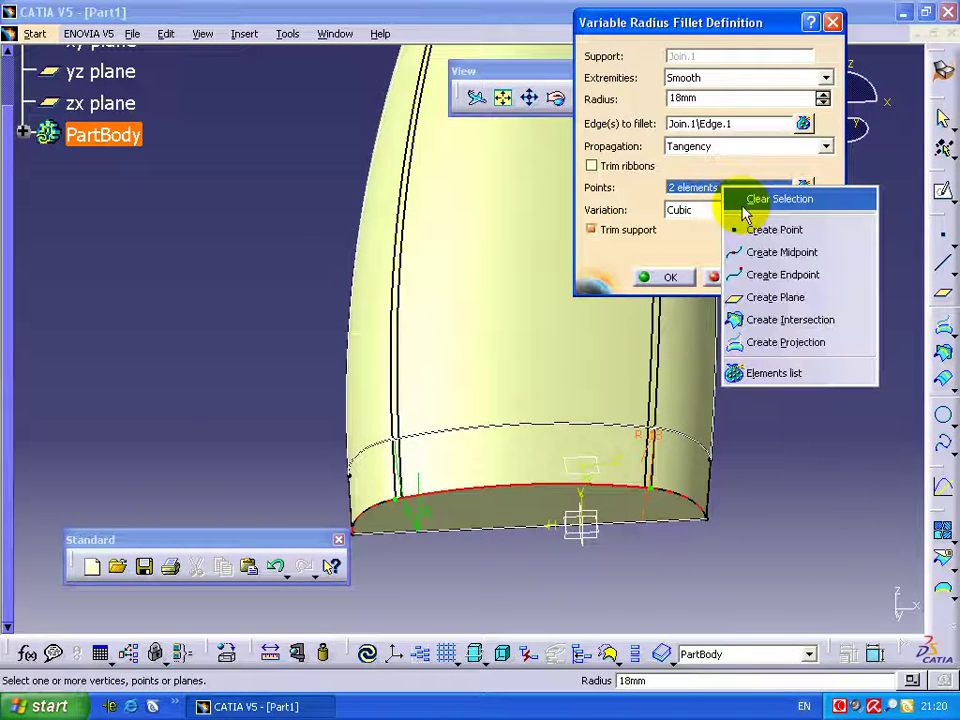
{"action": "left_click", "coordinate": [805, 187]}
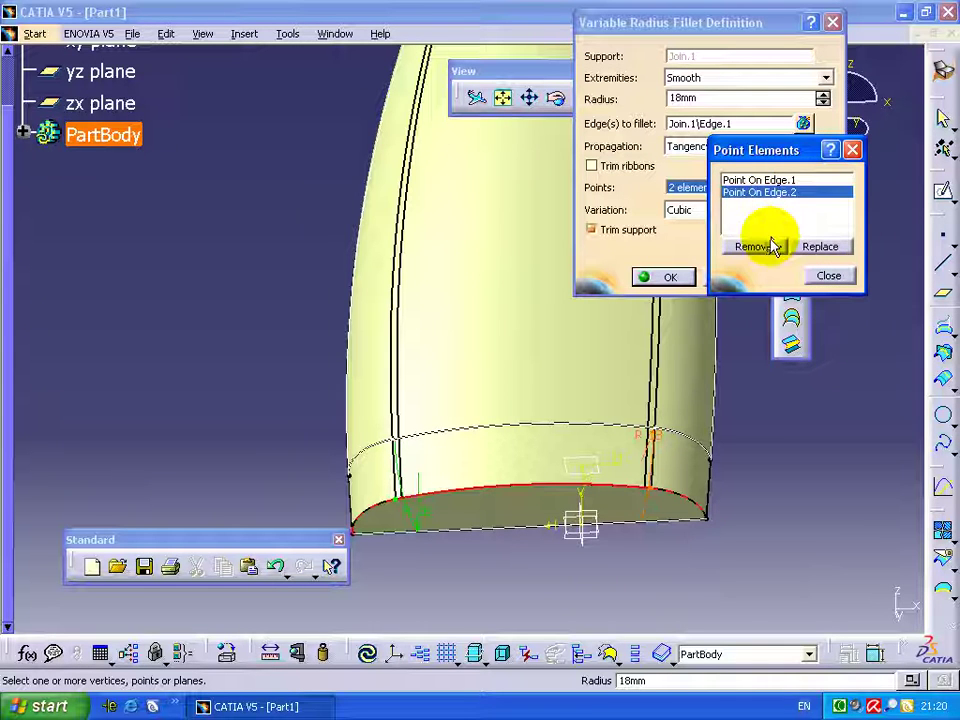
{"action": "left_click", "coordinate": [765, 249]}
{"action": "left_click", "coordinate": [755, 247]}
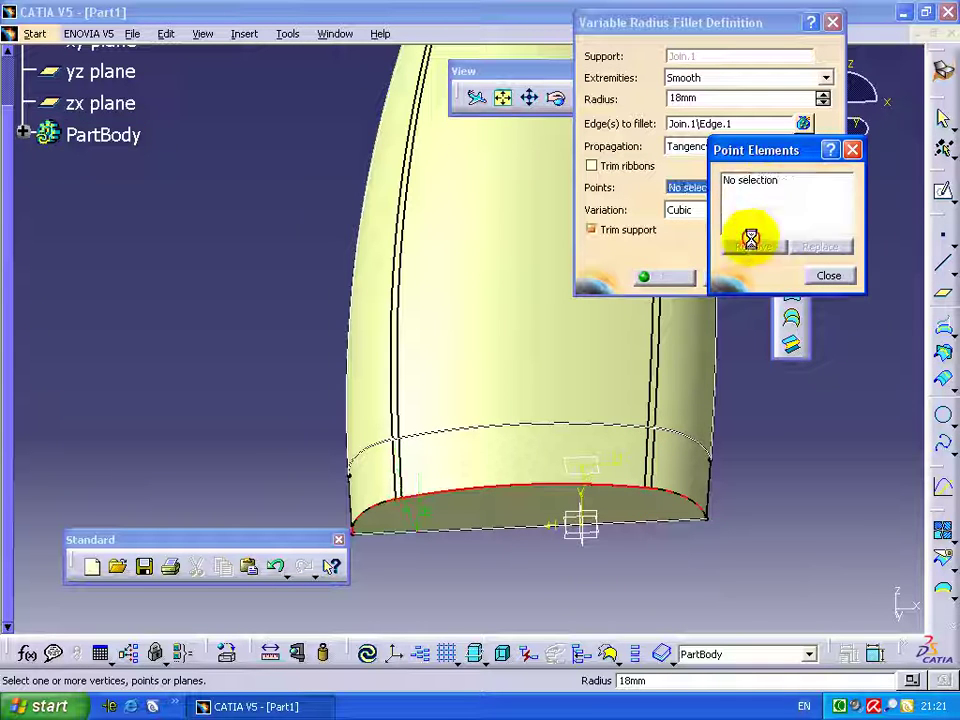
{"action": "left_click", "coordinate": [826, 279]}
- Add radius points at both edge endpoints and at the bottom edge's midpoint
{"action": "right_click", "coordinate": [723, 193]}
{"action": "left_click", "coordinate": [745, 226]}
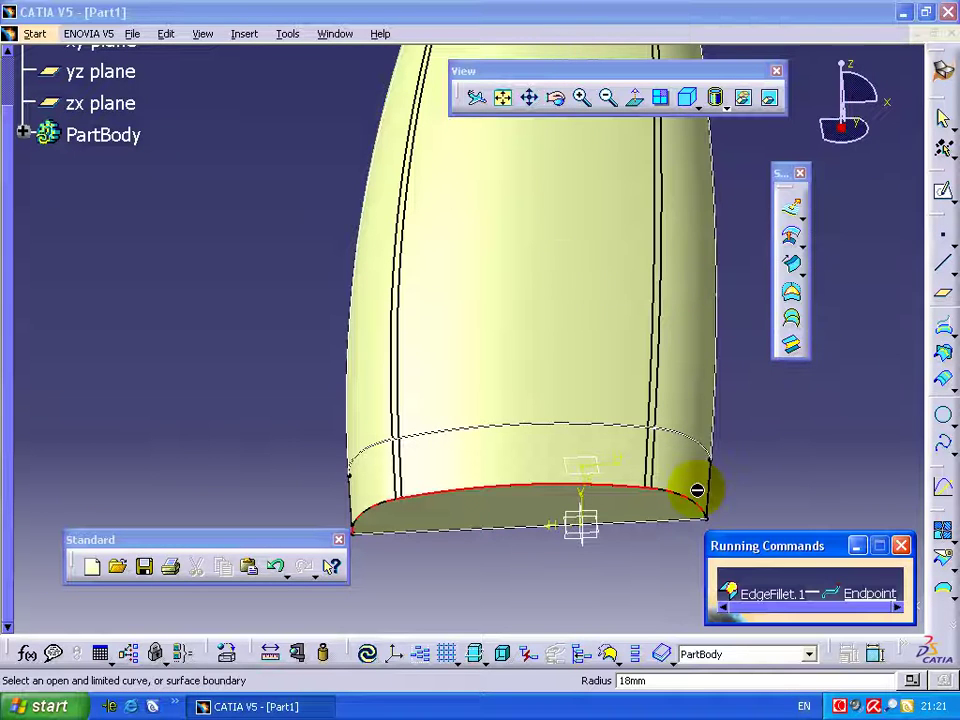
{"action": "left_click", "coordinate": [716, 510]}
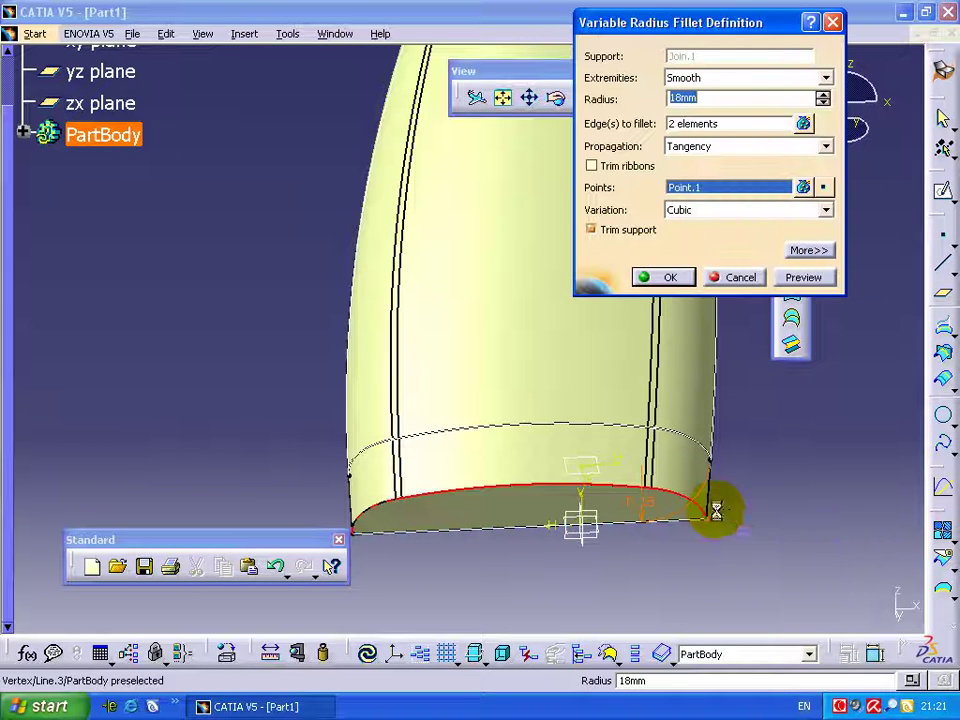
{"action": "right_click", "coordinate": [703, 193]}
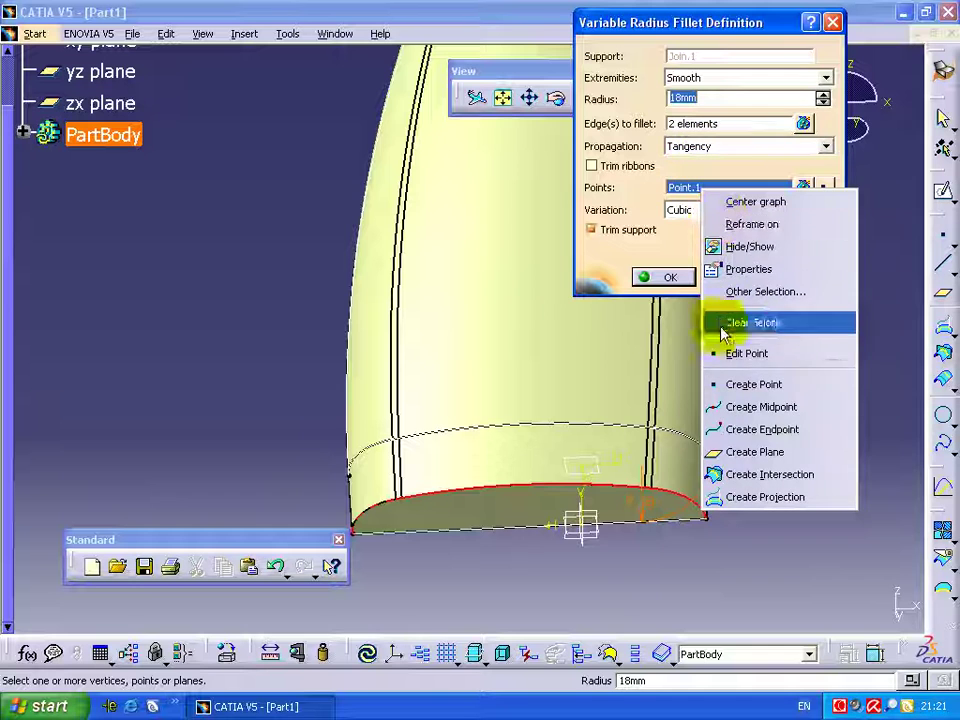
{"action": "left_click", "coordinate": [722, 429]}
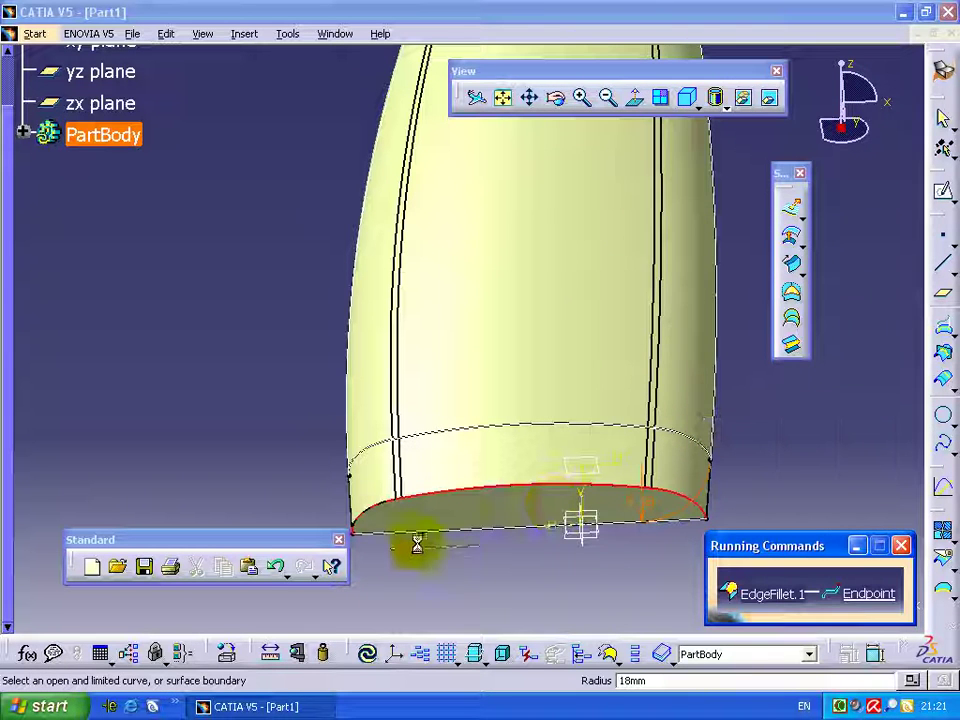
{"action": "left_click", "coordinate": [368, 541]}
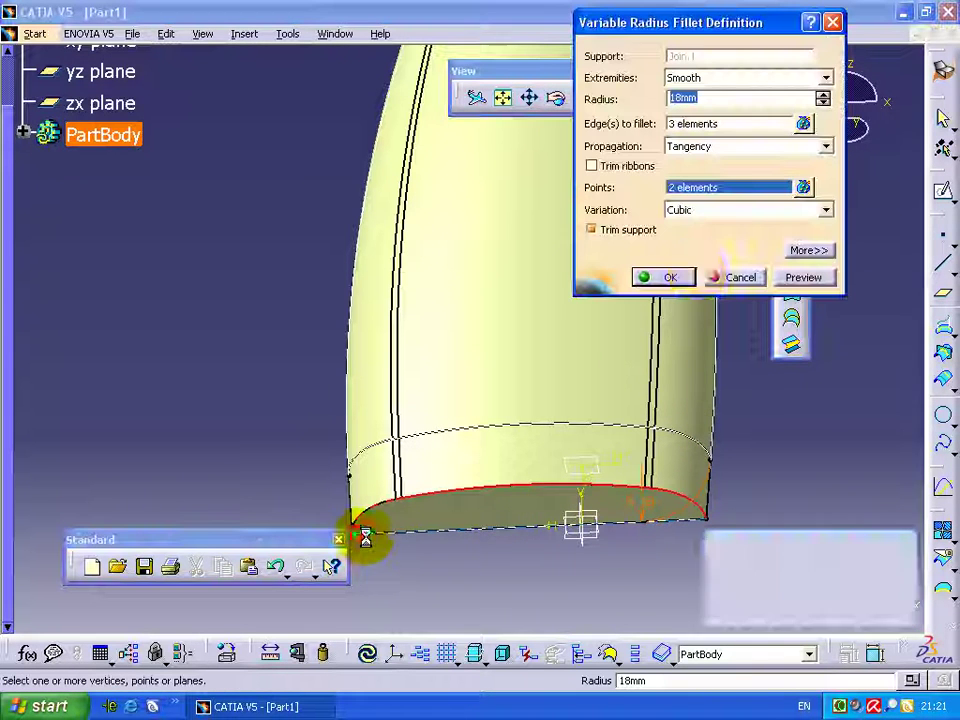
{"action": "right_click", "coordinate": [737, 193]}
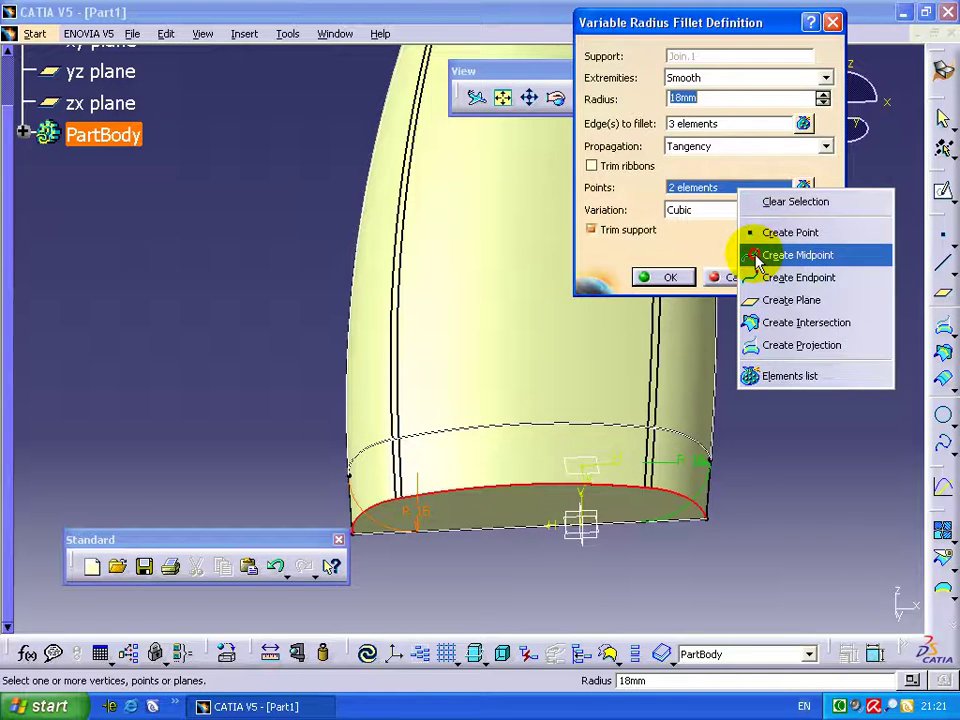
{"action": "left_click", "coordinate": [757, 258]}
{"action": "left_click", "coordinate": [527, 492]}
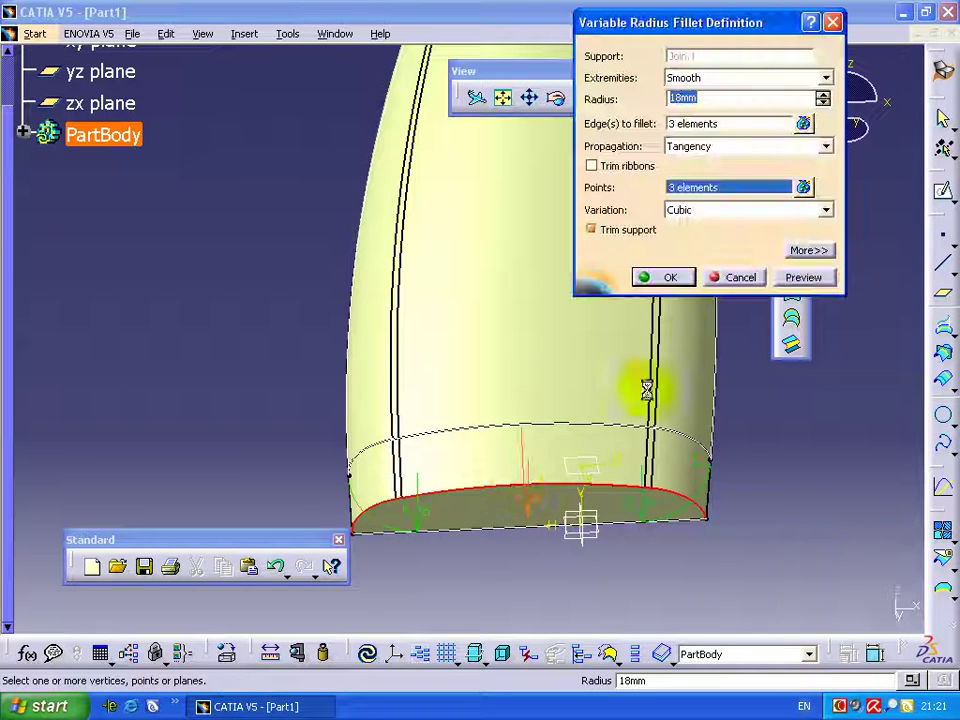
- Set the midpoint radius to 4 mm, preview, and create the variable fillet
{"action": "left_click", "coordinate": [703, 97]}
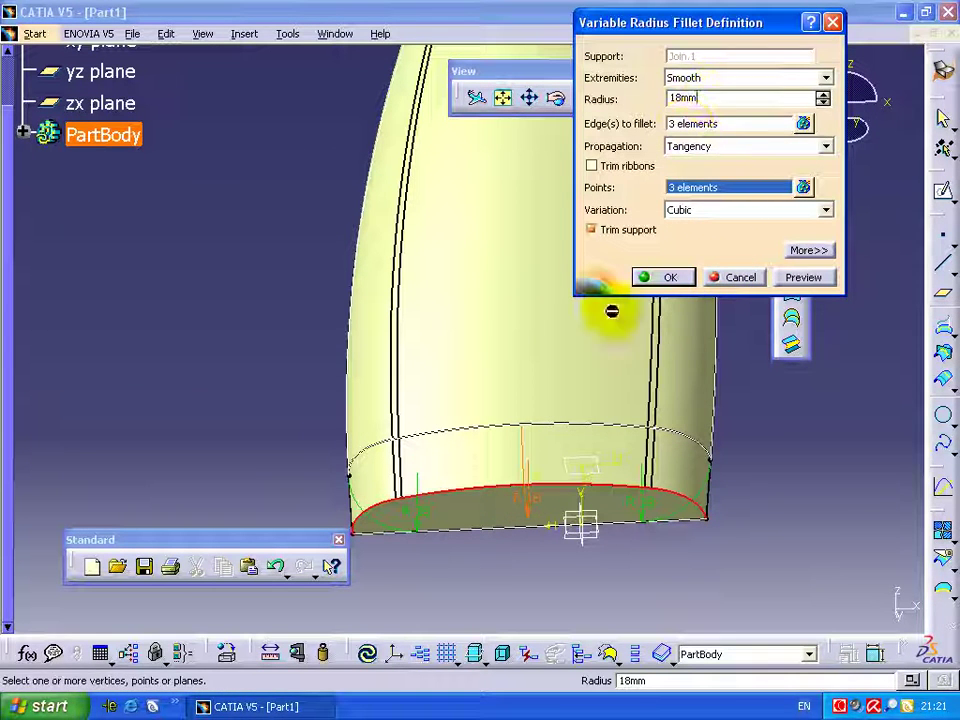
{"action": "double_click", "coordinate": [540, 500]}
{"action": "type", "text": "4"}
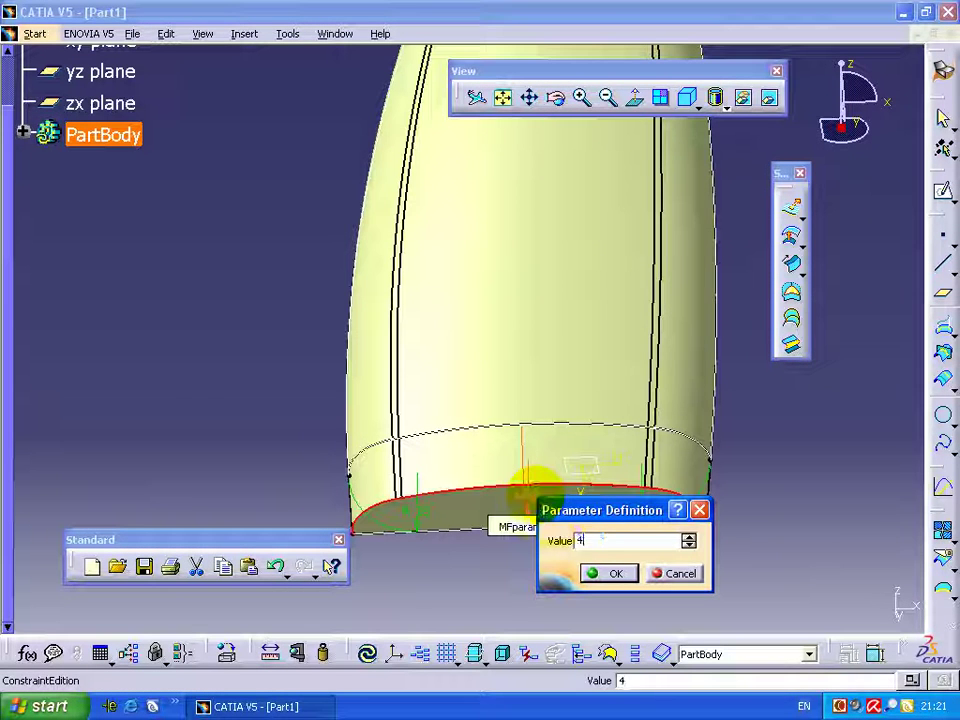
{"action": "left_click", "coordinate": [618, 574]}
{"action": "left_click", "coordinate": [787, 278]}
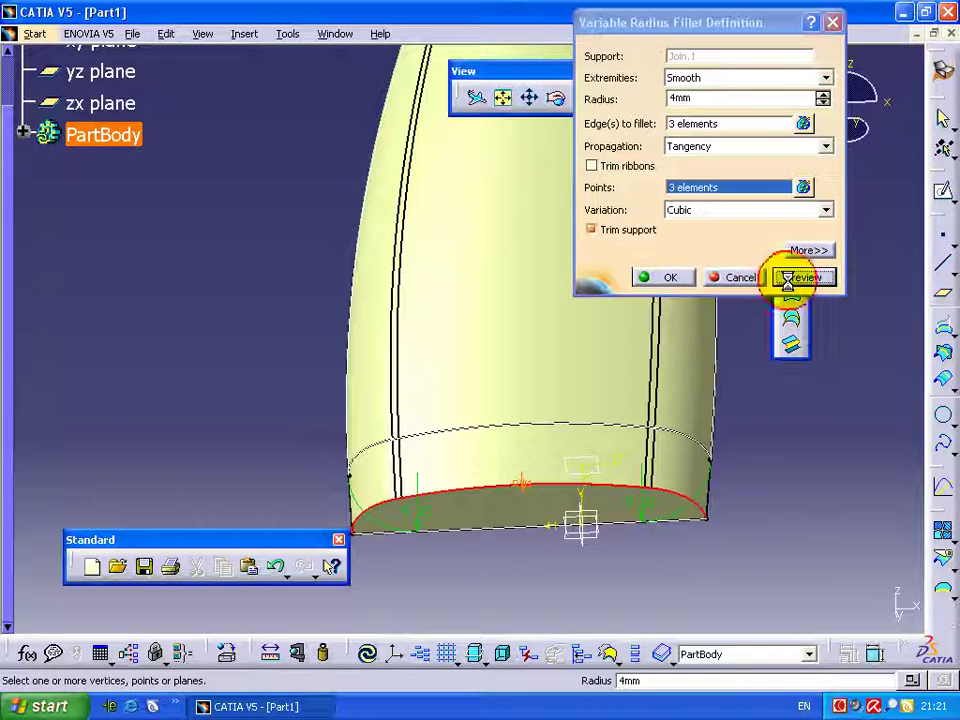
{"action": "left_click", "coordinate": [690, 275]}
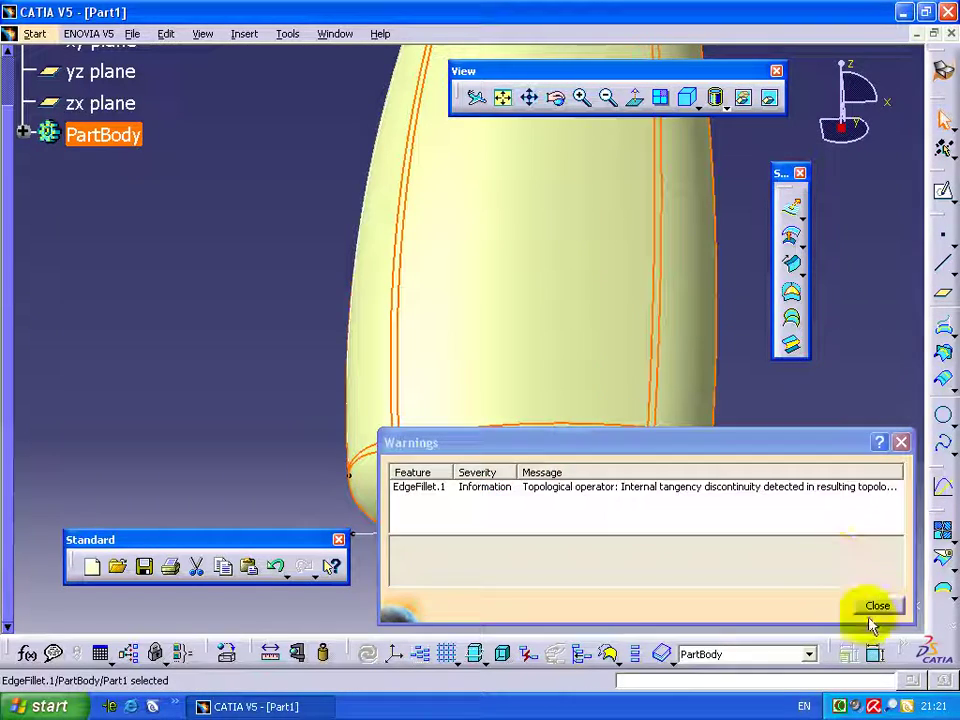
- Dismiss the tangency warning and join EdgeFillet.1, Fill.1 and Extrude.3 into one surface
{"action": "left_click", "coordinate": [876, 605]}
{"action": "mouse_move", "coordinate": [767, 521]}
{"action": "middle_mouse_down"}
{"action": "mouse_move", "coordinate": [585, 422]}
{"action": "mouse_move", "coordinate": [549, 375]}
{"action": "mouse_move", "coordinate": [446, 369]}
{"action": "mouse_move", "coordinate": [579, 317]}
{"action": "mouse_move", "coordinate": [606, 414]}
{"action": "mouse_move", "coordinate": [506, 313]}
{"action": "mouse_move", "coordinate": [388, 321]}
{"action": "mouse_move", "coordinate": [407, 321]}
{"action": "mouse_move", "coordinate": [450, 422]}
{"action": "mouse_move", "coordinate": [572, 382]}
{"action": "mouse_move", "coordinate": [525, 349]}
{"action": "middle_mouse_up"}
{"action": "mouse_move", "coordinate": [506, 300]}
{"action": "middle_mouse_down"}
{"action": "mouse_move", "coordinate": [521, 369]}
{"action": "mouse_move", "coordinate": [415, 307]}
{"action": "mouse_move", "coordinate": [486, 403]}
{"action": "mouse_move", "coordinate": [587, 233]}
{"action": "middle_mouse_up"}
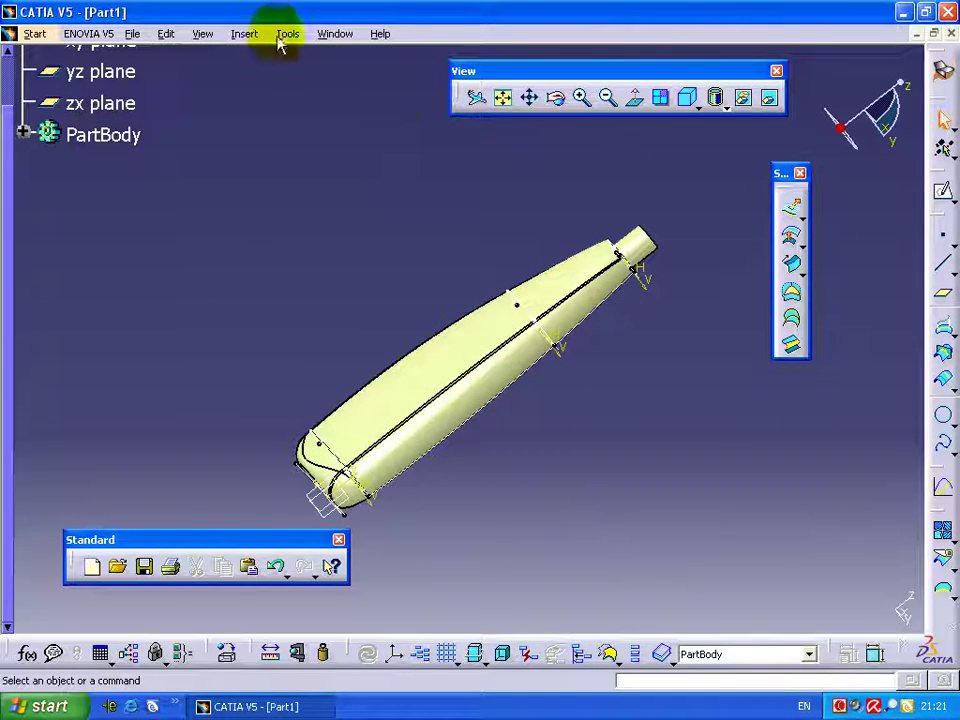
{"action": "left_click", "coordinate": [244, 34]}
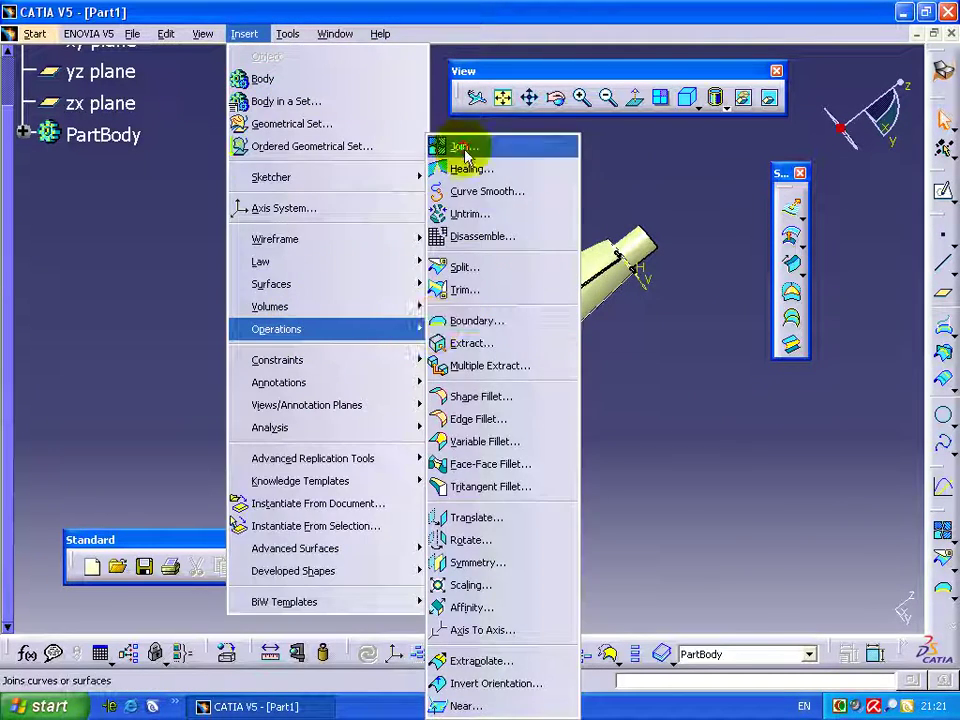
{"action": "left_click", "coordinate": [465, 150]}
{"action": "left_click", "coordinate": [486, 312]}
{"action": "mouse_move", "coordinate": [486, 312]}
{"action": "middle_mouse_down"}
{"action": "mouse_move", "coordinate": [230, 372]}
{"action": "mouse_move", "coordinate": [385, 298]}
{"action": "mouse_move", "coordinate": [285, 280]}
{"action": "middle_mouse_up"}
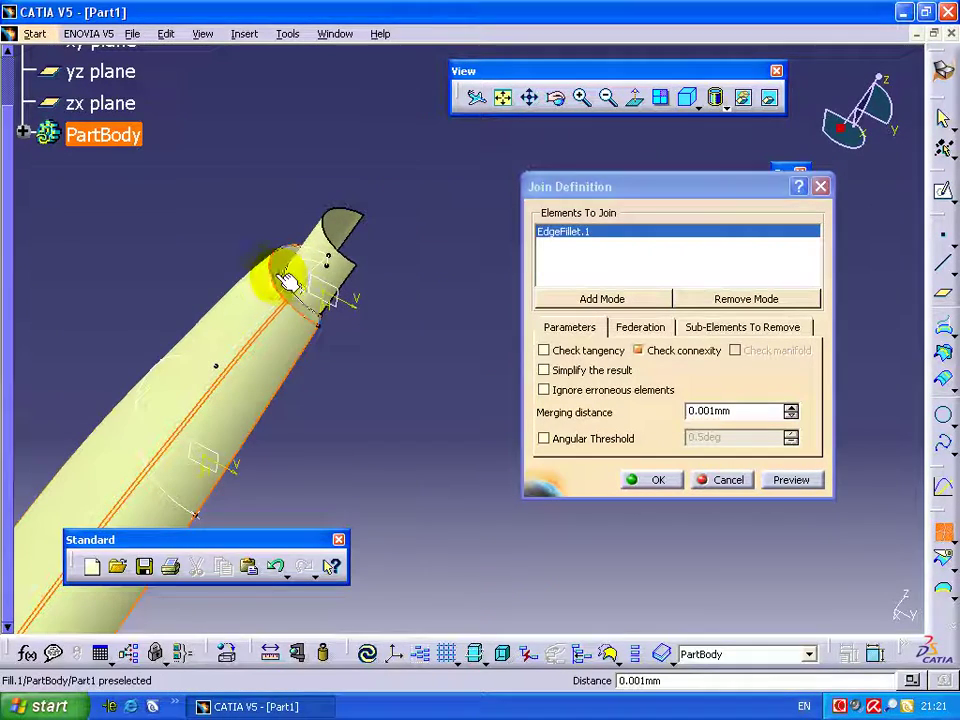
{"action": "left_click", "coordinate": [288, 281]}
{"action": "left_click", "coordinate": [326, 241]}
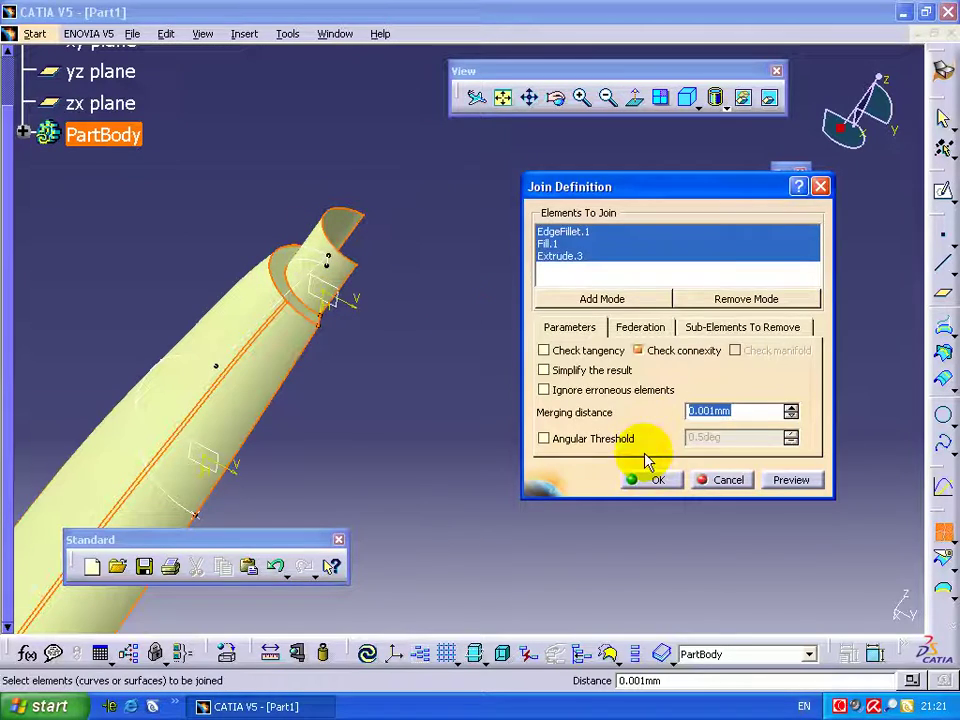
{"action": "left_click", "coordinate": [646, 476]}
{"action": "mouse_move", "coordinate": [546, 396]}
{"action": "middle_mouse_down"}
{"action": "mouse_move", "coordinate": [616, 262]}
{"action": "mouse_move", "coordinate": [578, 326]}
{"action": "mouse_move", "coordinate": [489, 274]}
{"action": "mouse_move", "coordinate": [435, 257]}
{"action": "mouse_move", "coordinate": [445, 320]}
{"action": "mouse_move", "coordinate": [371, 225]}
{"action": "mouse_move", "coordinate": [365, 190]}
{"action": "middle_mouse_up"}
{"action": "left_click", "coordinate": [245, 34]}
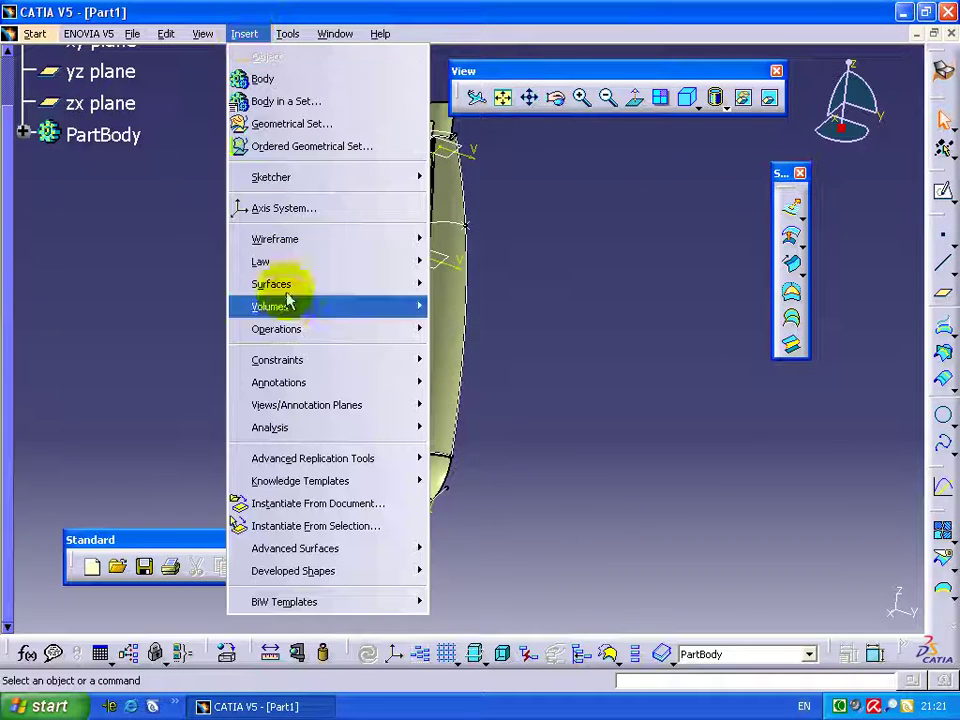
- Create a Symmetry of Join.2 about the zx plane
{"action": "mouse_move", "coordinate": [276, 329]}
{"action": "left_click", "coordinate": [481, 545]}
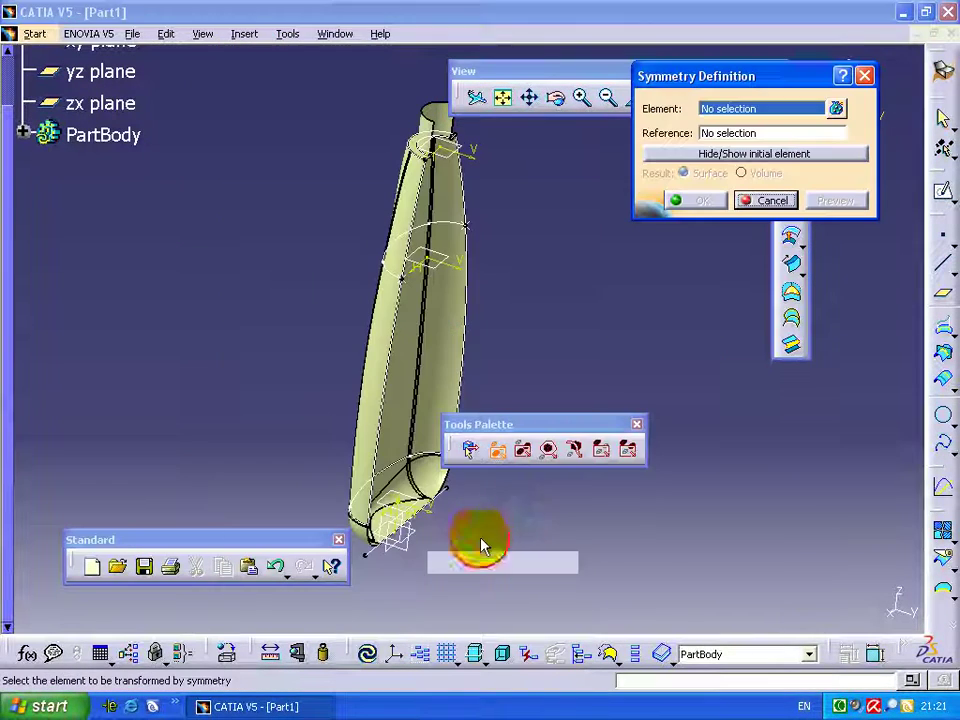
{"action": "left_click", "coordinate": [397, 532]}
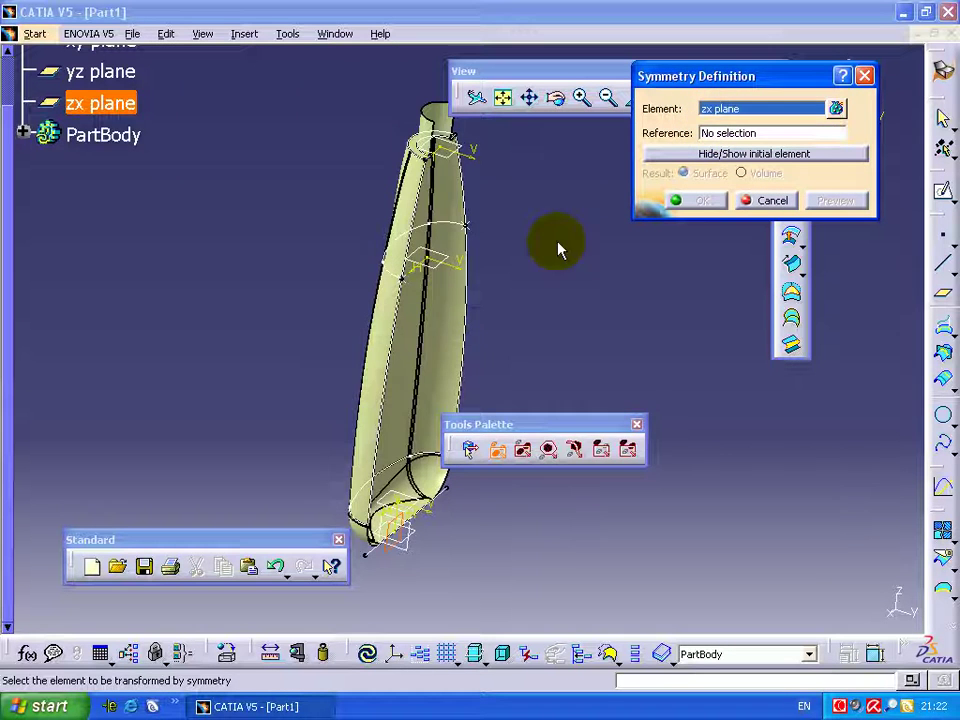
{"action": "left_click", "coordinate": [448, 333]}
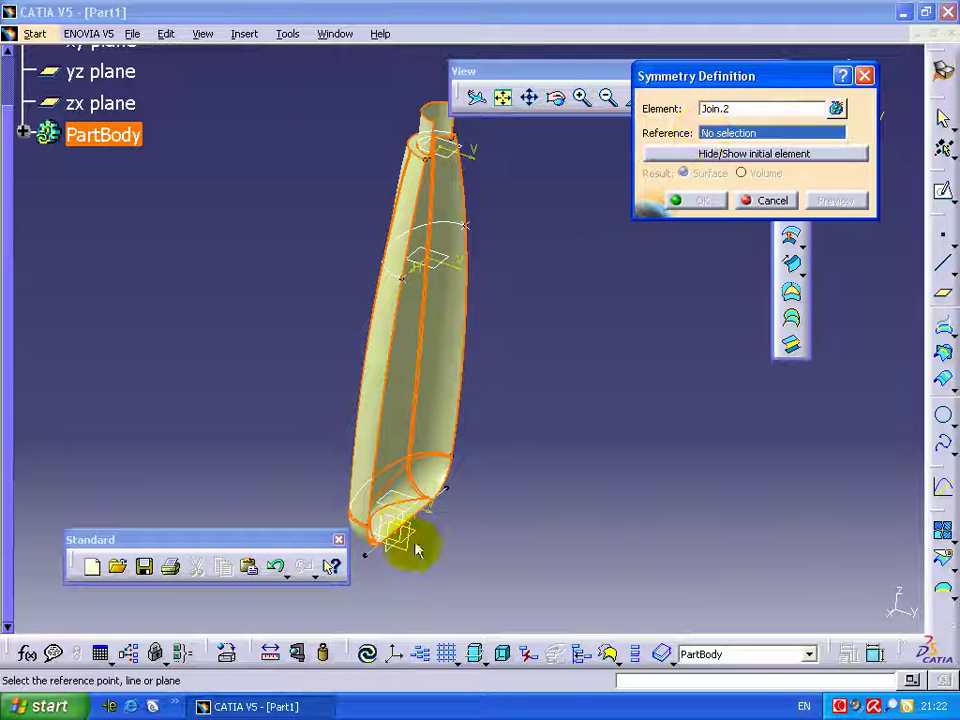
{"action": "left_click", "coordinate": [386, 558]}
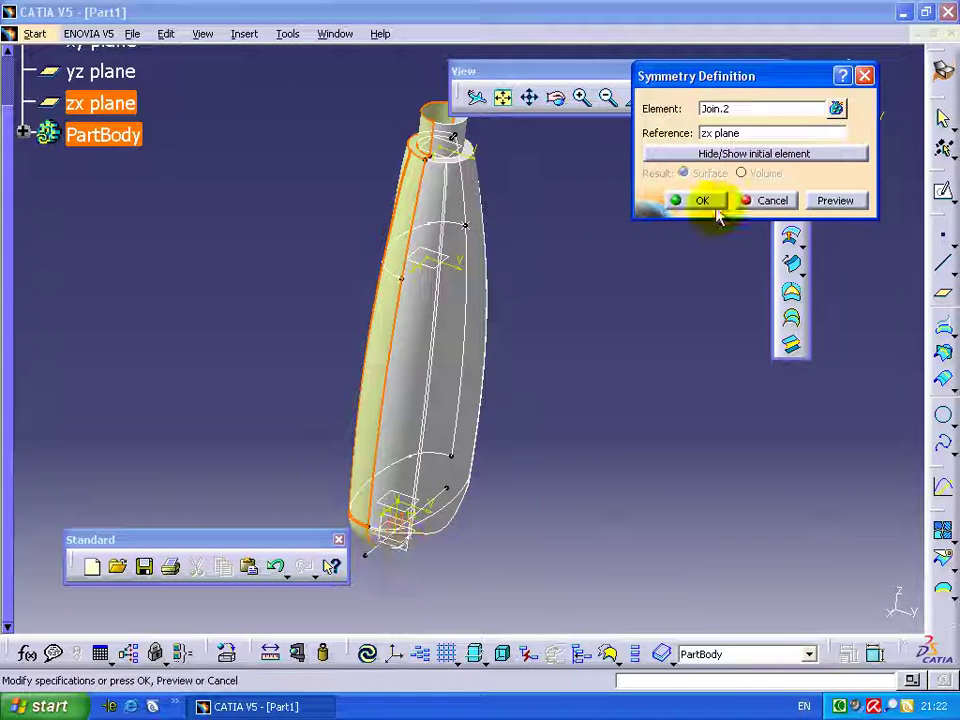
{"action": "left_click", "coordinate": [714, 206]}
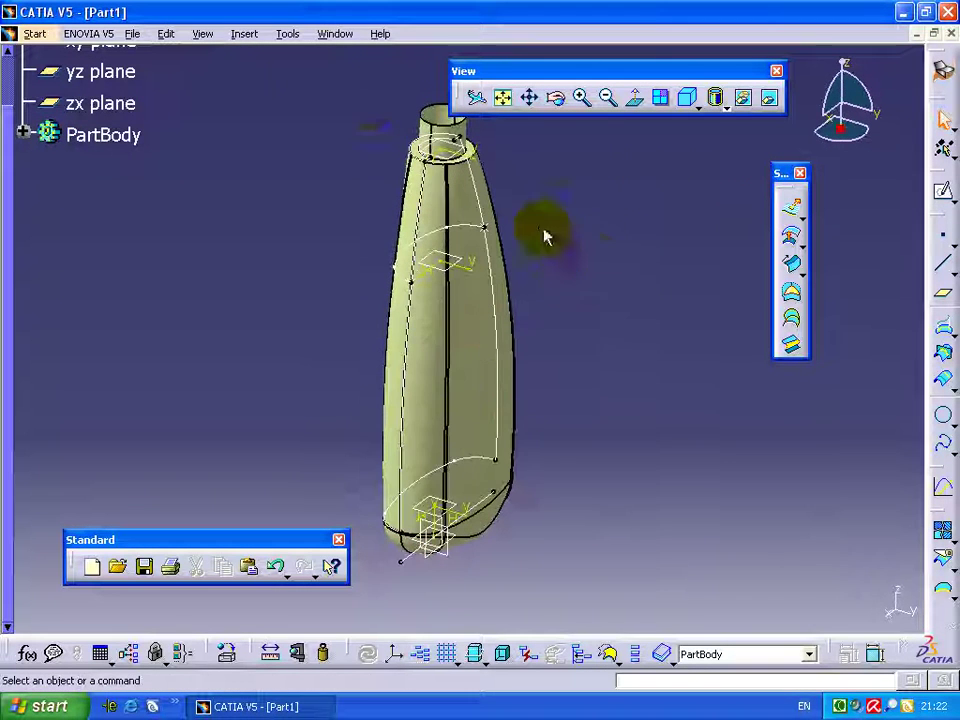
{"action": "left_click", "coordinate": [245, 36]}
{"action": "mouse_move", "coordinate": [276, 329]}
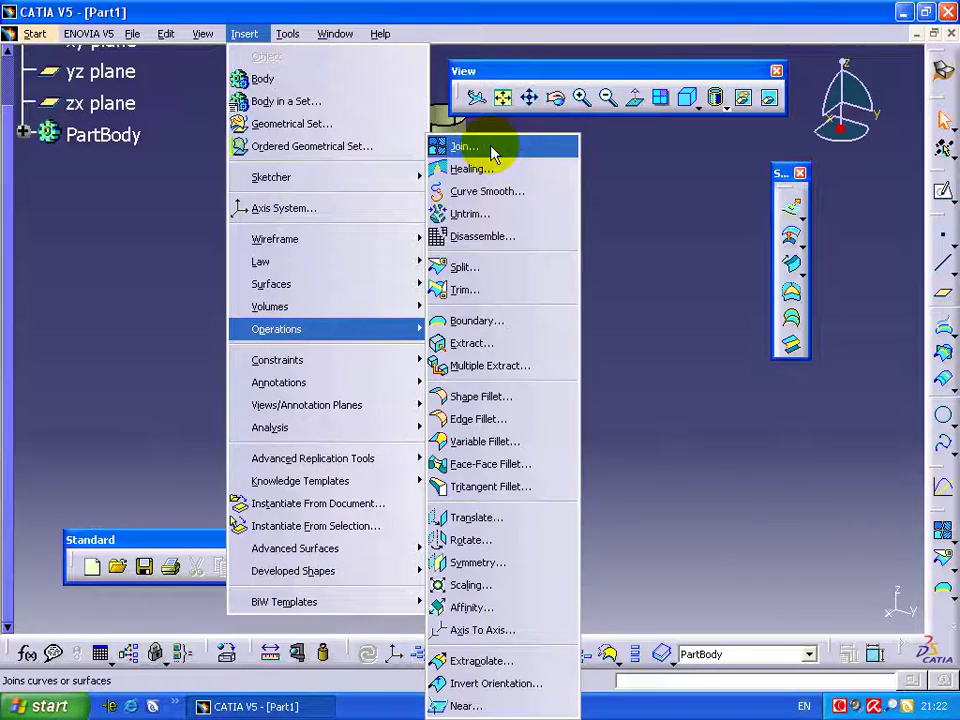
{"action": "left_click", "coordinate": [489, 148]}
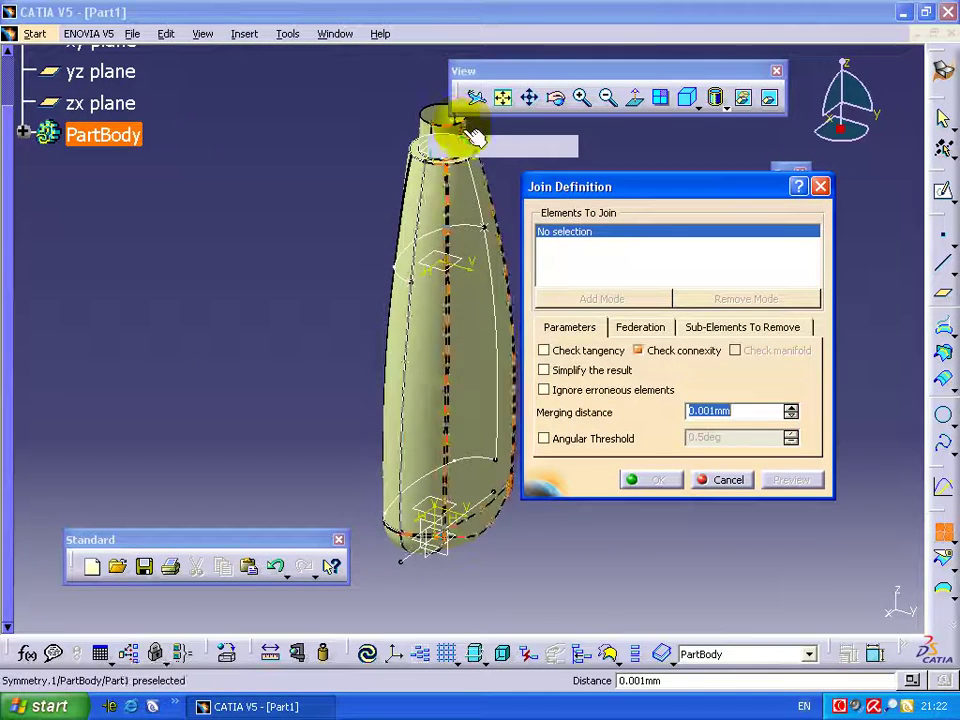
{"action": "left_click", "coordinate": [440, 208]}
{"action": "left_click", "coordinate": [425, 200]}
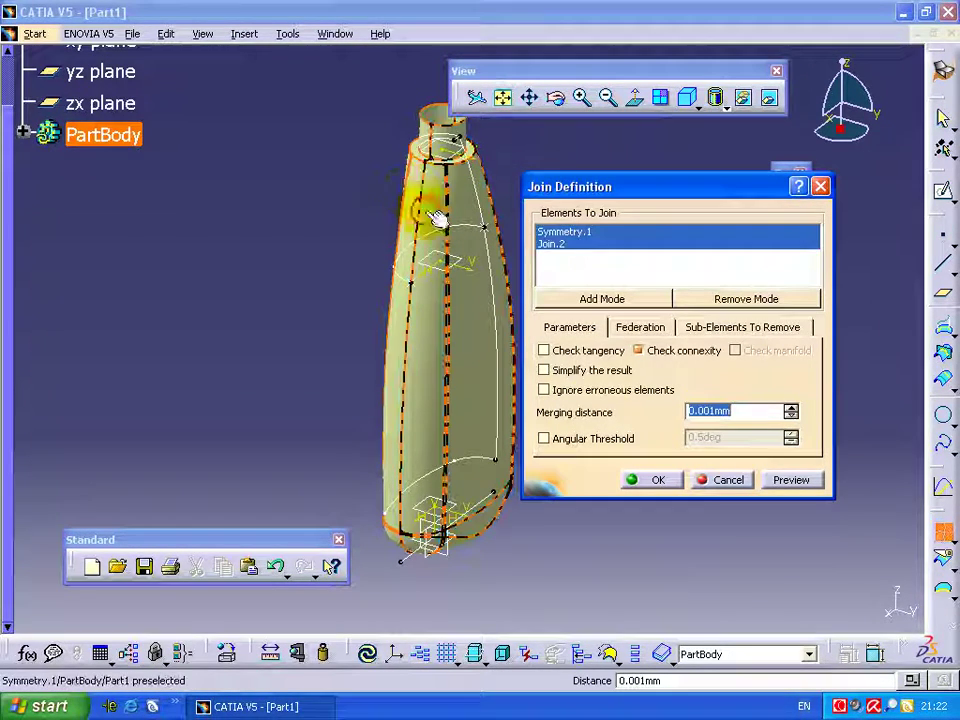
{"action": "left_click", "coordinate": [658, 482]}
{"action": "middle_click_drag", "start_coordinate": [634, 399], "coordinate": [550, 375]}
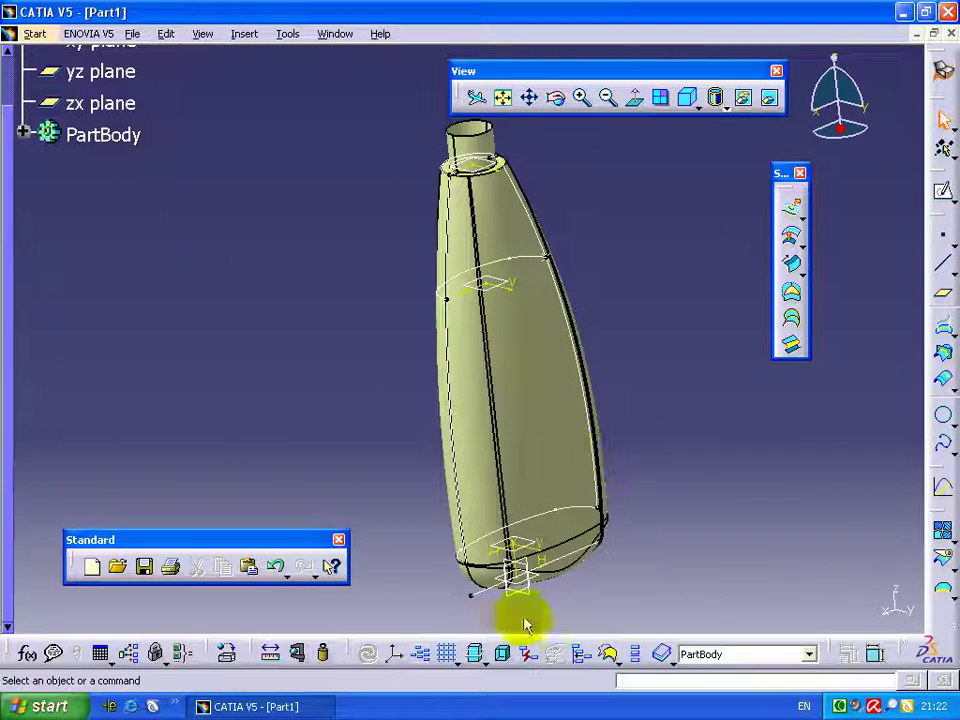
{"action": "middle_click_drag", "start_coordinate": [523, 489], "coordinate": [514, 382]}
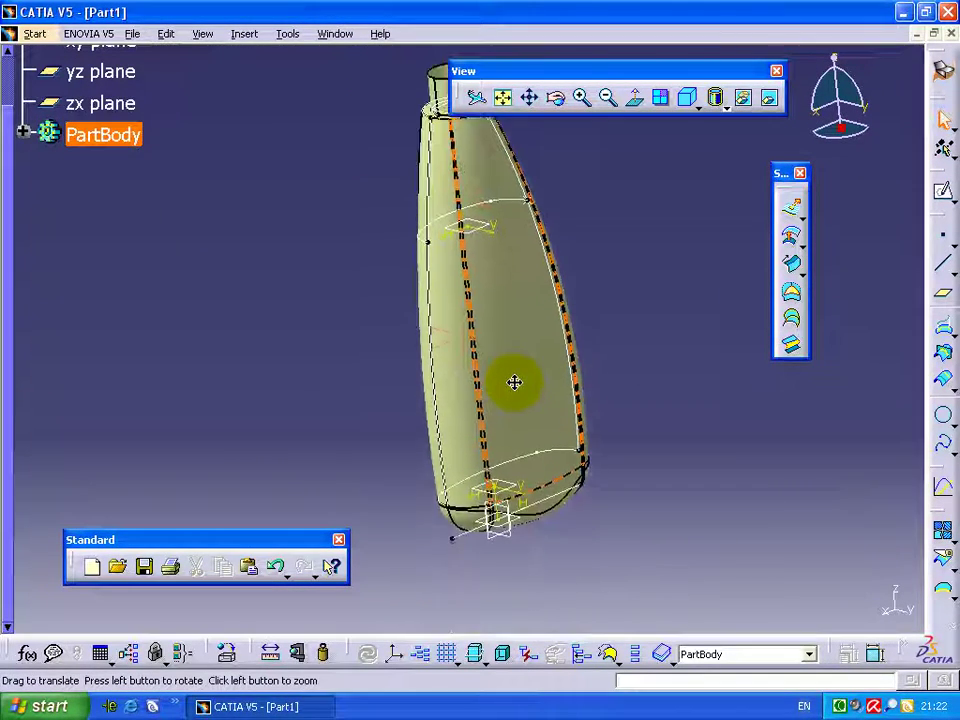
{"action": "left_click", "coordinate": [242, 33]}
{"action": "mouse_move", "coordinate": [275, 239]}
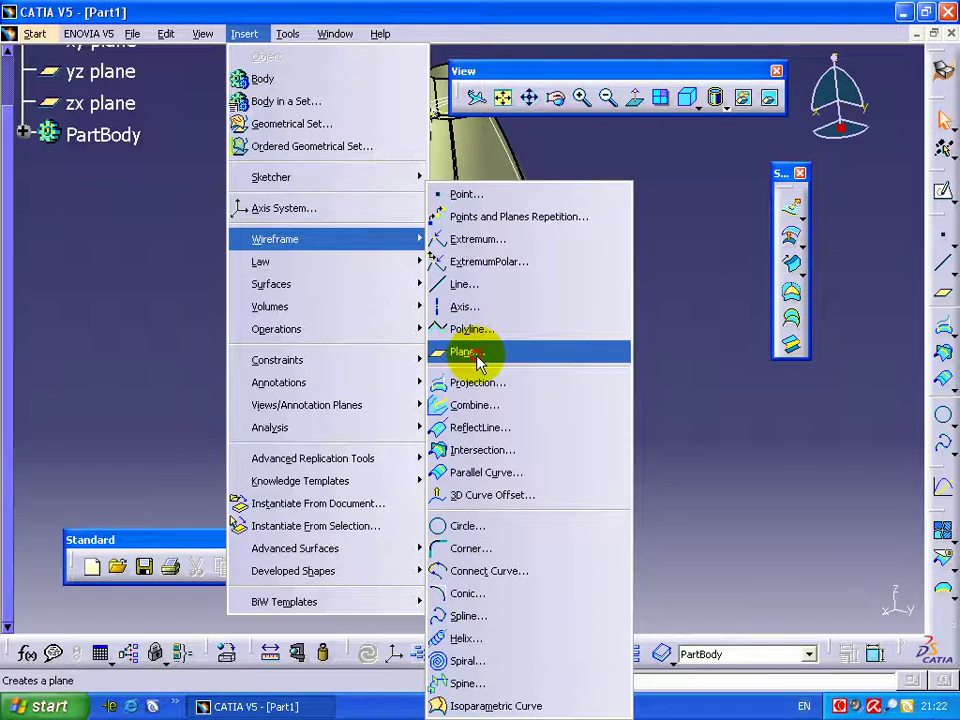
- Create Plane.4 offset 213 mm from the xy plane
{"action": "left_click", "coordinate": [478, 358]}
{"action": "left_click", "coordinate": [530, 527]}
{"action": "type", "text": "213"}
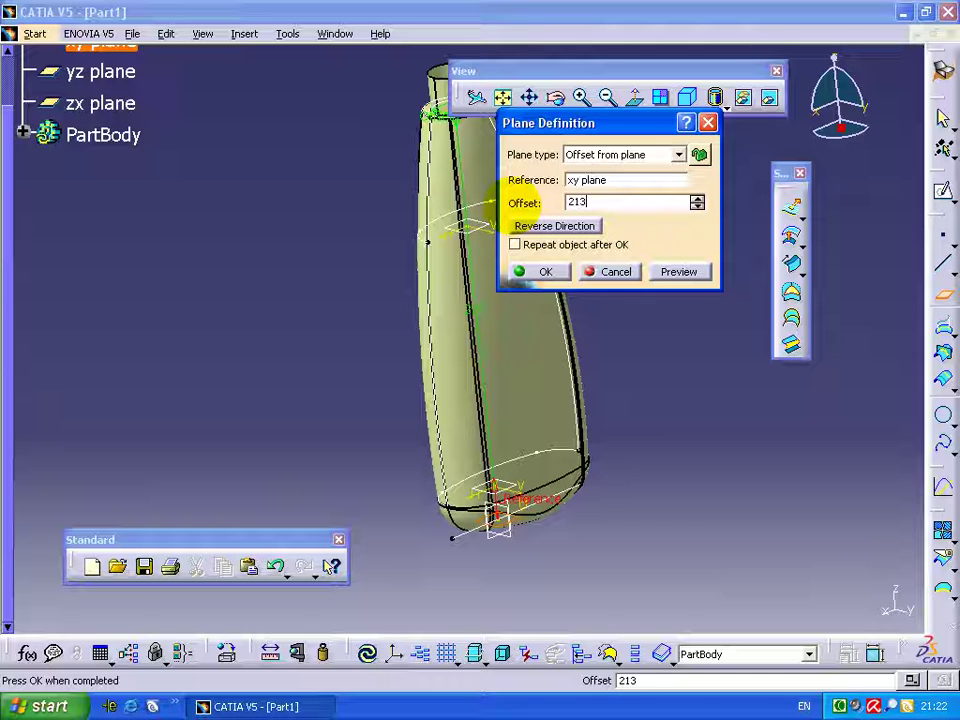
{"action": "left_click", "coordinate": [541, 270]}
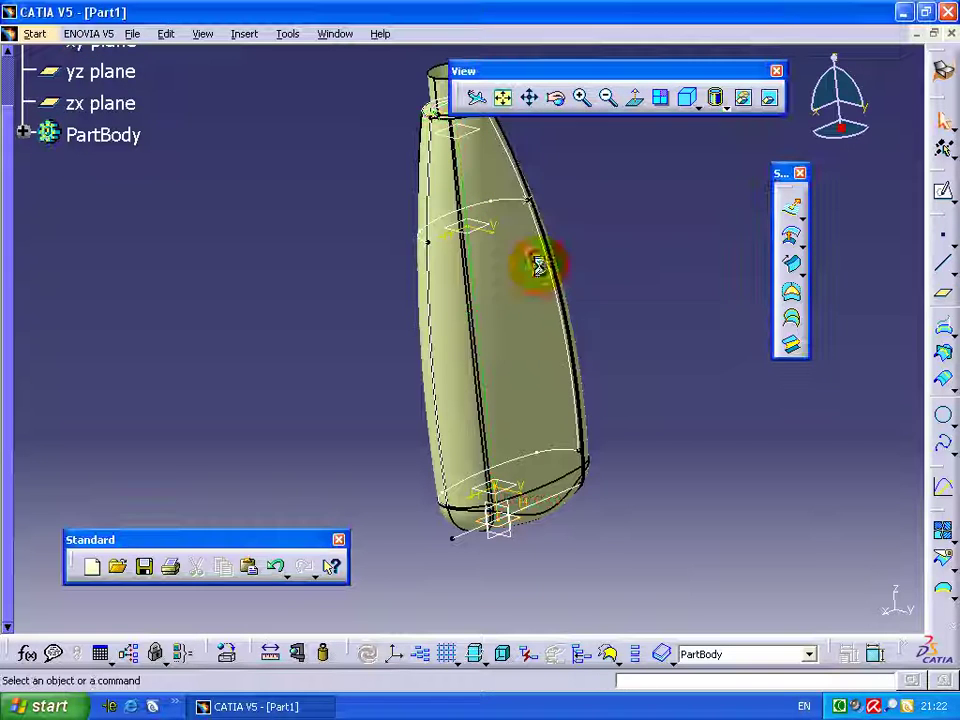
{"action": "mouse_move", "coordinate": [617, 253]}
{"action": "middle_mouse_down"}
{"action": "mouse_move", "coordinate": [594, 306]}
{"action": "mouse_move", "coordinate": [520, 232]}
{"action": "mouse_move", "coordinate": [555, 236]}
{"action": "mouse_move", "coordinate": [529, 257]}
{"action": "middle_mouse_up"}
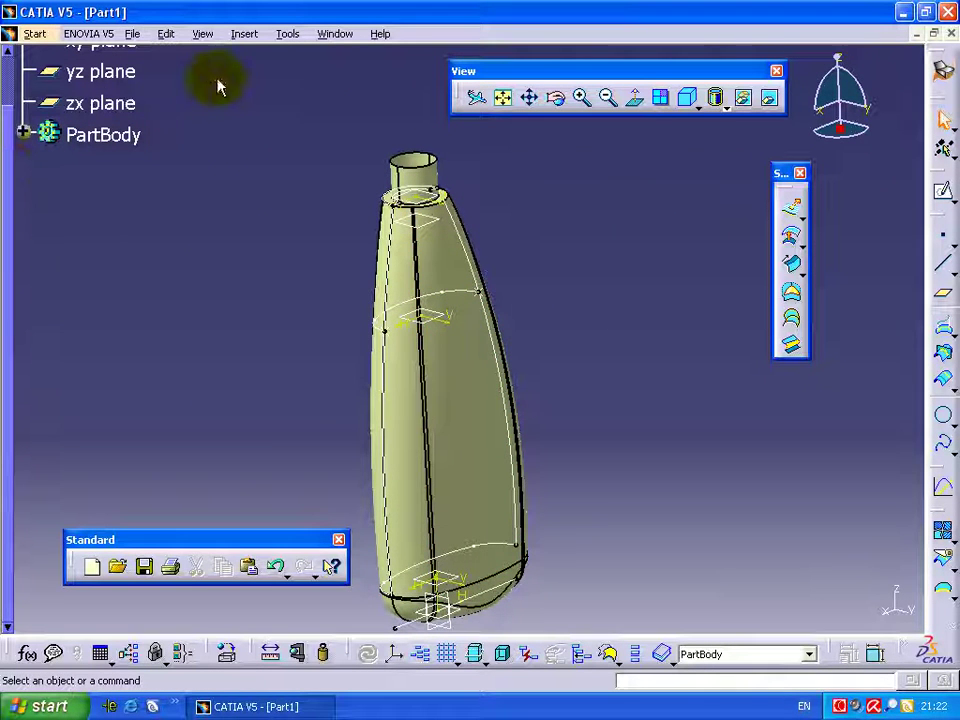
- Intersect Plane.4 with Sketch.3 and with Sketch.4 to get two points
{"action": "left_click", "coordinate": [244, 37]}
{"action": "mouse_move", "coordinate": [275, 239]}
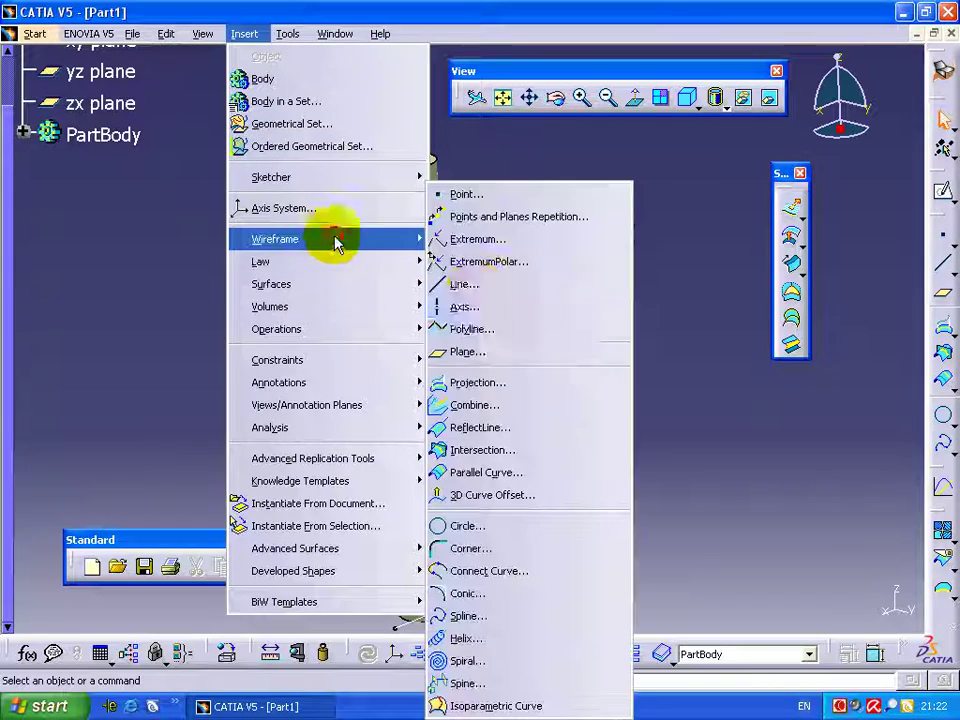
{"action": "left_click", "coordinate": [474, 451]}
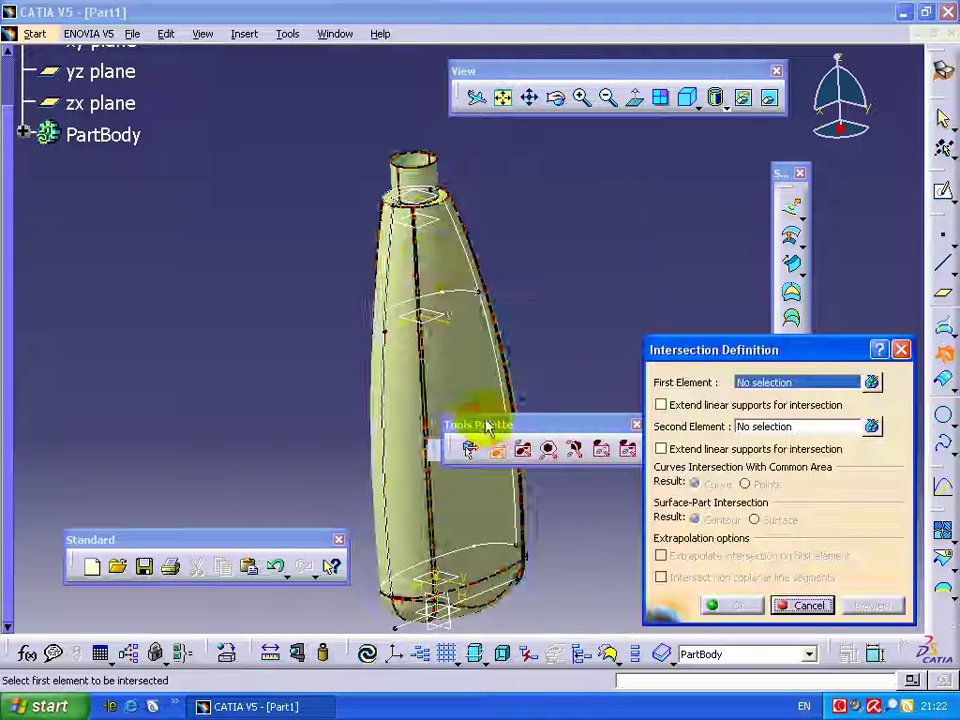
{"action": "left_click", "coordinate": [428, 233]}
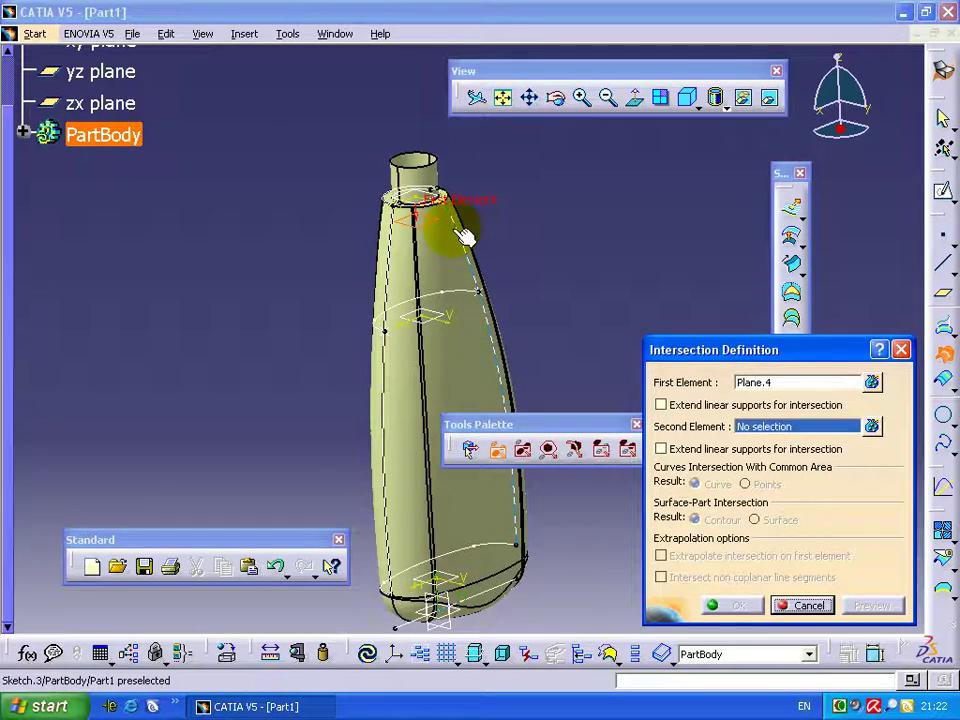
{"action": "left_click", "coordinate": [462, 234]}
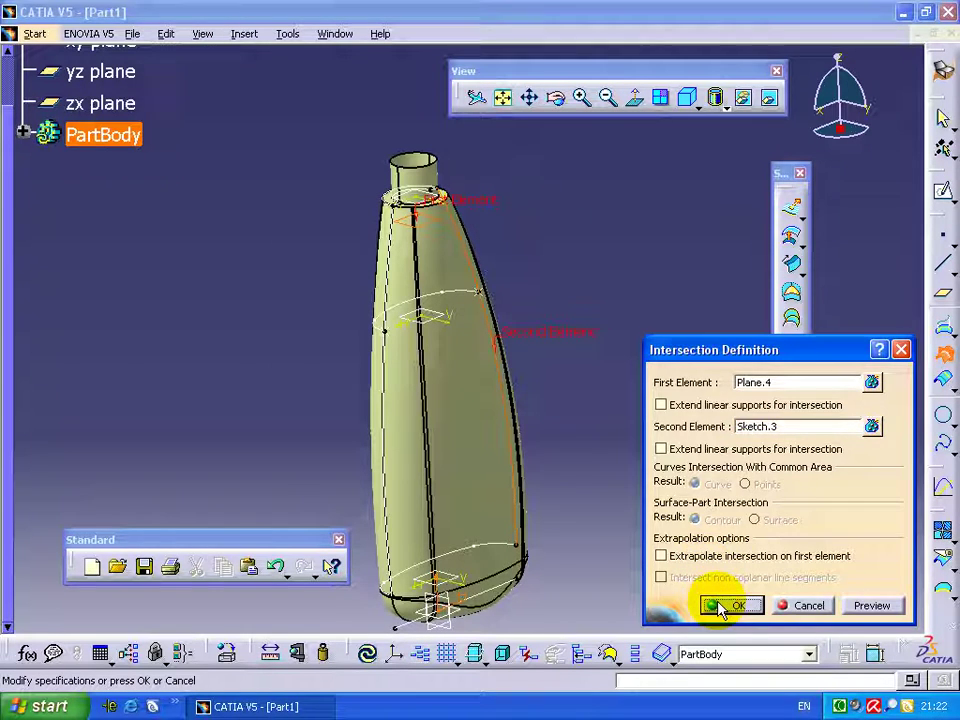
{"action": "left_click", "coordinate": [722, 606]}
{"action": "left_click", "coordinate": [250, 35]}
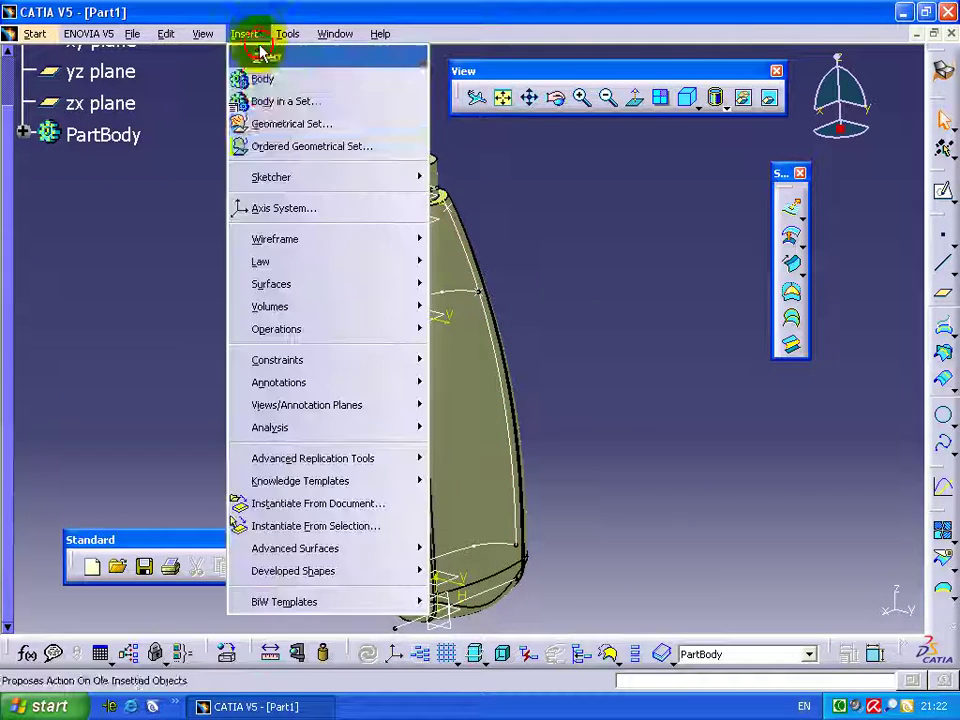
{"action": "mouse_move", "coordinate": [275, 239]}
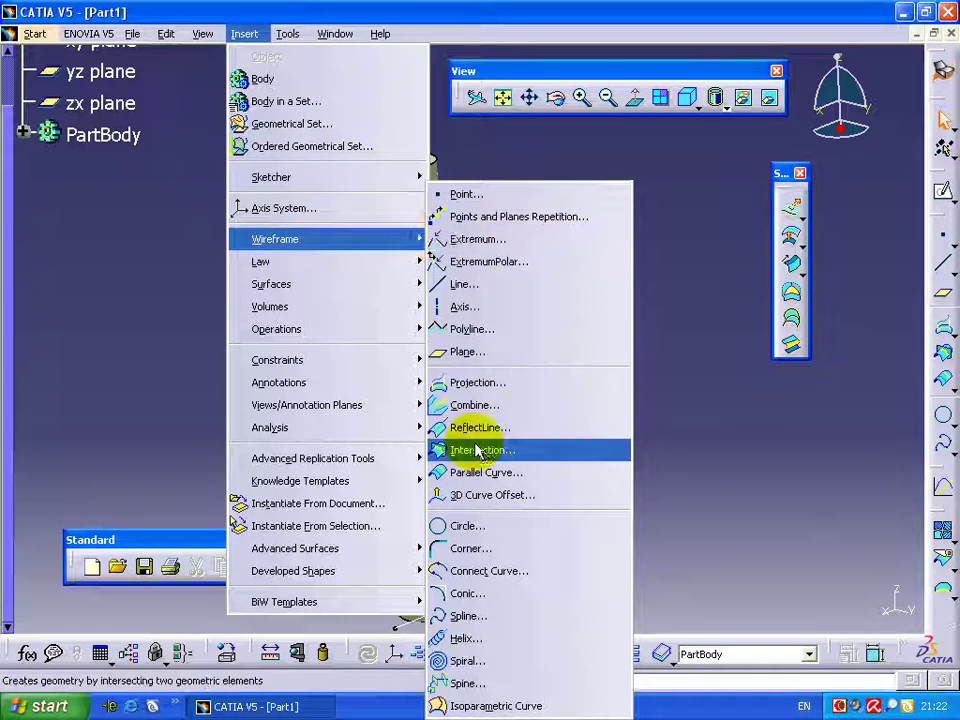
{"action": "left_click", "coordinate": [477, 451]}
{"action": "left_click", "coordinate": [392, 274]}
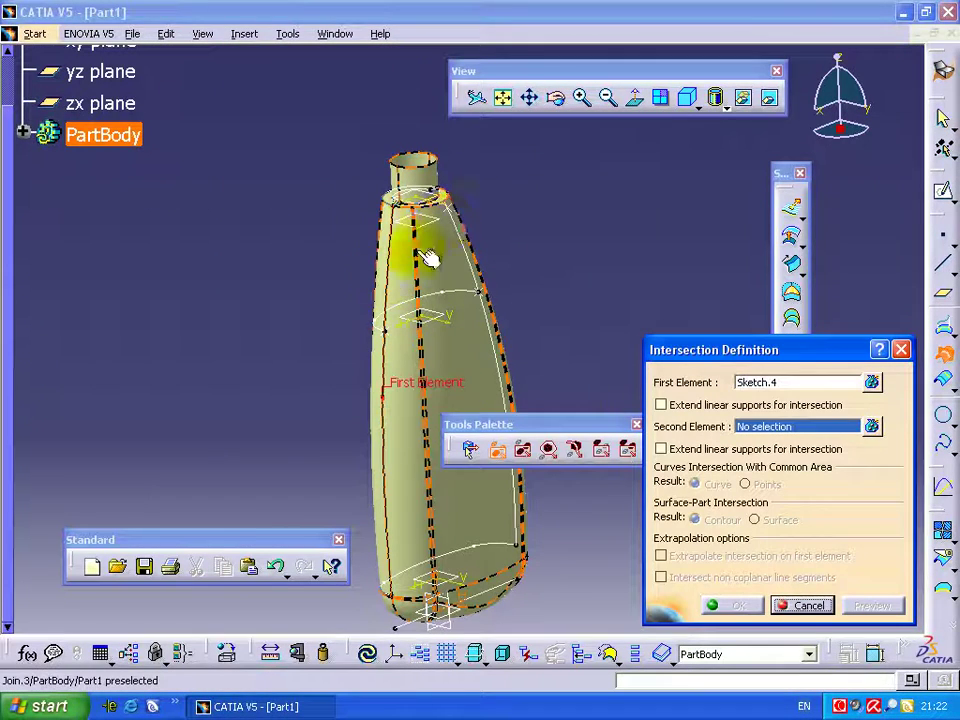
{"action": "left_click", "coordinate": [436, 226]}
{"action": "left_click", "coordinate": [731, 605]}
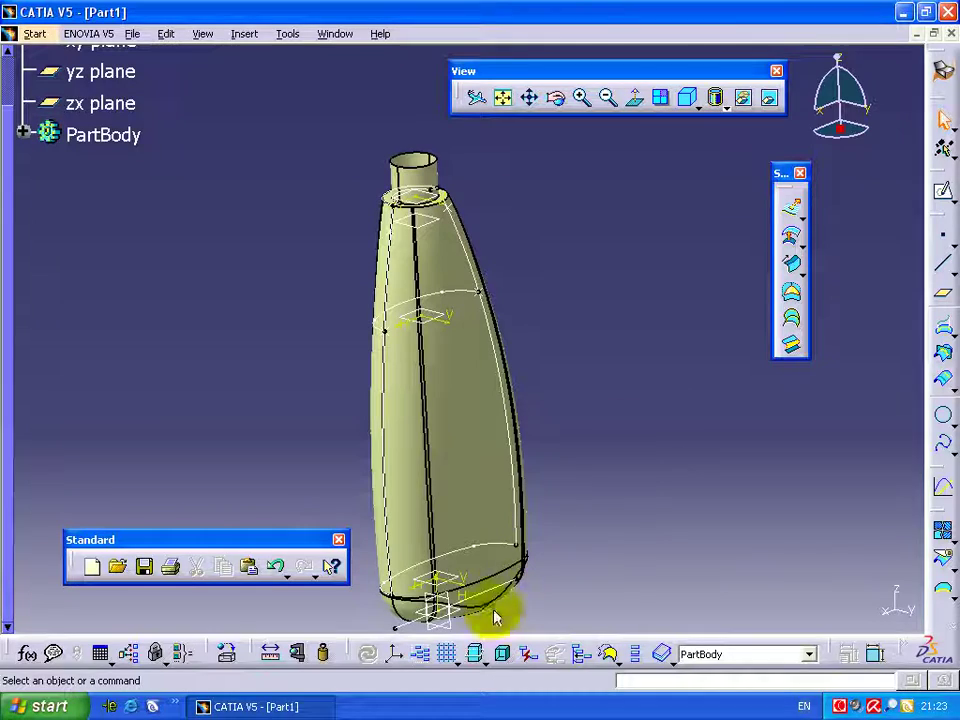
- Start a sketch on the zx plane and draw right and left three-point arcs
{"action": "left_click", "coordinate": [943, 186]}
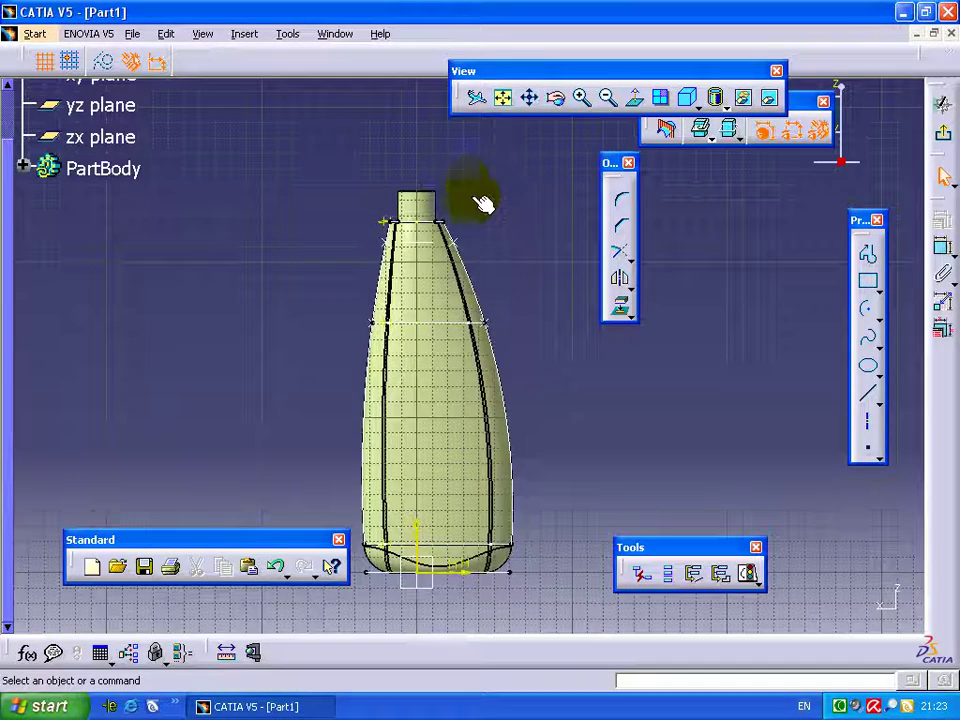
{"action": "middle_click_drag", "start_coordinate": [499, 265], "coordinate": [480, 221]}
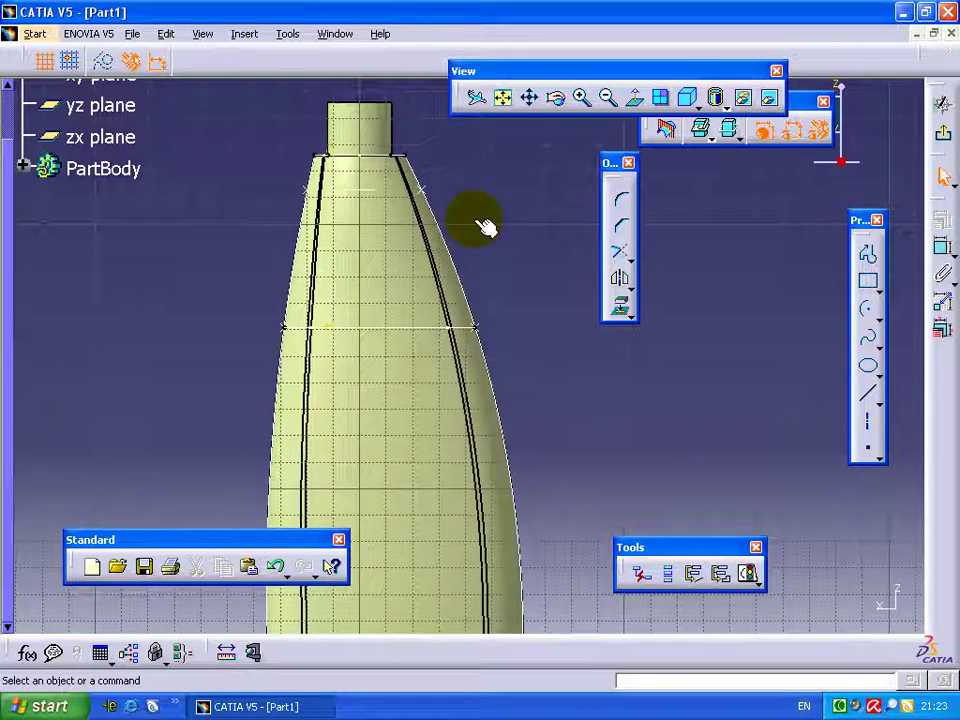
{"action": "left_click", "coordinate": [874, 316]}
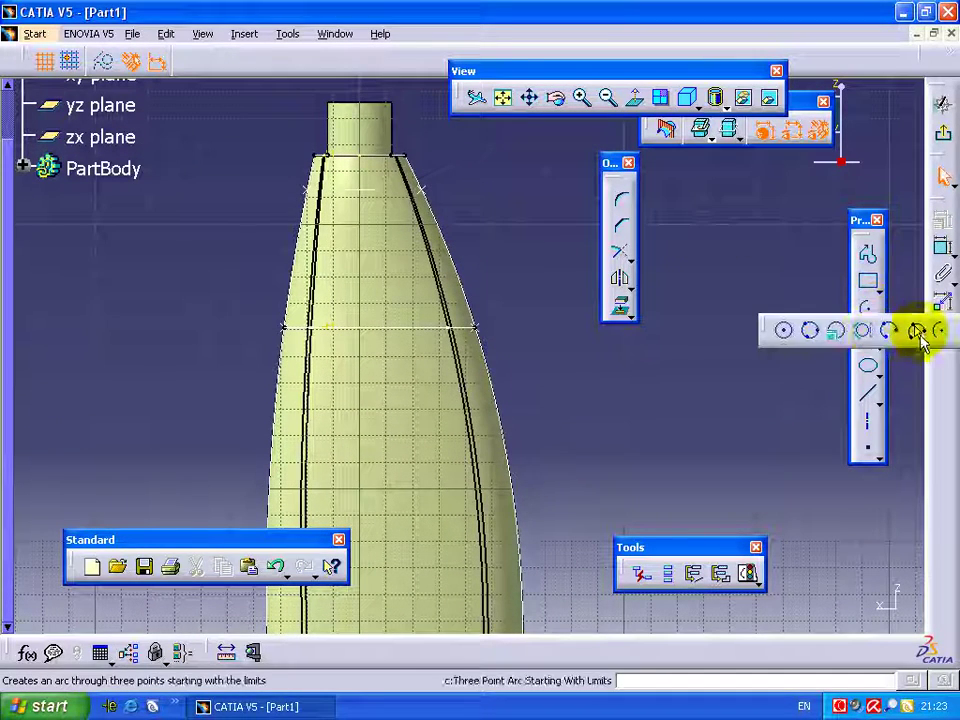
{"action": "left_click", "coordinate": [913, 328]}
{"action": "left_click", "coordinate": [448, 174]}
{"action": "left_click", "coordinate": [455, 237]}
{"action": "left_click", "coordinate": [489, 287]}
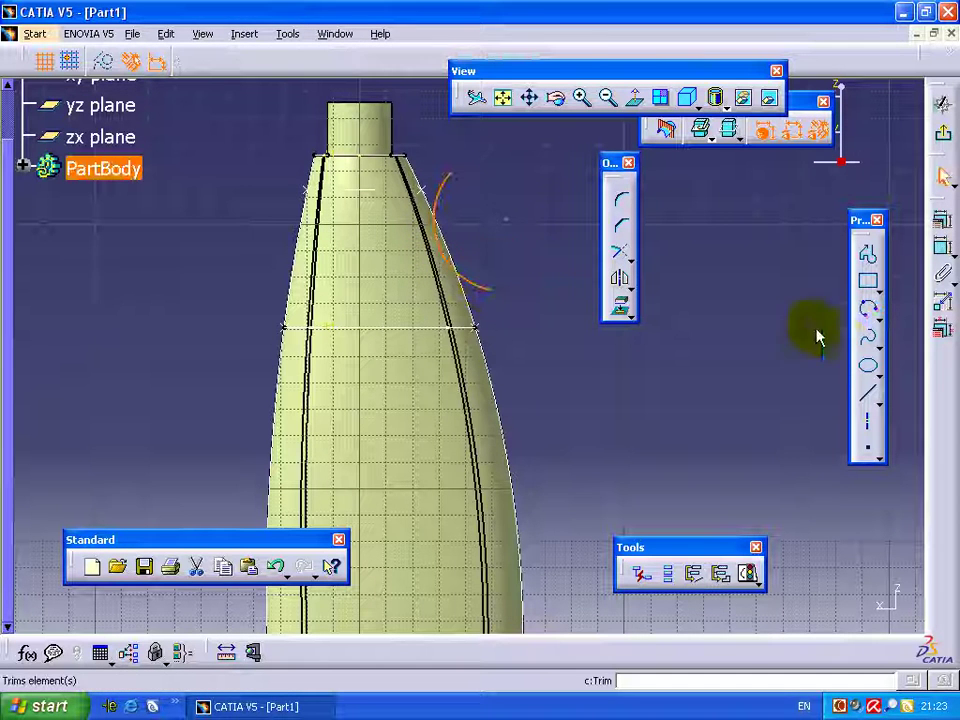
{"action": "left_click", "coordinate": [868, 310]}
{"action": "left_click", "coordinate": [300, 200]}
{"action": "left_click", "coordinate": [268, 279]}
{"action": "left_click", "coordinate": [258, 300]}
- Make the upper ends of the right and left arcs coincident with the profiles
{"action": "left_click", "coordinate": [620, 256]}
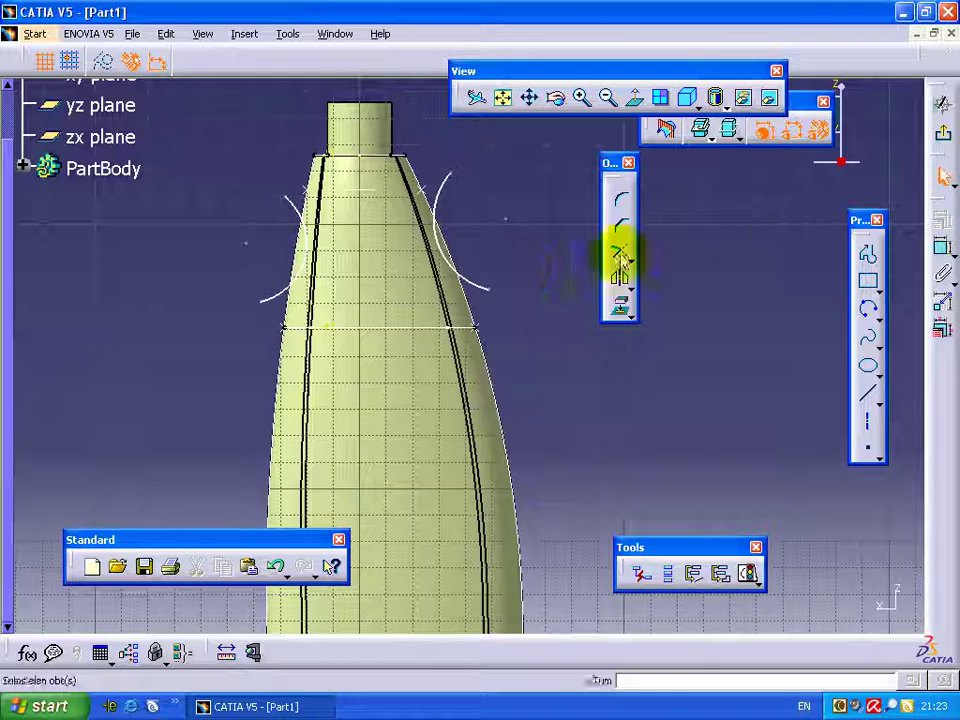
{"action": "left_click", "coordinate": [448, 178]}
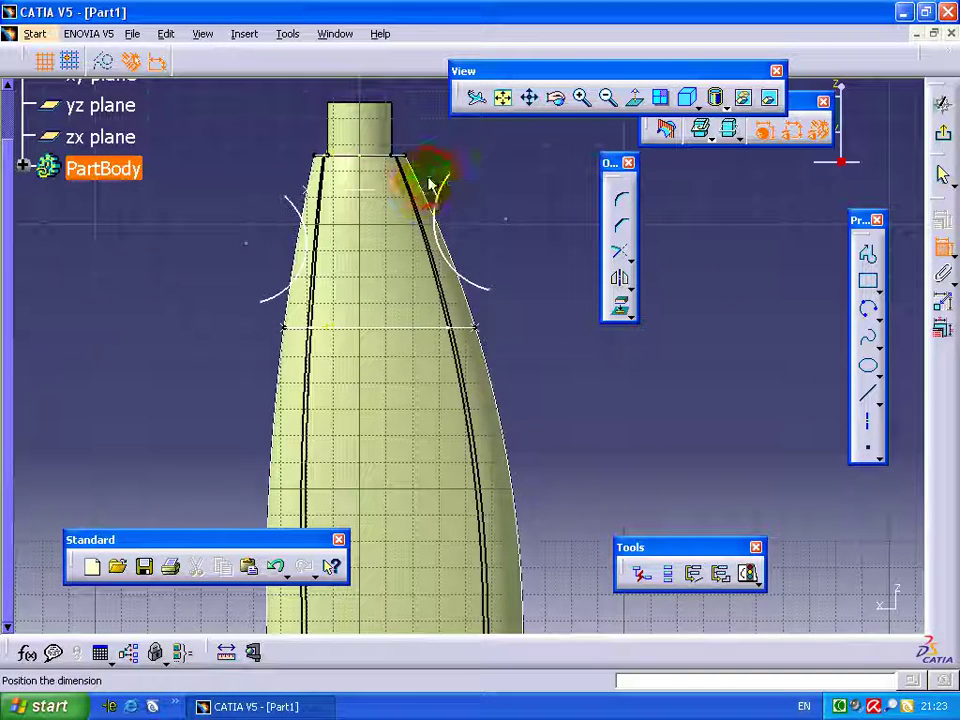
{"action": "right_click", "coordinate": [435, 178]}
{"action": "left_click", "coordinate": [462, 300]}
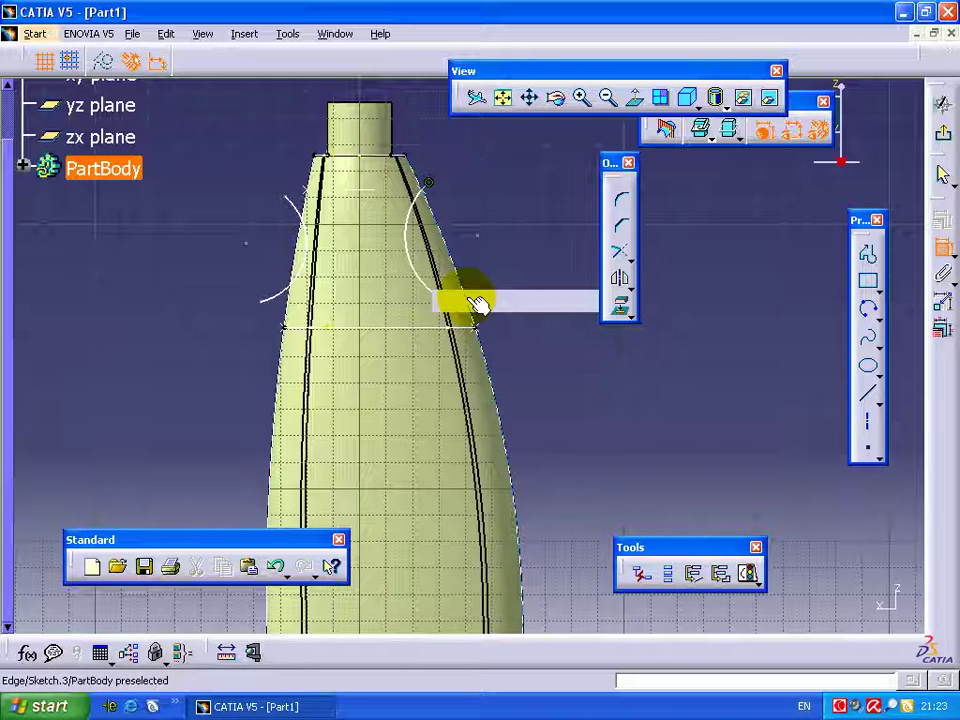
{"action": "left_click", "coordinate": [285, 198]}
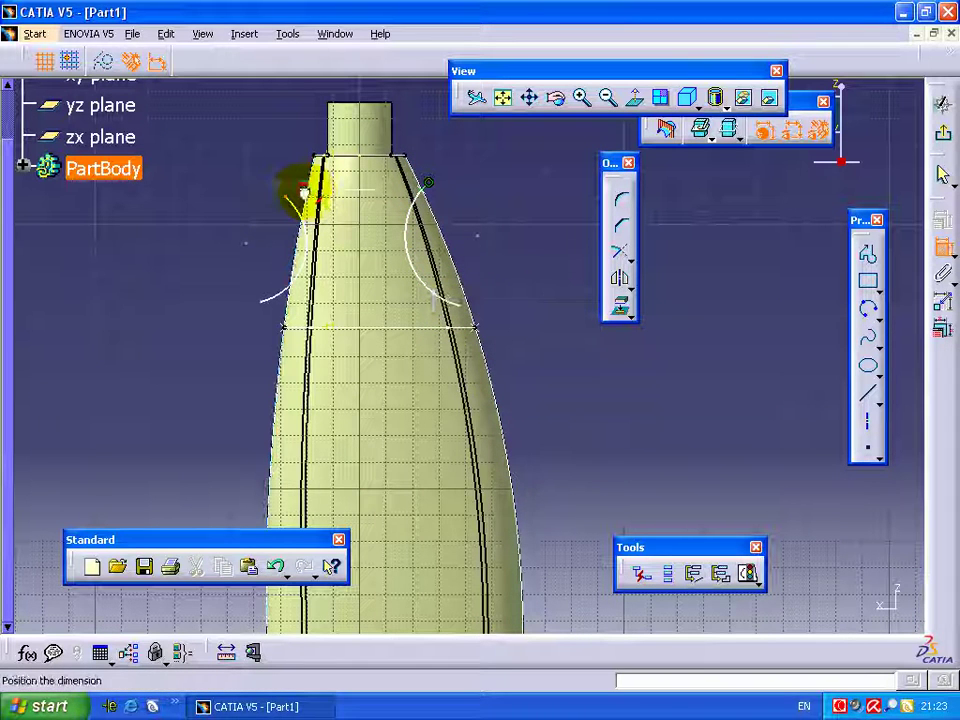
{"action": "right_click", "coordinate": [304, 192]}
{"action": "left_click", "coordinate": [335, 300]}
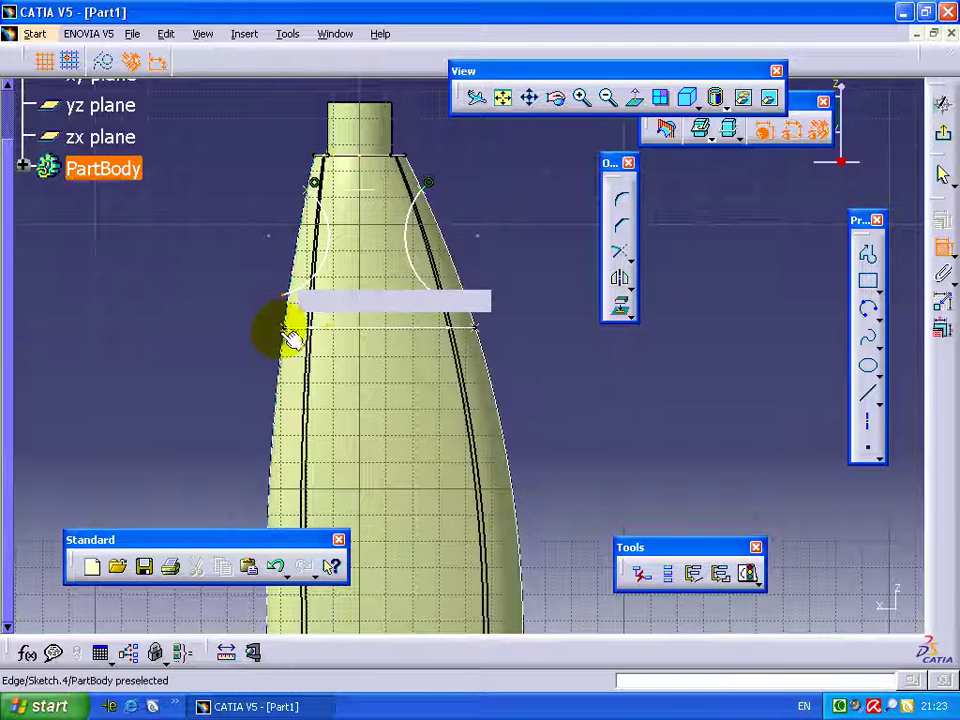
- Tie the left arc end to the intersection point and the right arc end to the shoulder line
{"action": "left_click", "coordinate": [284, 338]}
{"action": "left_click", "coordinate": [291, 329]}
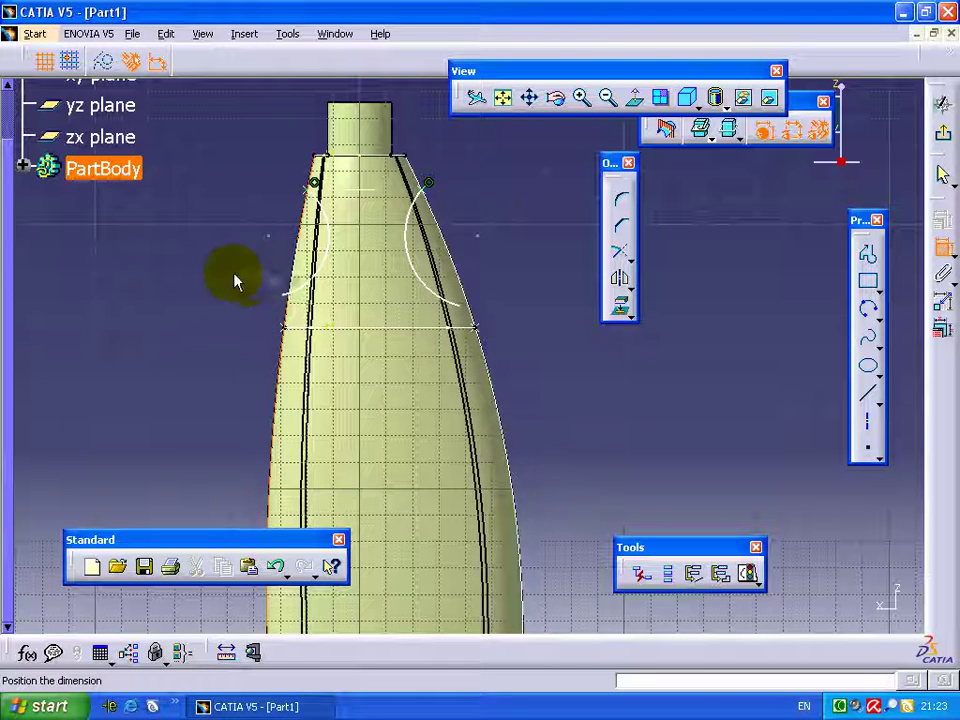
{"action": "left_click", "coordinate": [321, 285]}
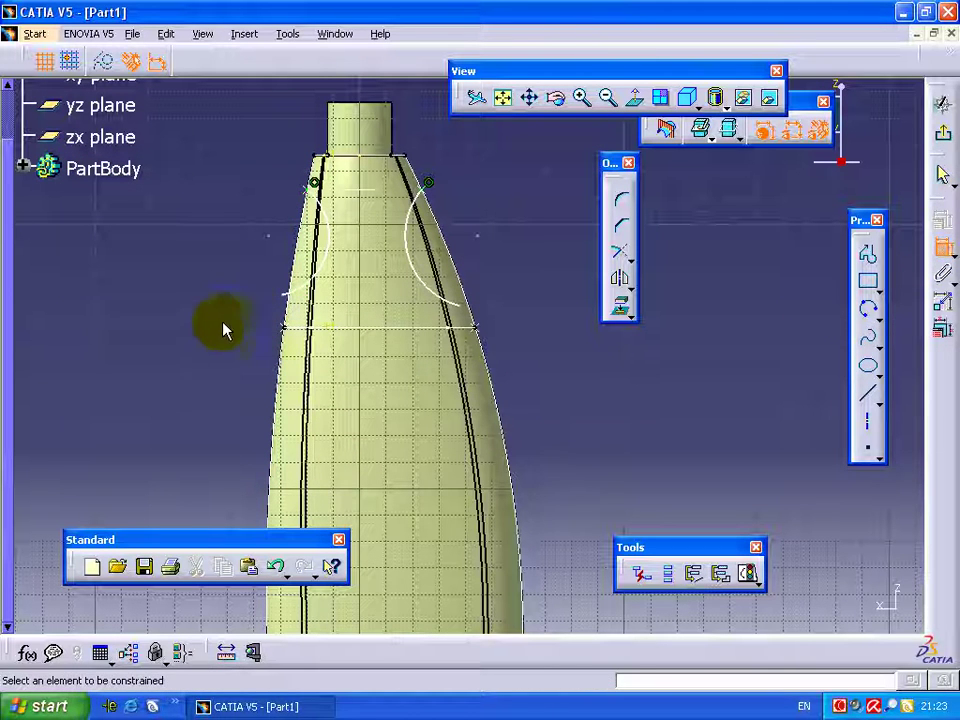
{"action": "right_click", "coordinate": [283, 327]}
{"action": "left_click", "coordinate": [262, 429]}
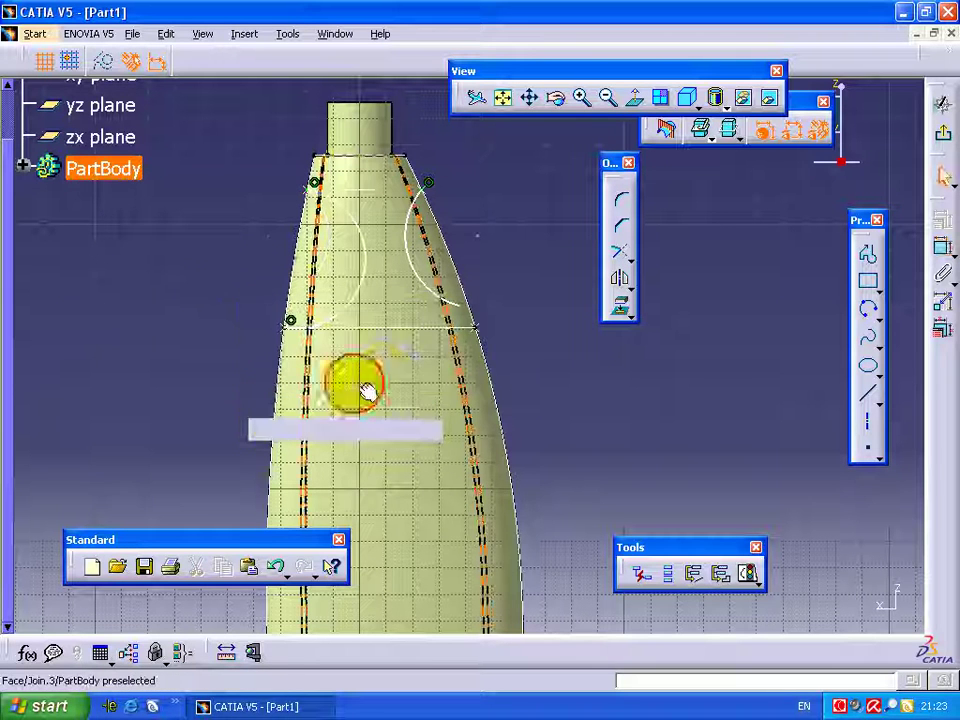
{"action": "left_click", "coordinate": [943, 247]}
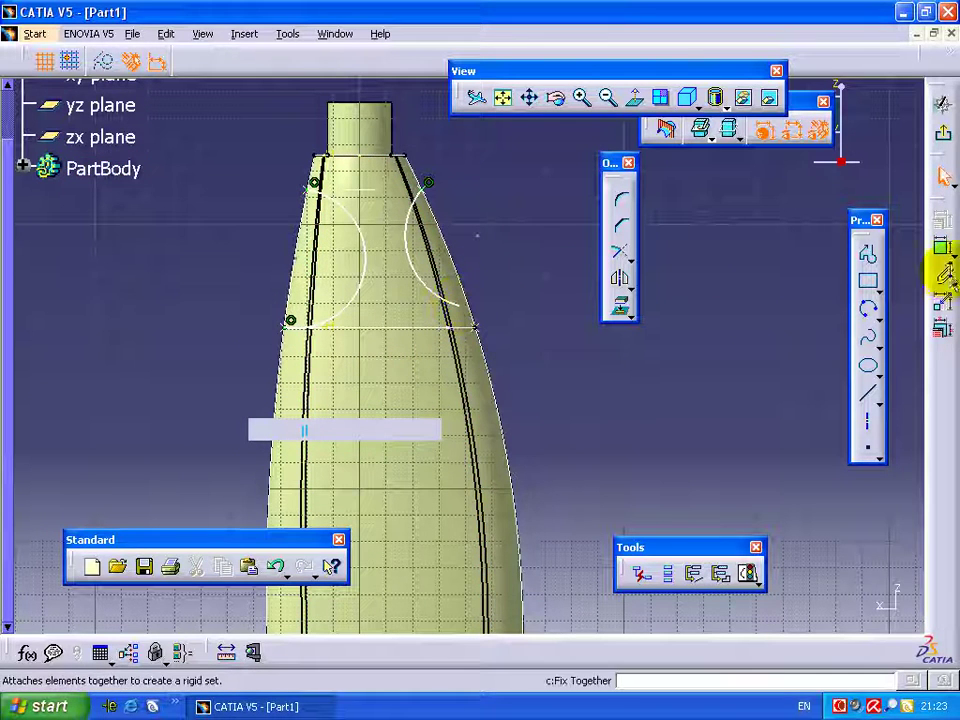
{"action": "left_click", "coordinate": [462, 311]}
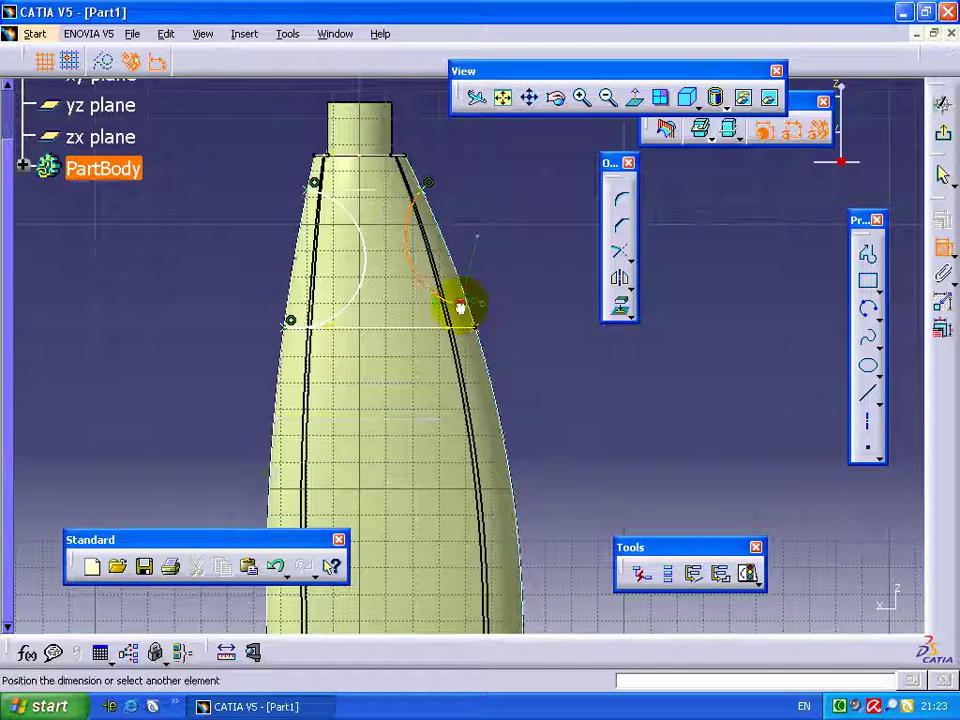
{"action": "key", "text": "Escape"}
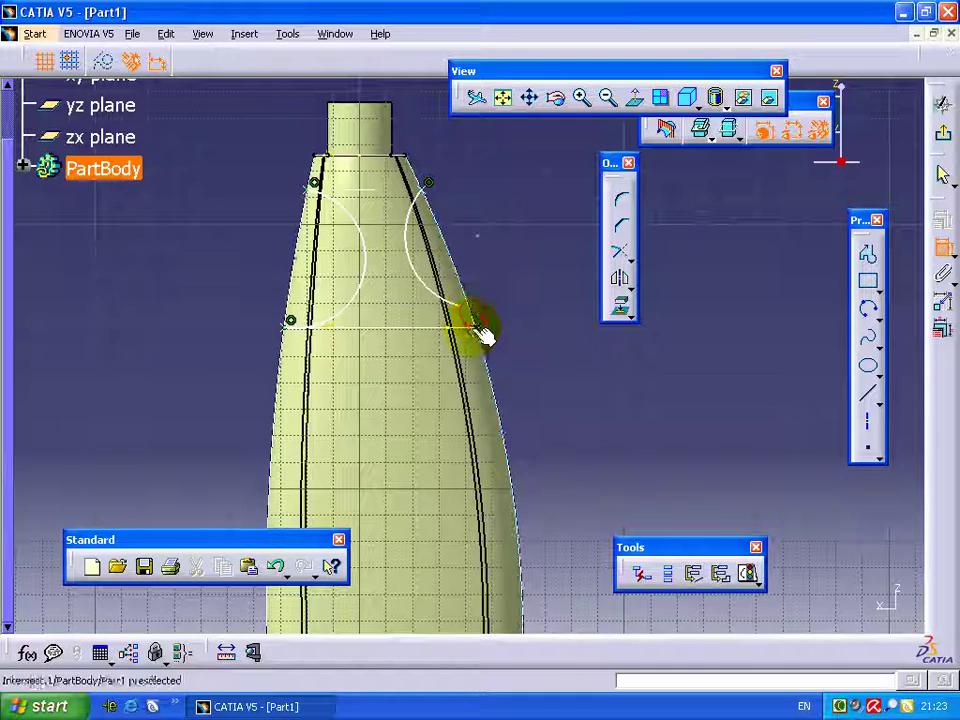
{"action": "right_click", "coordinate": [500, 295]}
{"action": "left_click", "coordinate": [545, 390]}
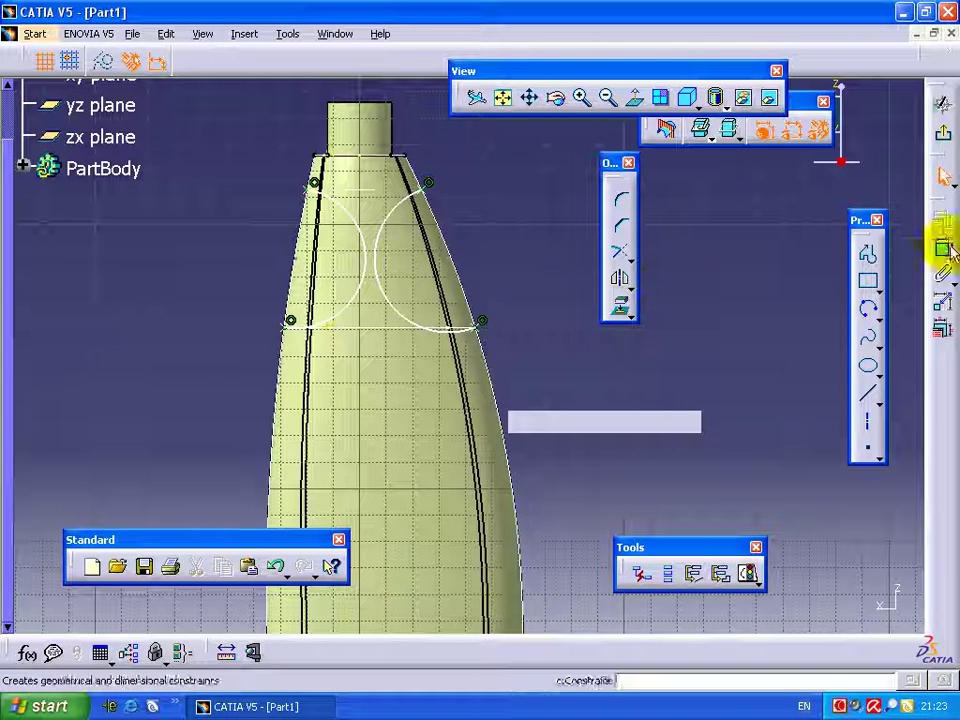
- Dimension both arc radii, set the left arc to 70 mm, and exit the sketch
{"action": "left_click", "coordinate": [407, 313]}
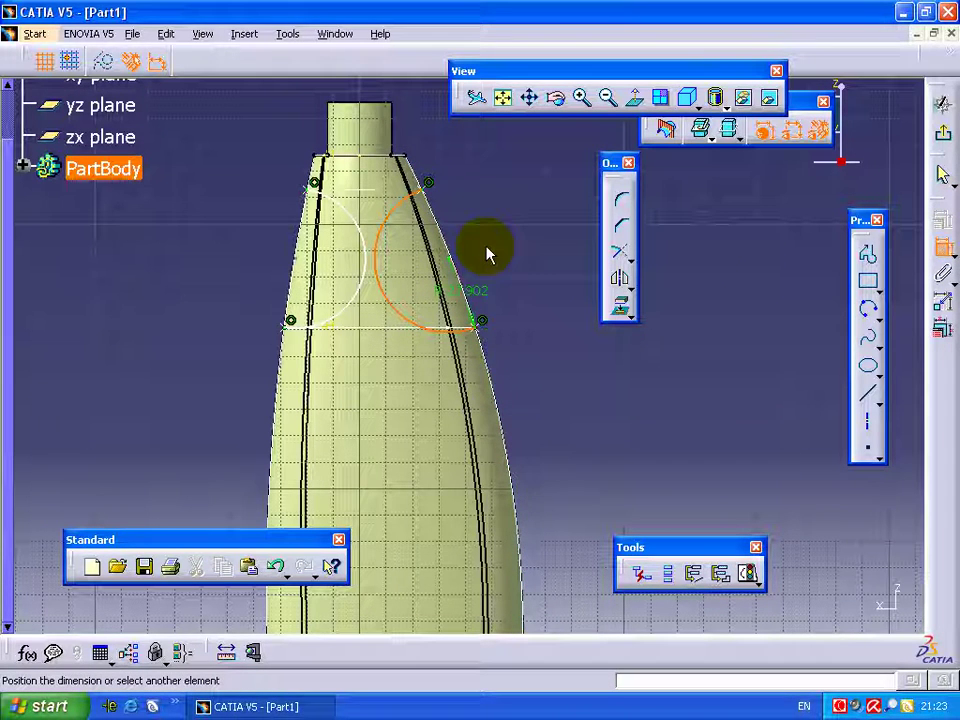
{"action": "left_click", "coordinate": [441, 303]}
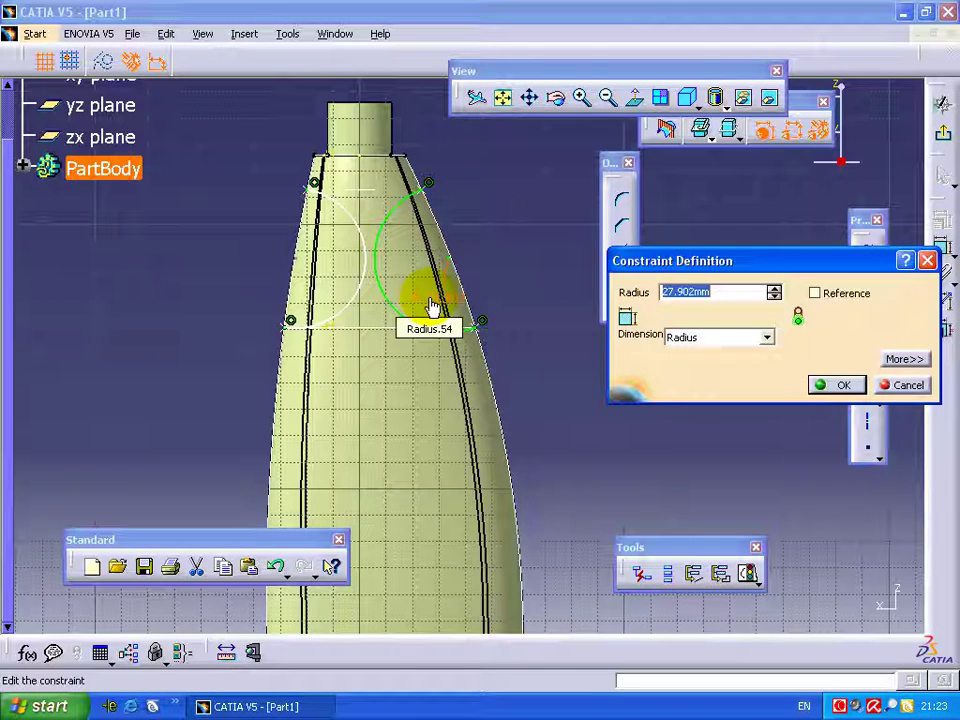
{"action": "type", "text": "7"}
{"action": "key", "text": "Return"}
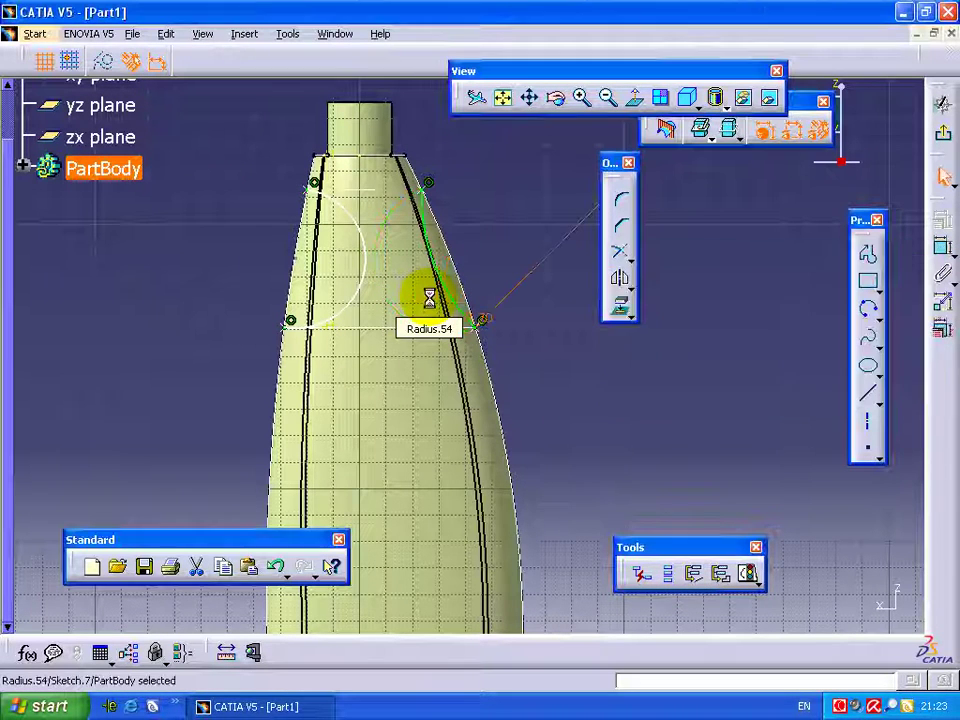
{"action": "left_click", "coordinate": [940, 248]}
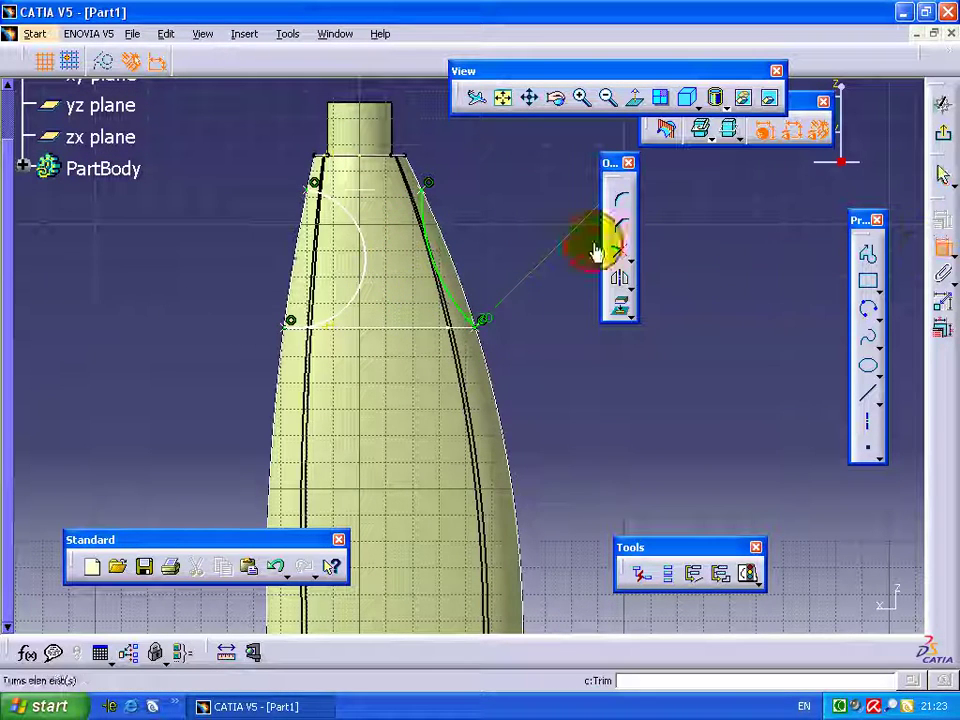
{"action": "left_click", "coordinate": [368, 272]}
{"action": "double_click", "coordinate": [400, 352]}
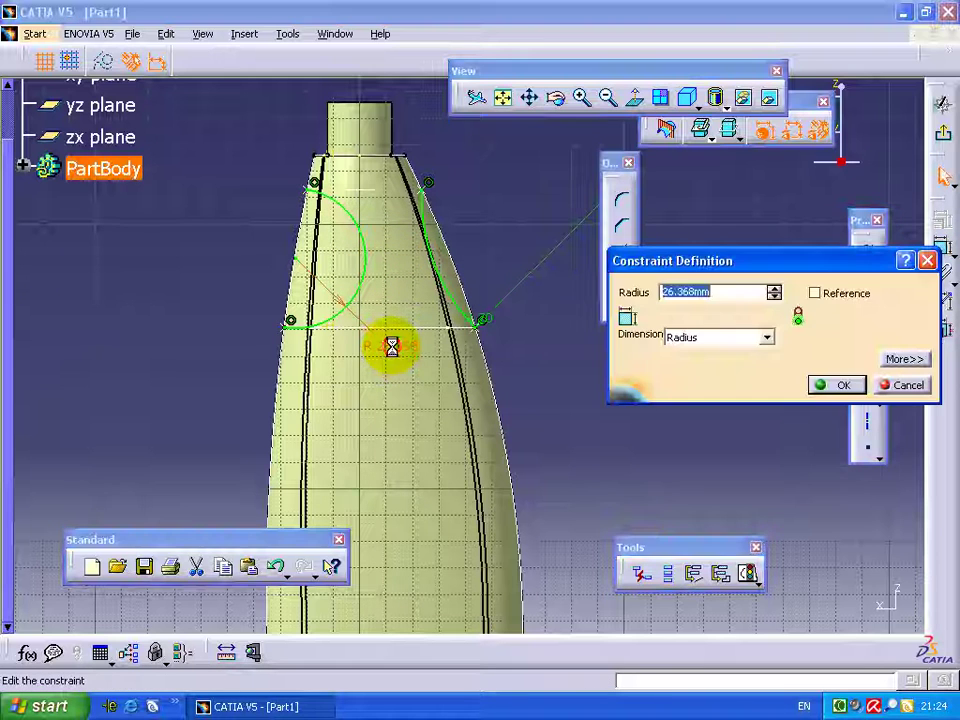
{"action": "type", "text": "0"}
{"action": "key", "text": "Return"}
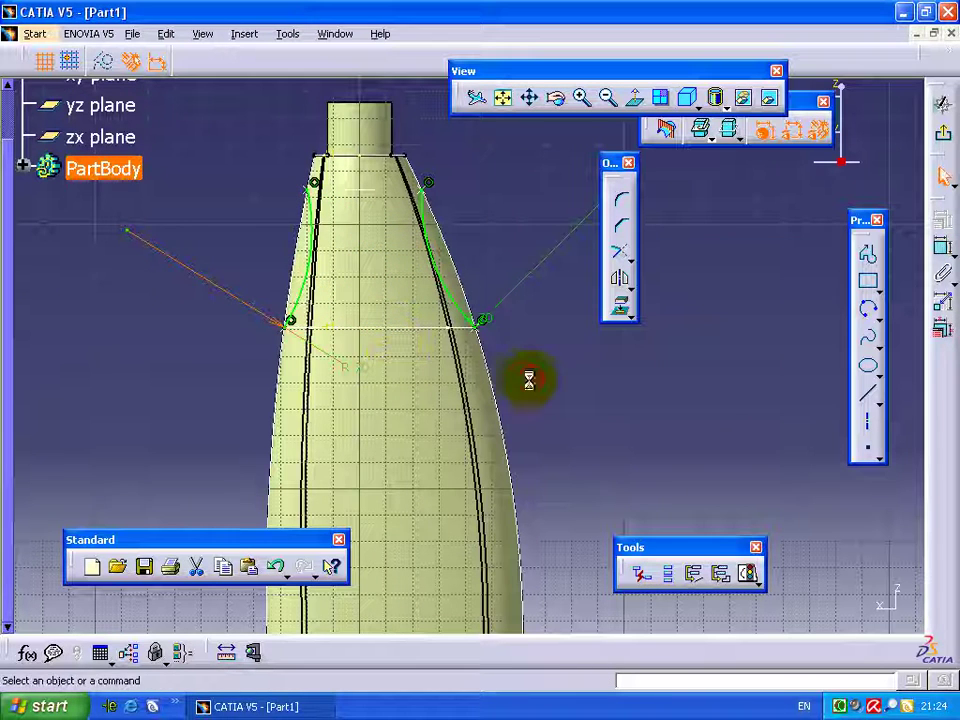
{"action": "left_click", "coordinate": [946, 143]}
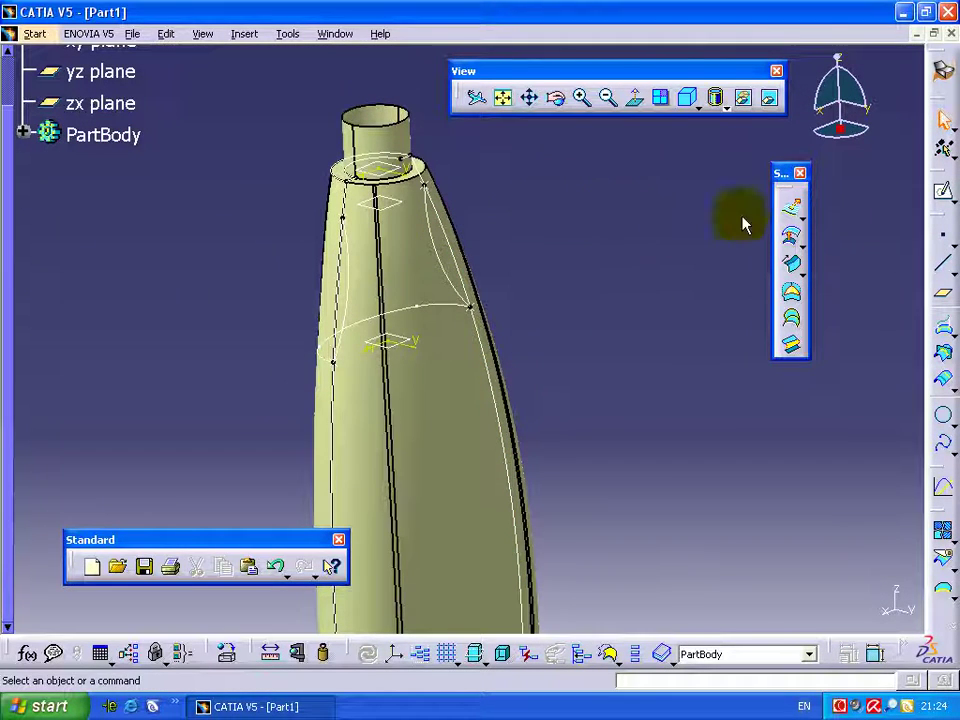
- Extrude Sketch.7 into a surface with limits 54 mm and 56 mm, keeping all sub-elements
{"action": "left_click", "coordinate": [789, 208]}
{"action": "left_click", "coordinate": [440, 262]}
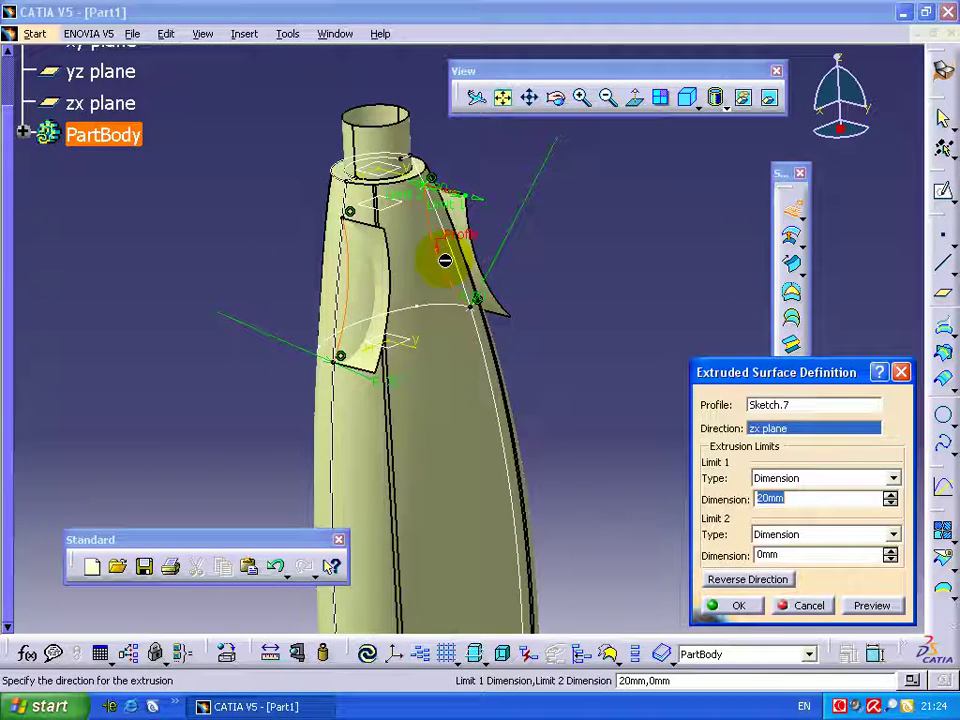
{"action": "left_click_drag", "start_coordinate": [493, 218], "coordinate": [485, 226]}
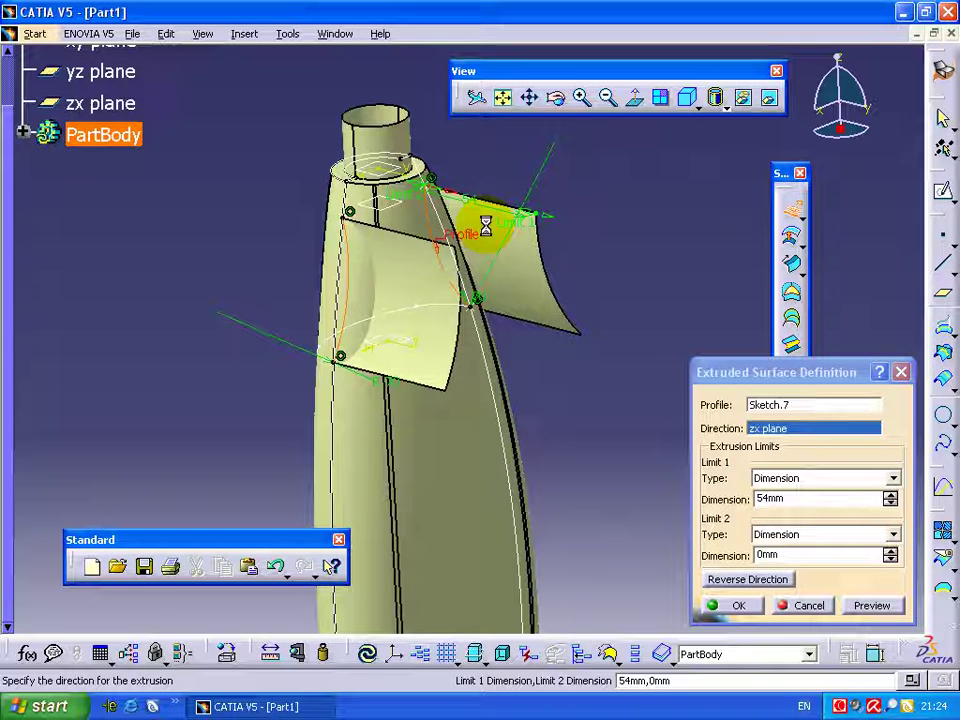
{"action": "left_click_drag", "start_coordinate": [403, 203], "coordinate": [290, 165]}
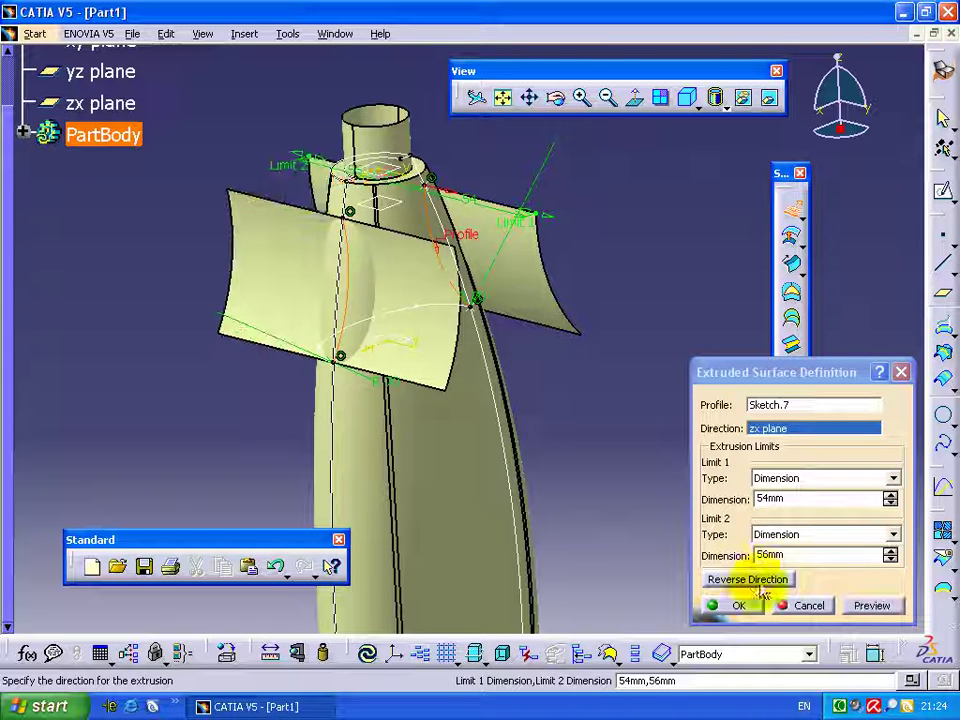
{"action": "left_click", "coordinate": [729, 605]}
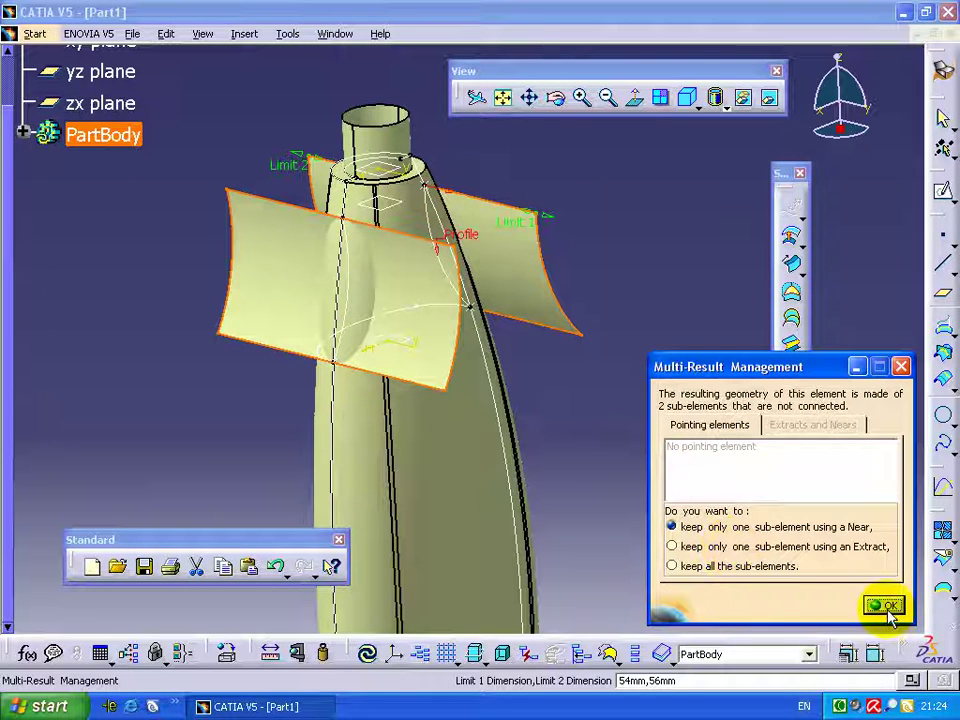
{"action": "left_click", "coordinate": [706, 567]}
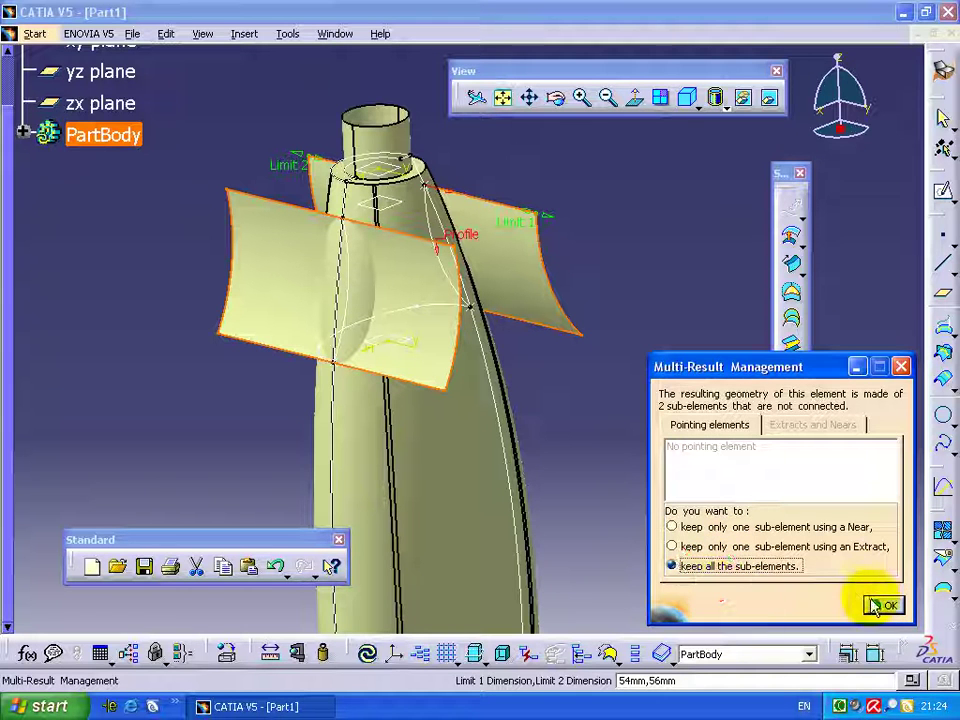
{"action": "left_click", "coordinate": [880, 606]}
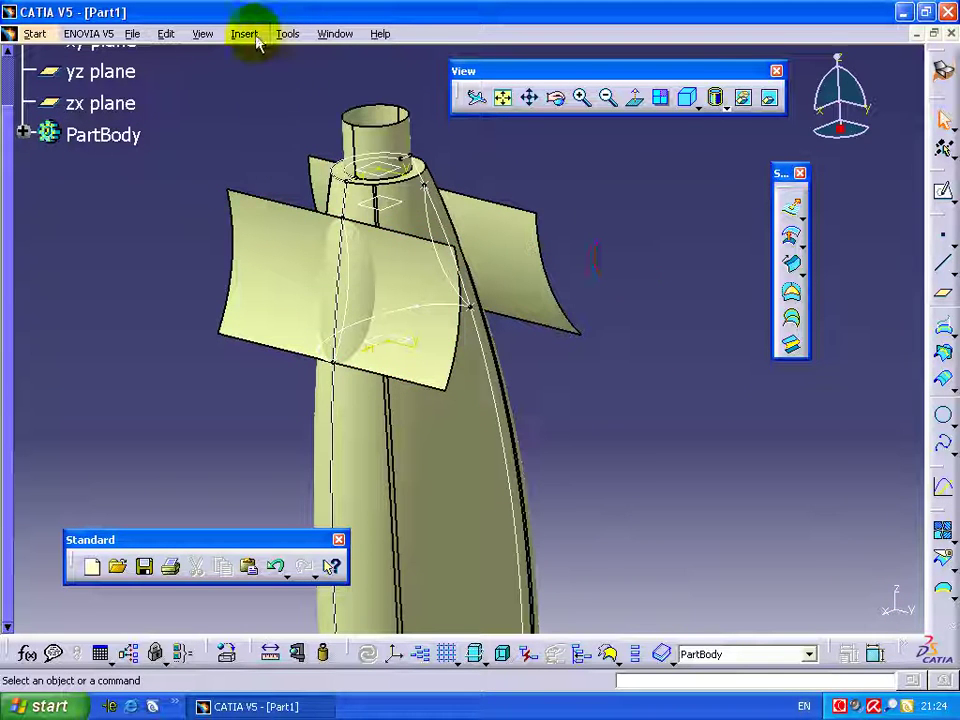
- Trim Join.3 against Extrude.4, flipping the kept side to open the oval shoulder recess
{"action": "left_click", "coordinate": [252, 36]}
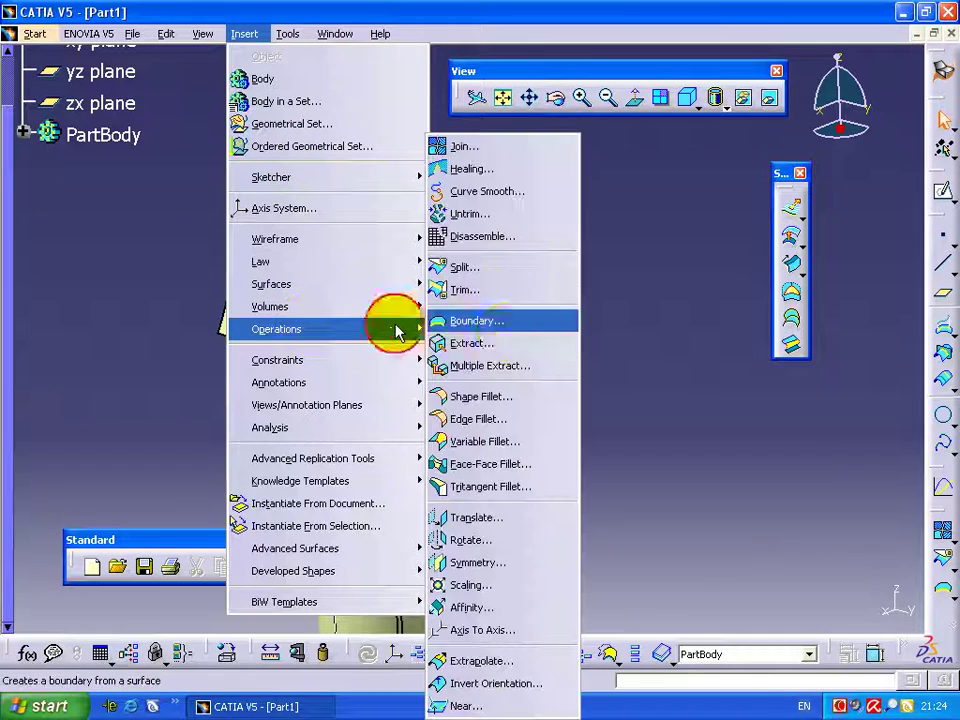
{"action": "left_click", "coordinate": [490, 297]}
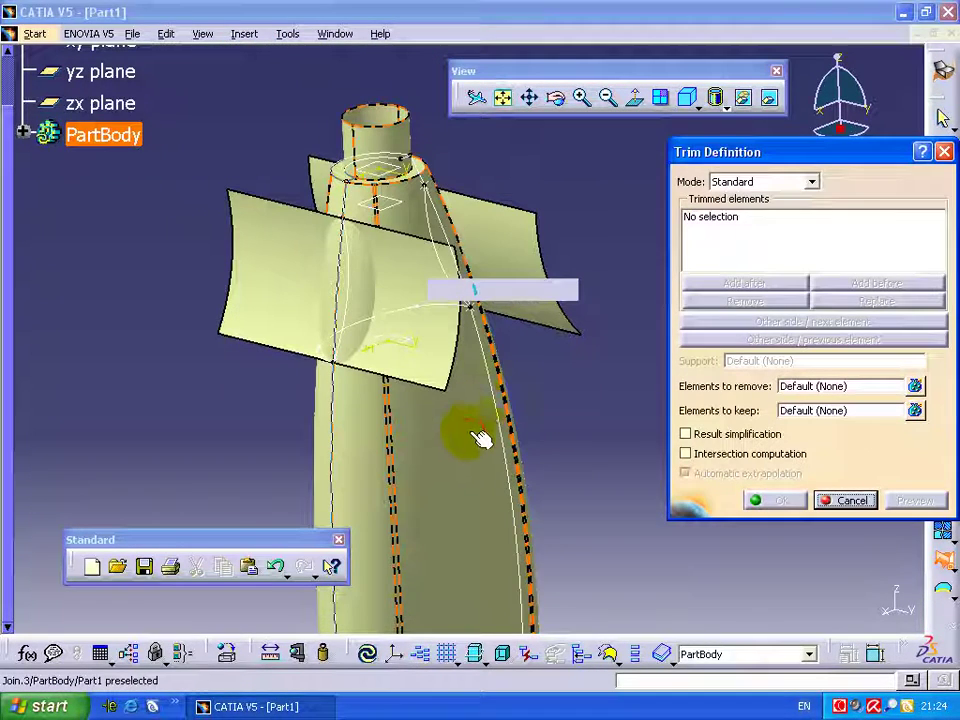
{"action": "left_click", "coordinate": [478, 440]}
{"action": "left_click", "coordinate": [425, 344]}
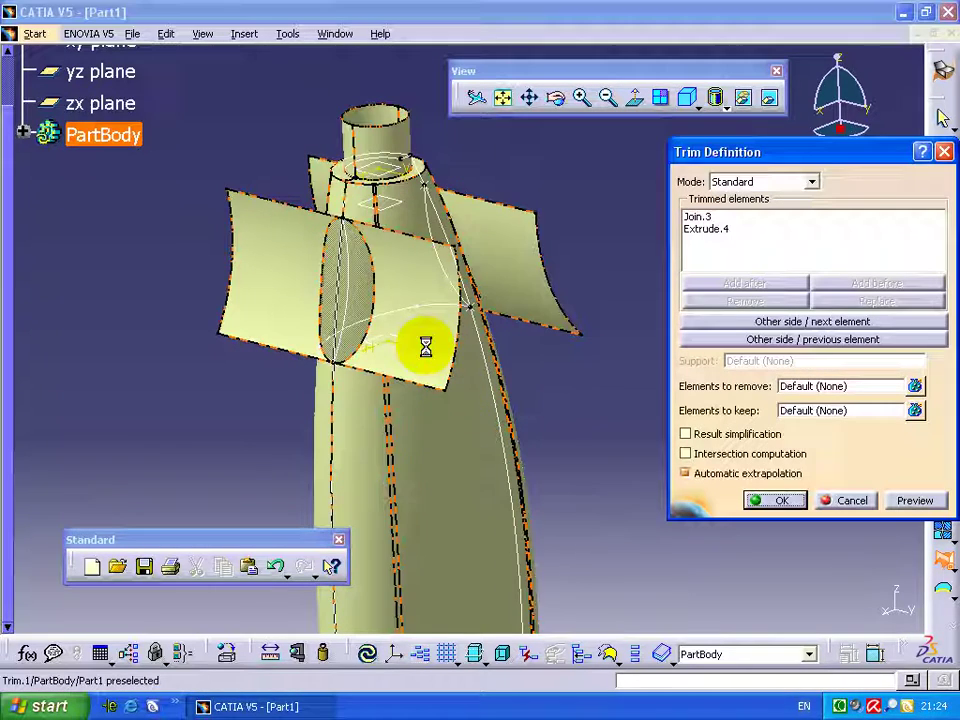
{"action": "left_click", "coordinate": [777, 339]}
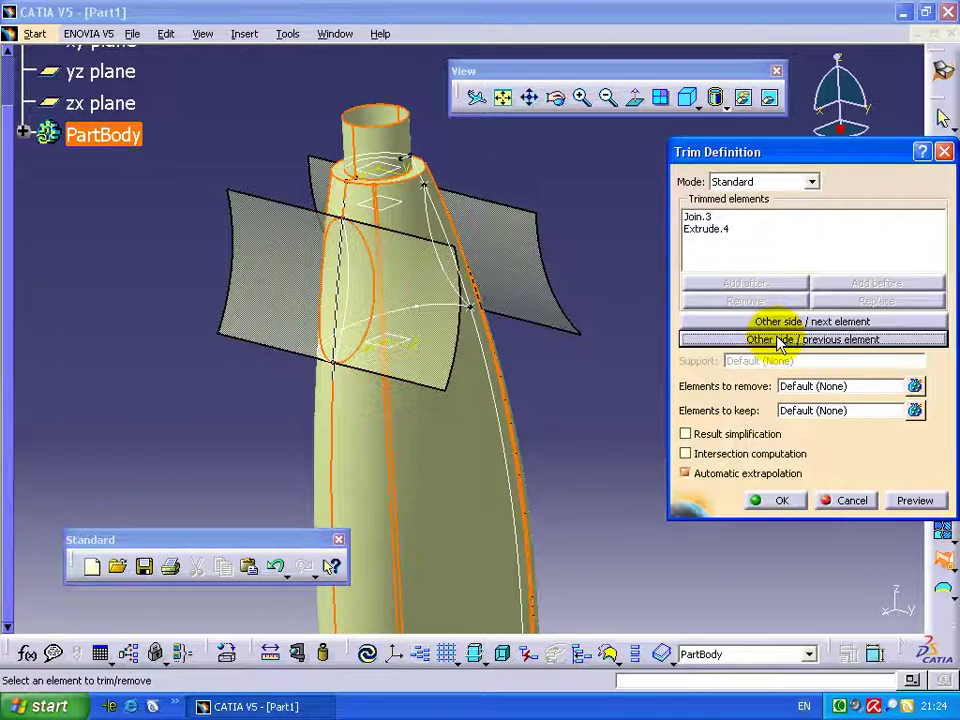
{"action": "left_click", "coordinate": [772, 500]}
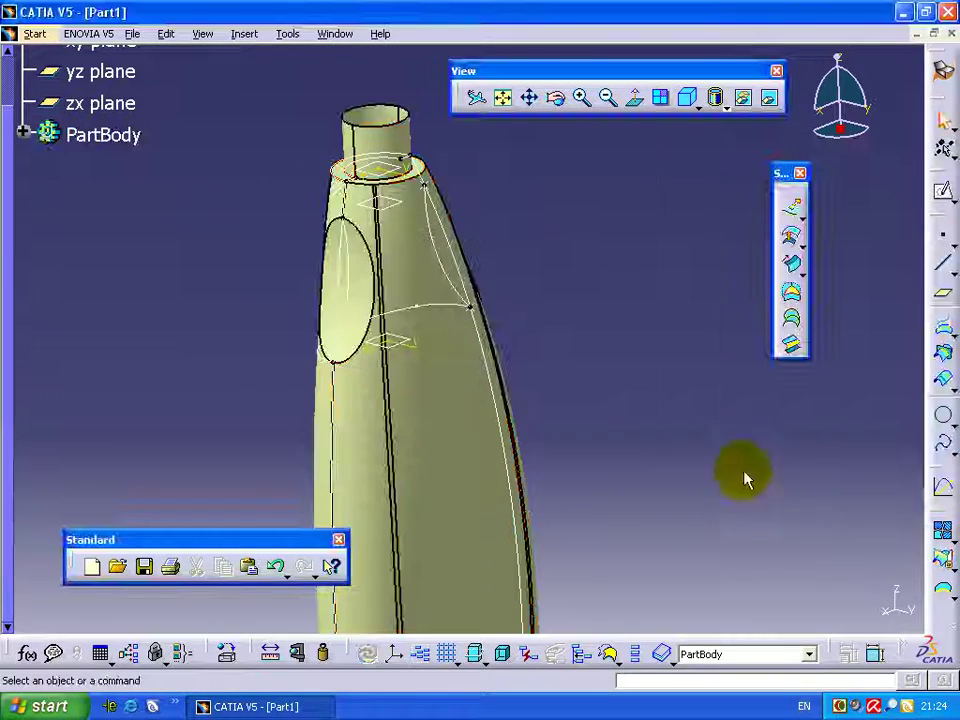
{"action": "left_click", "coordinate": [669, 384]}
- Apply a 4 mm edge fillet to both oval recess edges on Trim.1
{"action": "left_click", "coordinate": [244, 34]}
{"action": "mouse_move", "coordinate": [276, 329]}
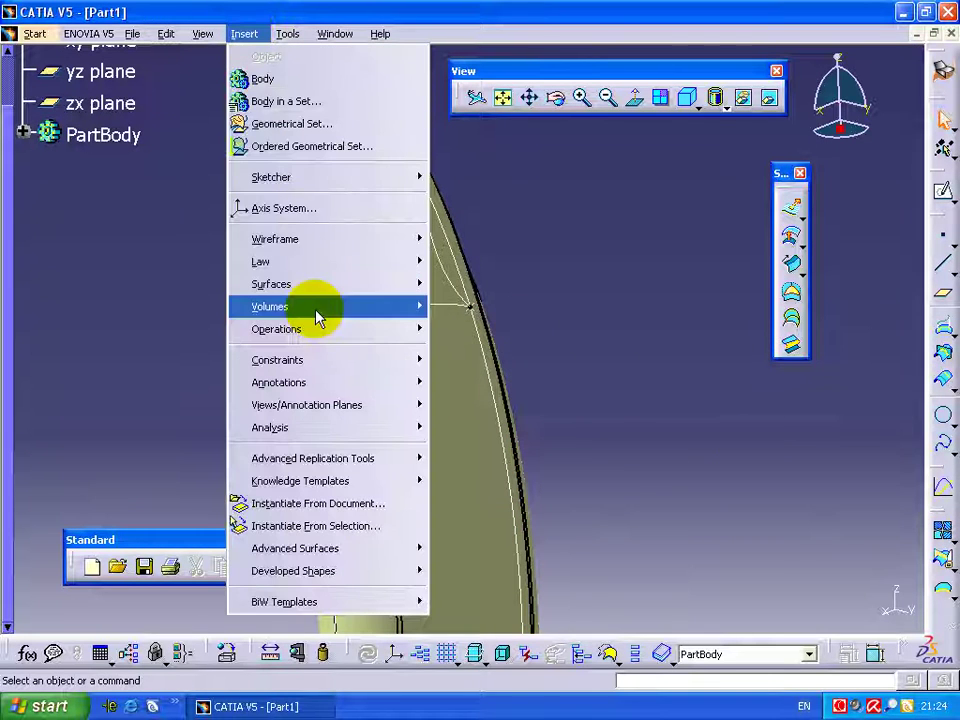
{"action": "left_click", "coordinate": [478, 418]}
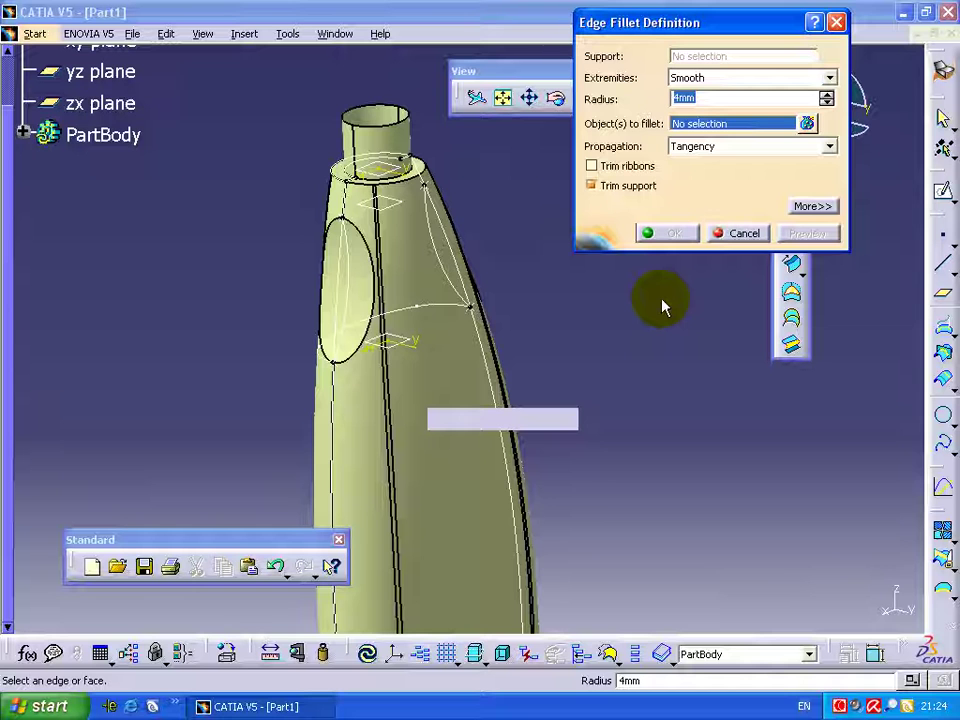
{"action": "left_click", "coordinate": [370, 243]}
{"action": "mouse_move", "coordinate": [452, 262]}
{"action": "middle_mouse_down"}
{"action": "mouse_move", "coordinate": [447, 278]}
{"action": "mouse_move", "coordinate": [266, 439]}
{"action": "middle_mouse_up"}
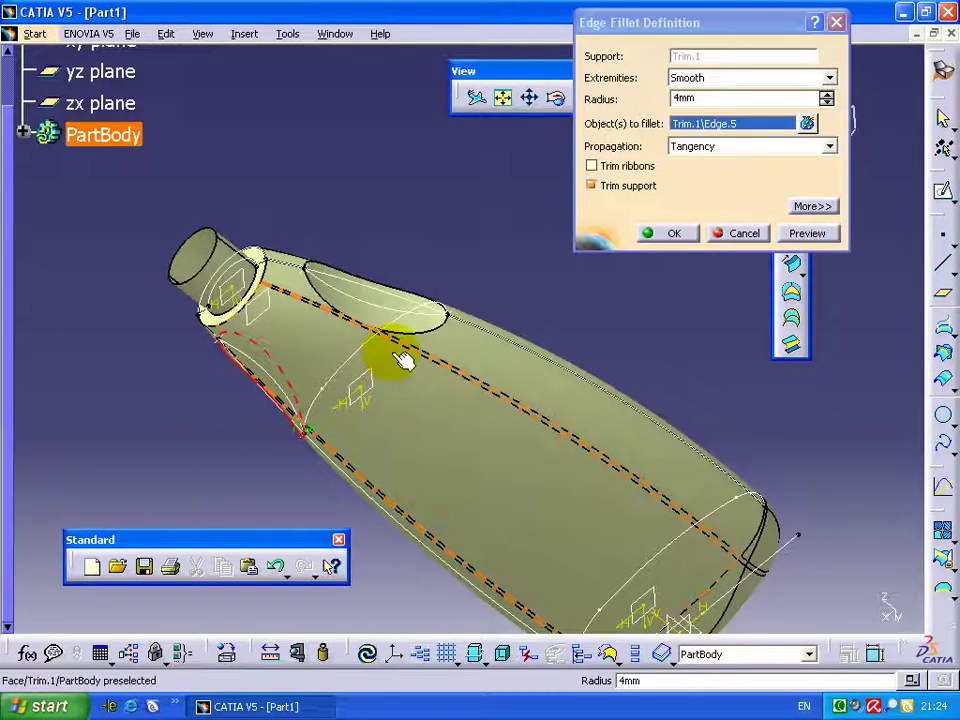
{"action": "left_click", "coordinate": [440, 335]}
{"action": "left_click", "coordinate": [662, 233]}
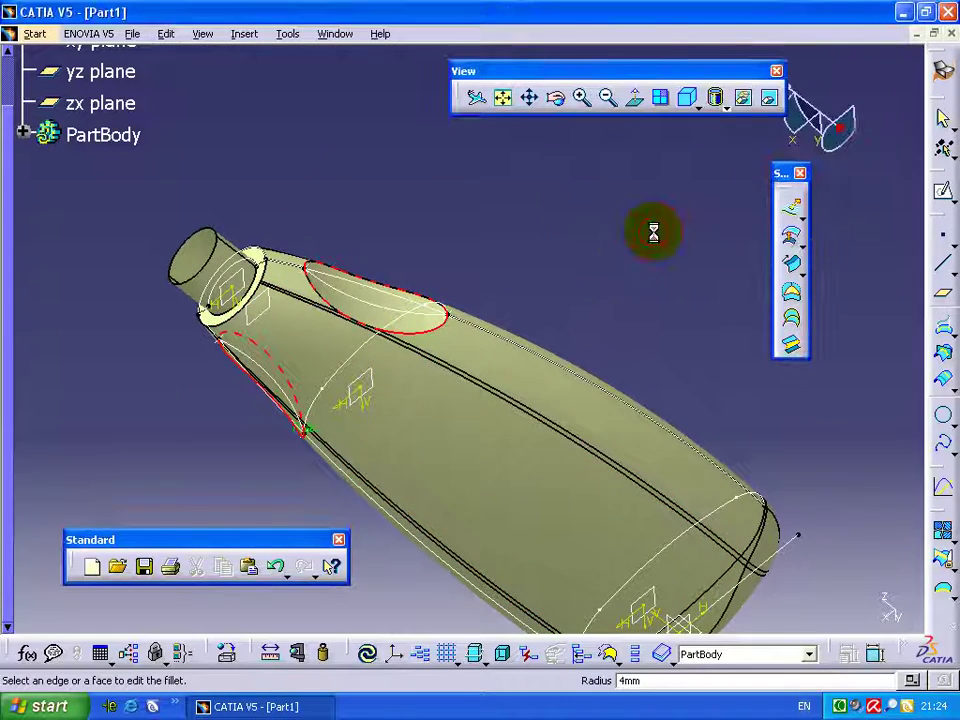
{"action": "left_click", "coordinate": [655, 238]}
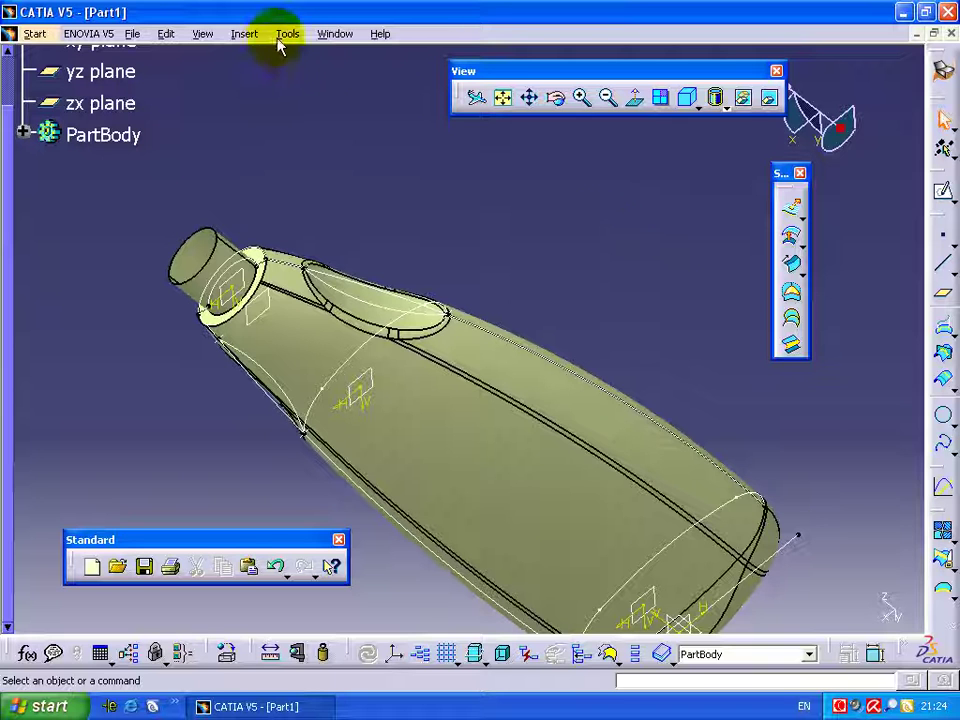
- Create an edge fillet of radius 2 mm on the neck-to-shoulder edge
{"action": "left_click", "coordinate": [246, 34]}
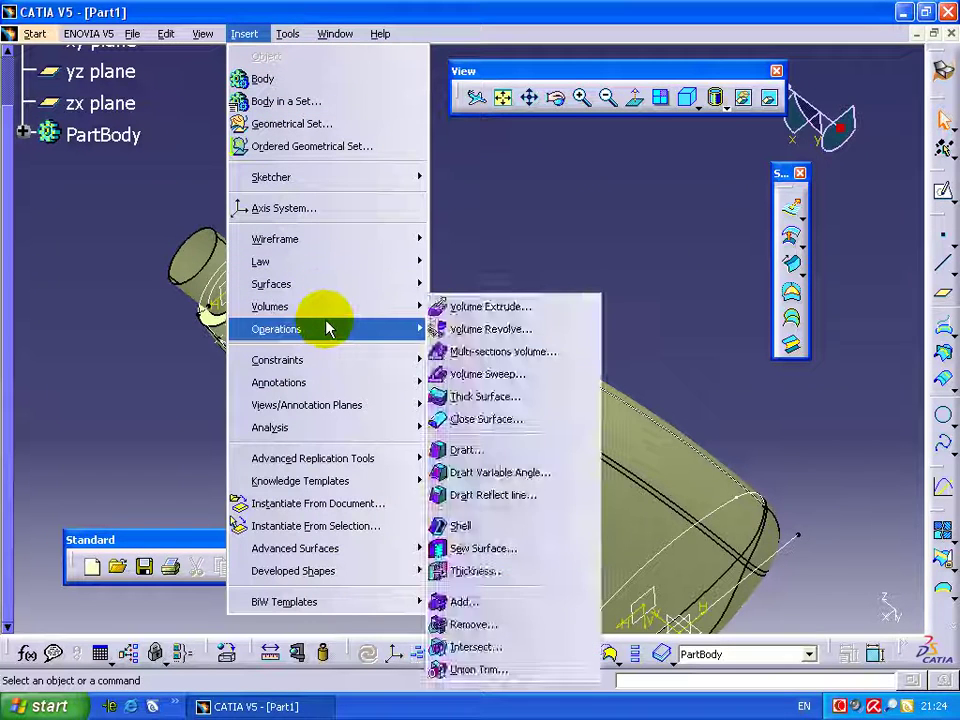
{"action": "mouse_move", "coordinate": [276, 329]}
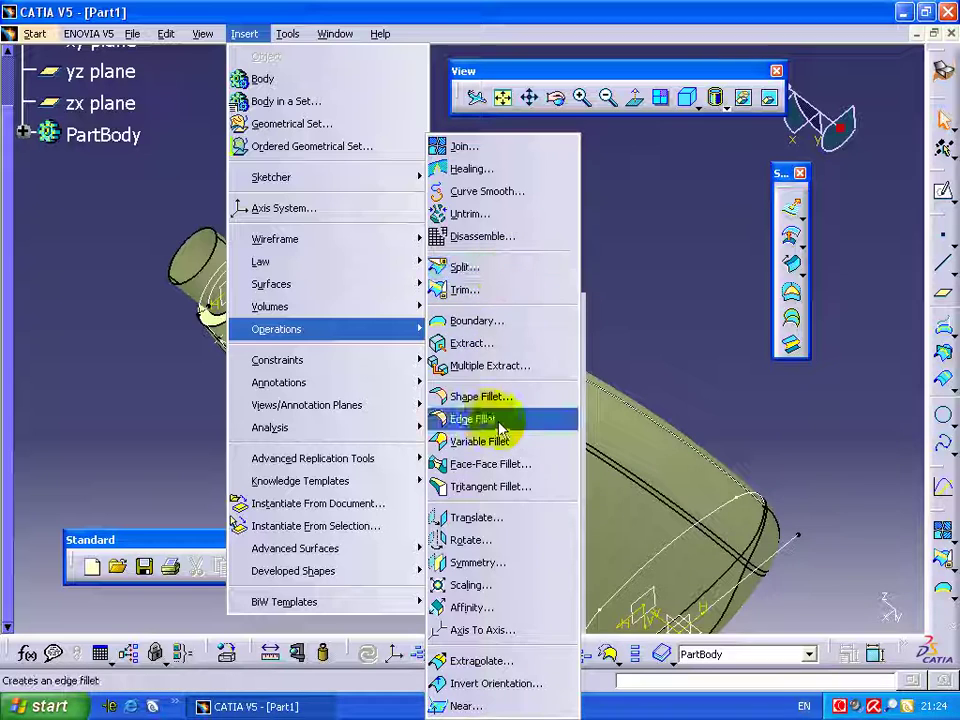
{"action": "left_click", "coordinate": [492, 425]}
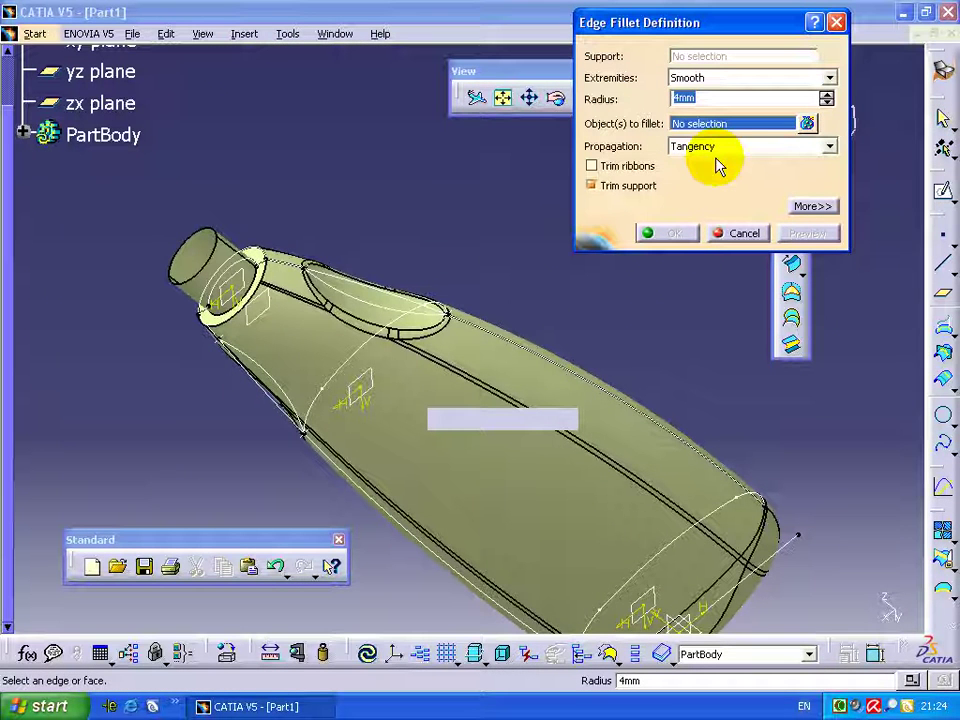
{"action": "type", "text": "2"}
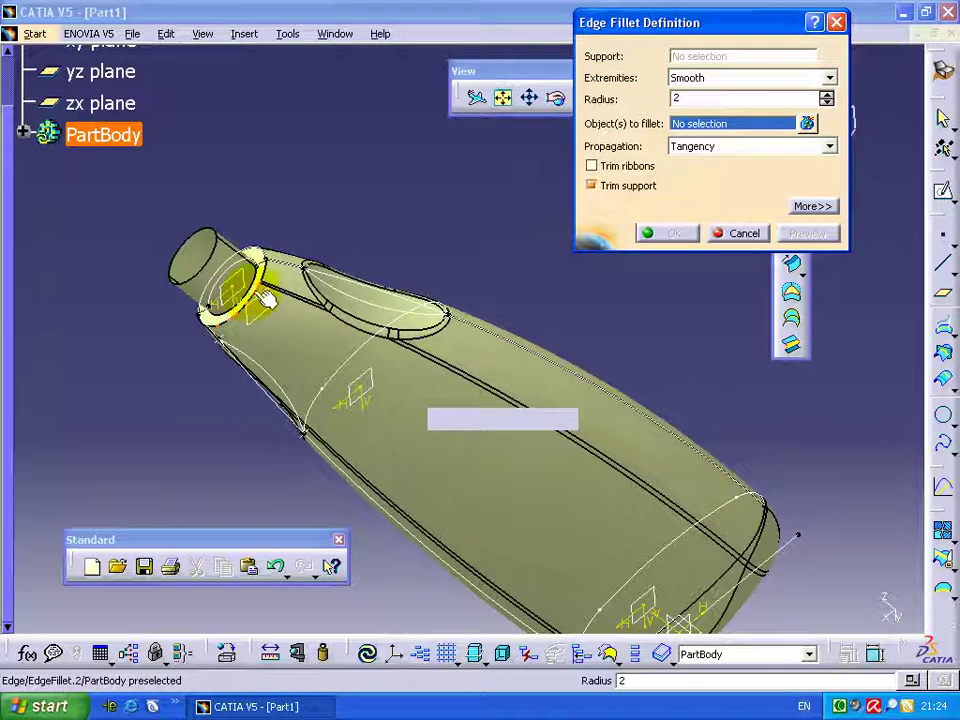
{"action": "left_click", "coordinate": [266, 295]}
{"action": "left_click", "coordinate": [664, 238]}
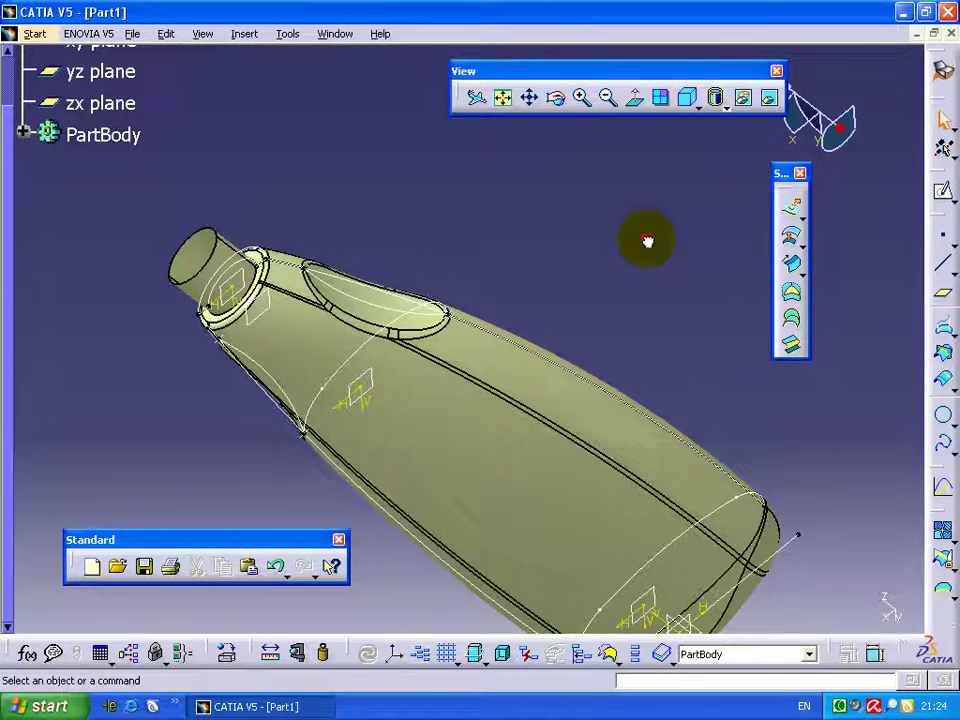